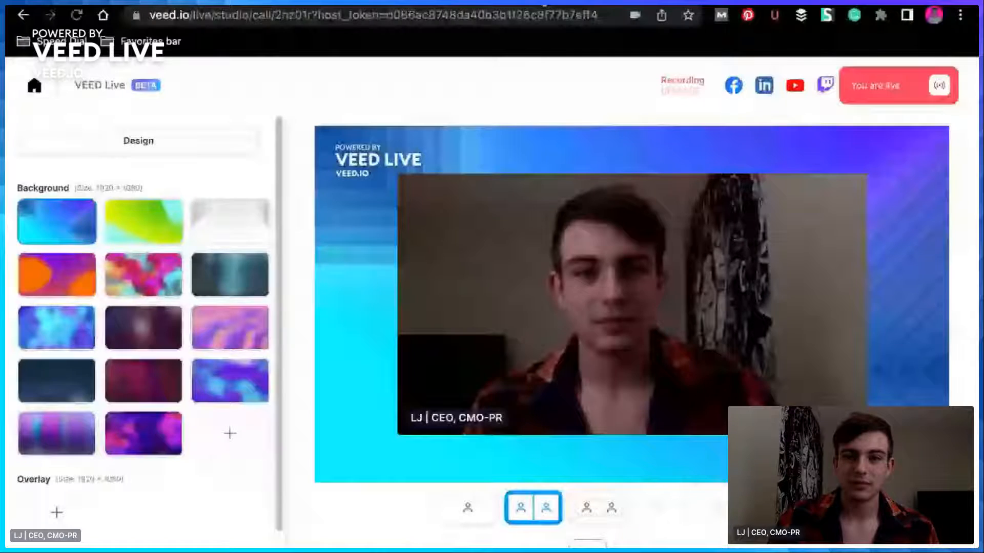
pyautogui.click(285, 3)
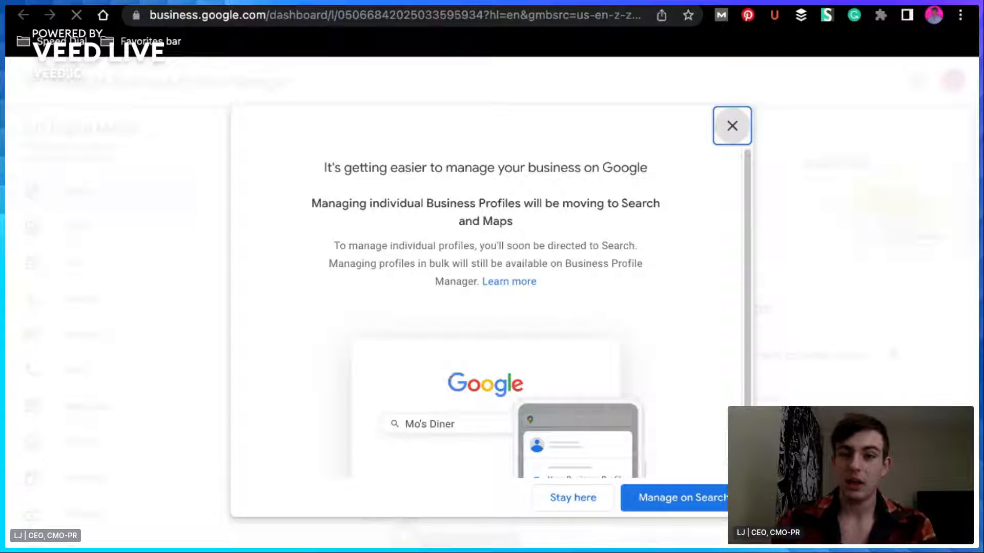
# Dismiss the announcement about managing profiles on Search and Maps, and switch to the other signed-in Google account.
pyautogui.click(732, 125)
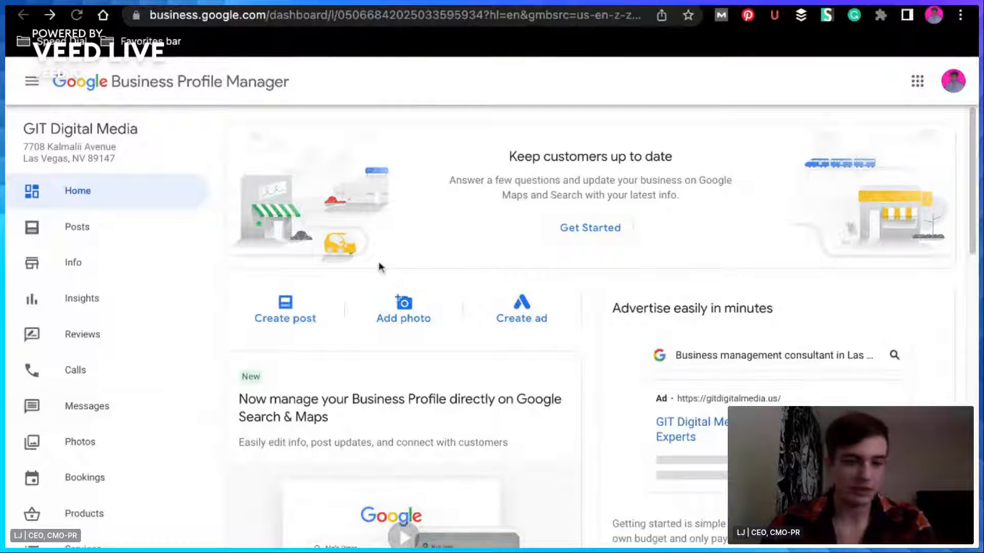
pyautogui.click(953, 82)
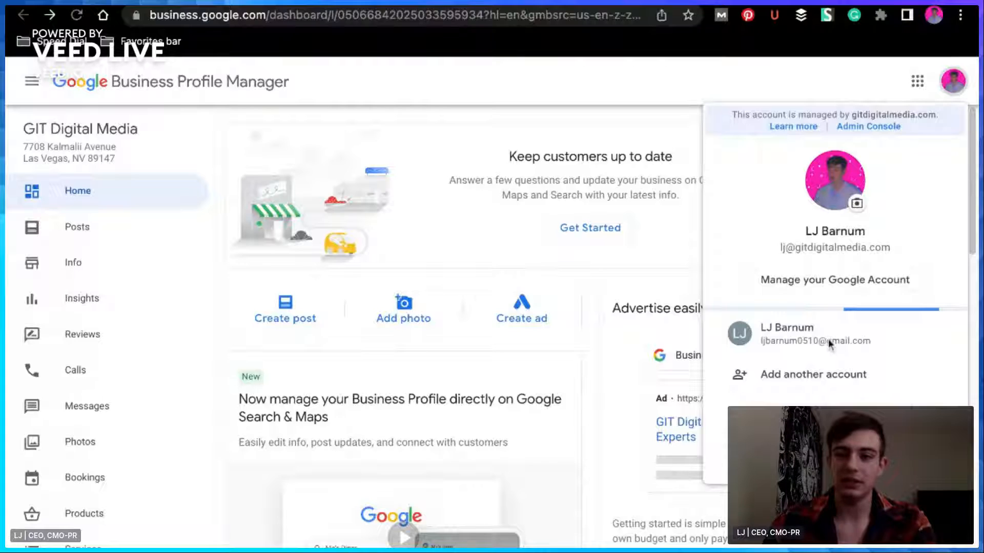
pyautogui.click(828, 339)
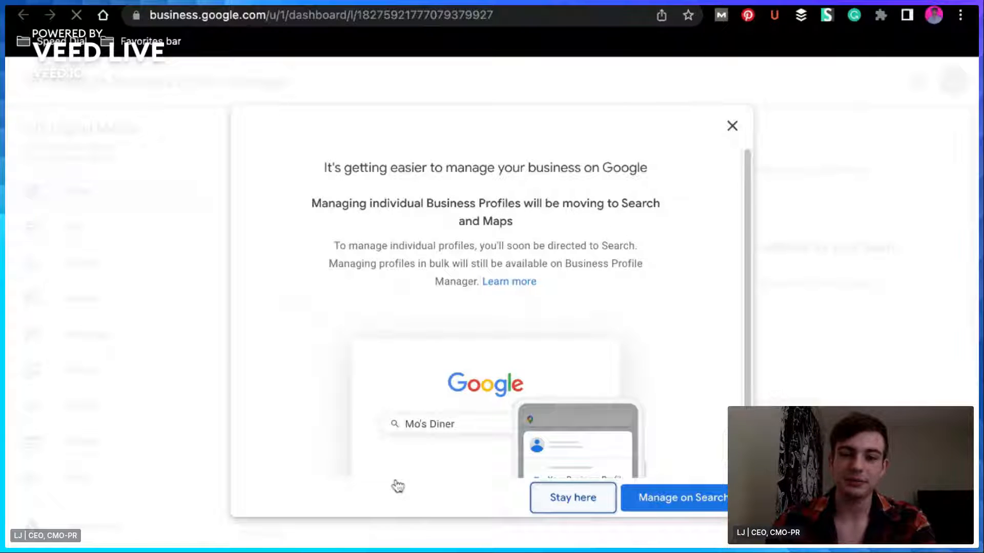
# Choose to stay in Business Profile Manager and skip the survey about managing the profile on Search or Maps.
pyautogui.press('Return')
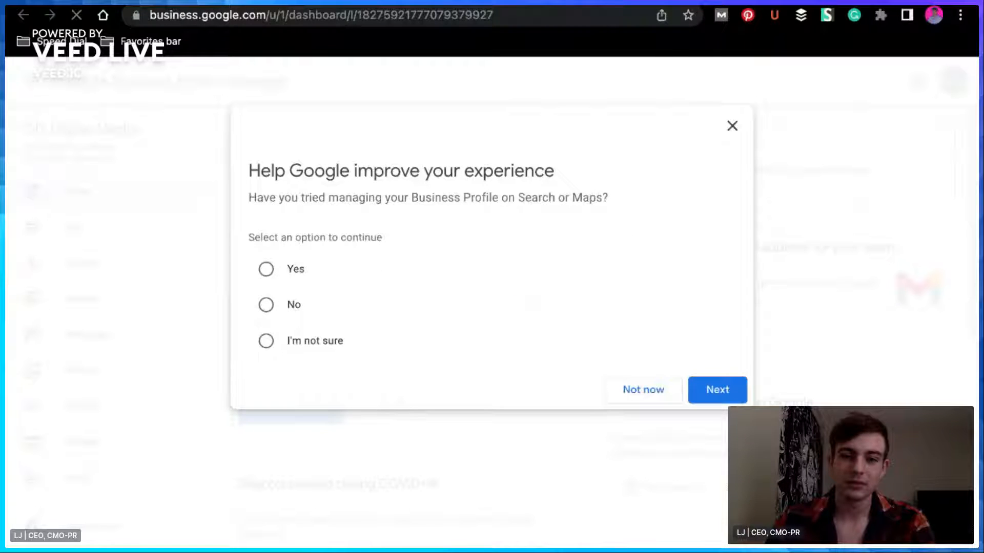
pyautogui.click(267, 270)
pyautogui.click(638, 398)
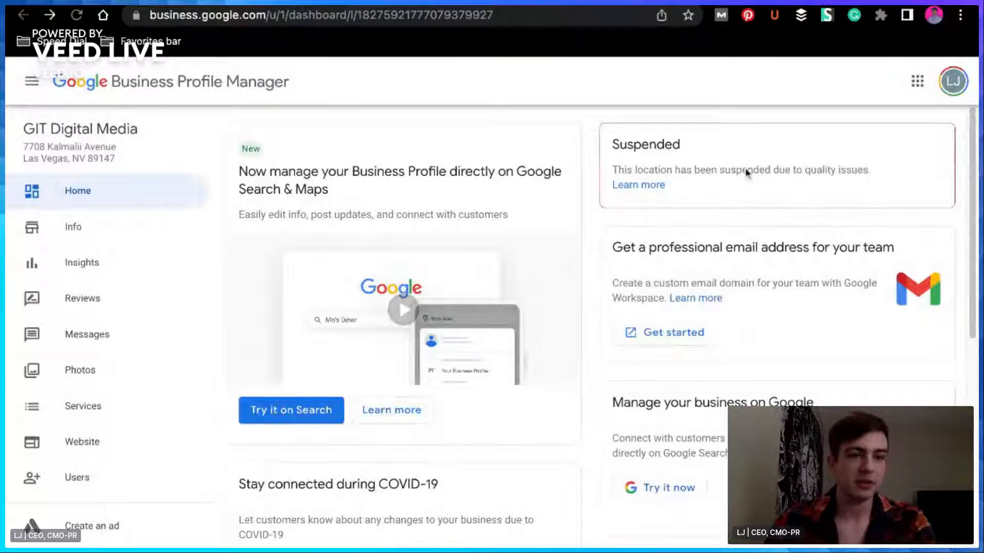
# Open the list of businesses managed by this account.
pyautogui.click(22, 91)
pyautogui.click(23, 90)
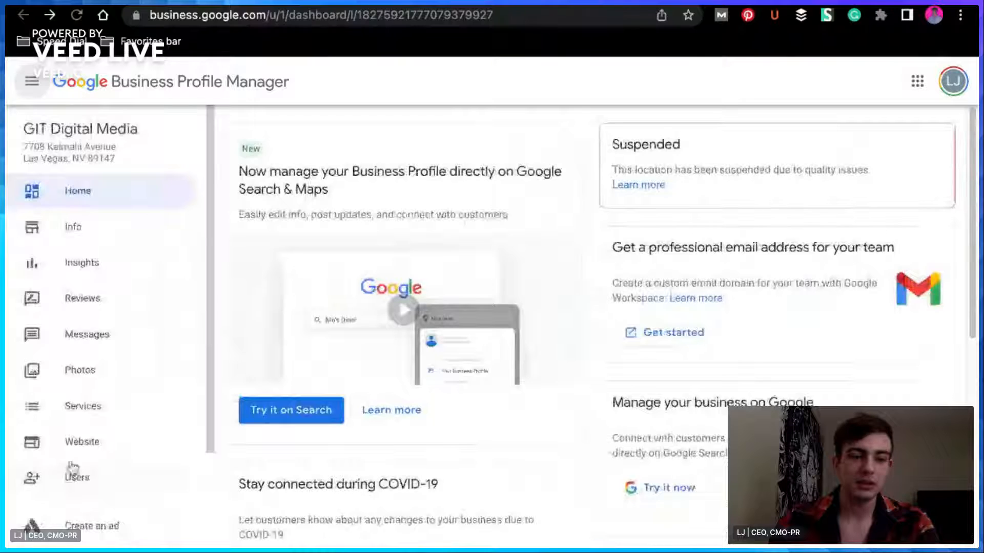
pyautogui.scroll(-4, 72, 492)
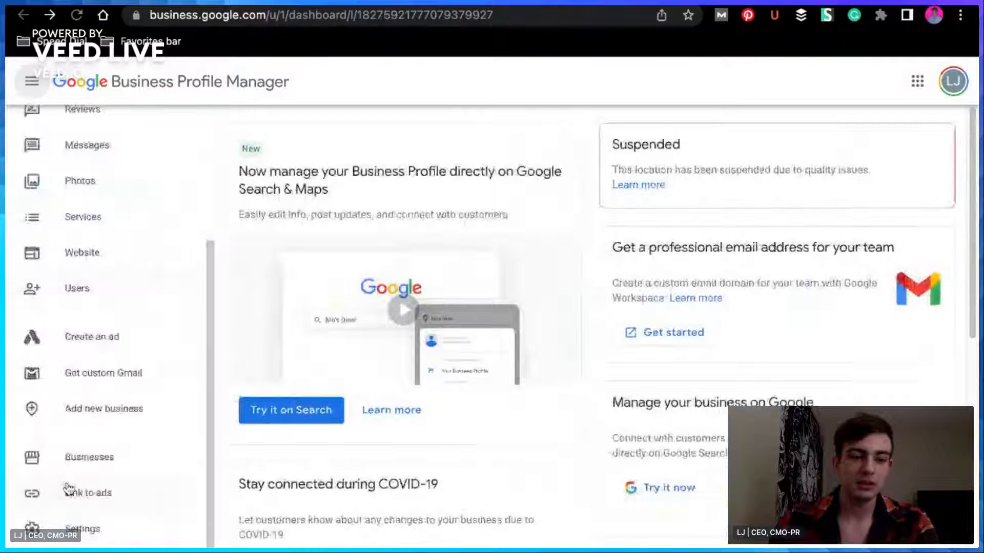
pyautogui.click(96, 458)
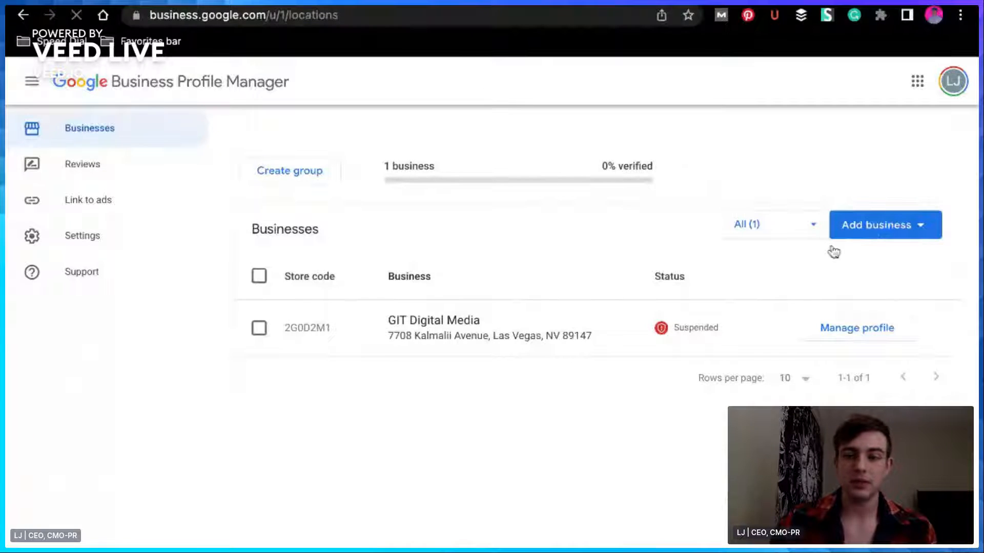
# Start adding a single business and choose to create a new Business Profile on Google.
pyautogui.click(866, 226)
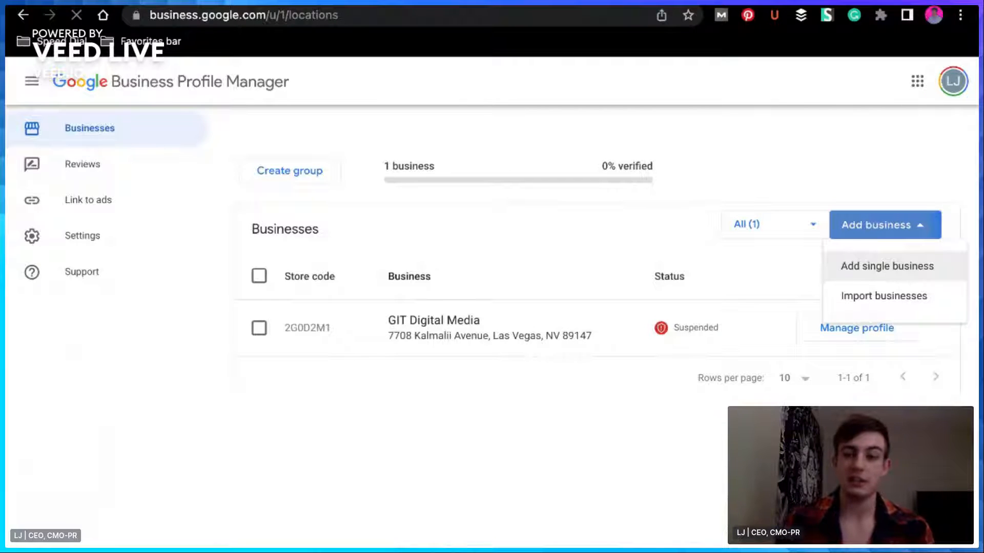
pyautogui.click(895, 270)
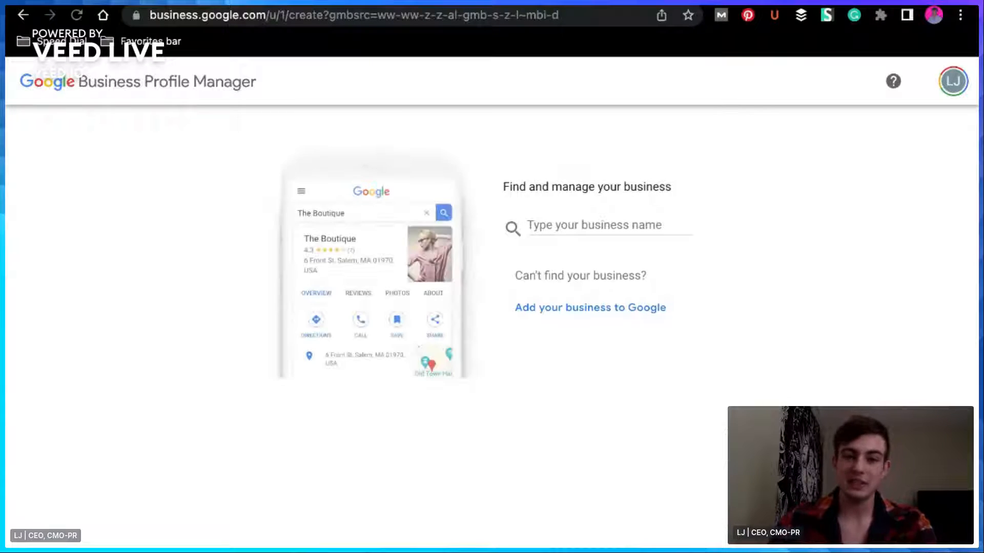
pyautogui.click(591, 307)
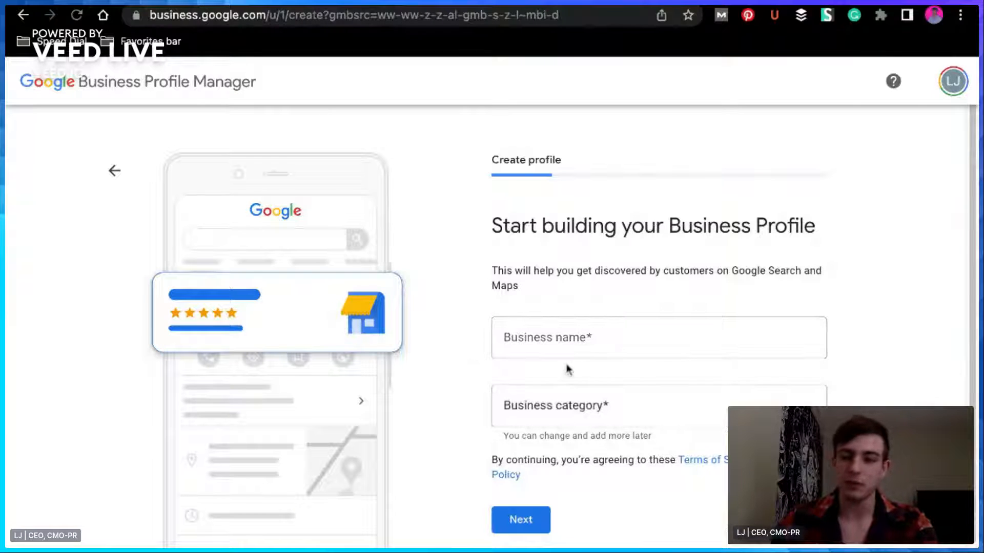
# Set the business name to the owner's name followed by "- Marketing, PR, SEO Consultant".
pyautogui.click(712, 348)
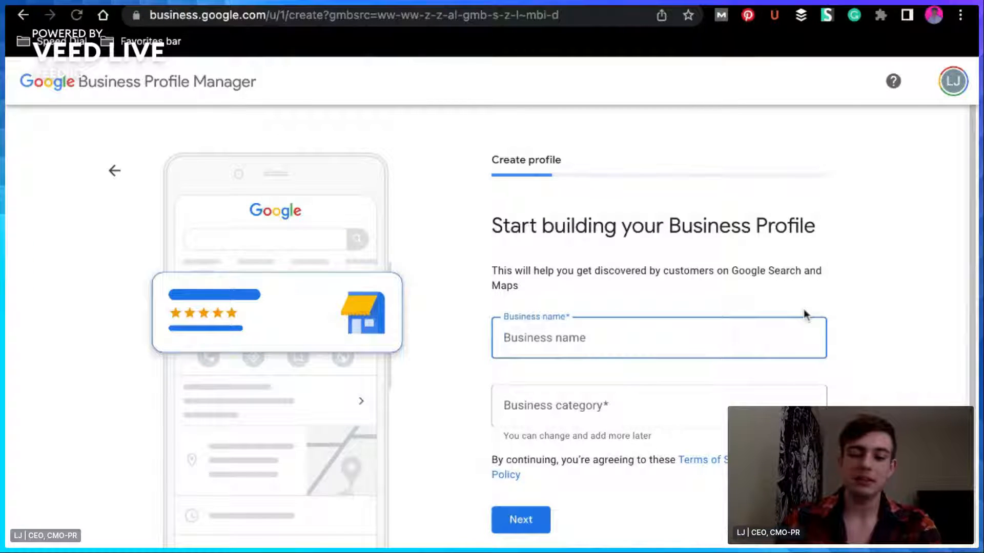
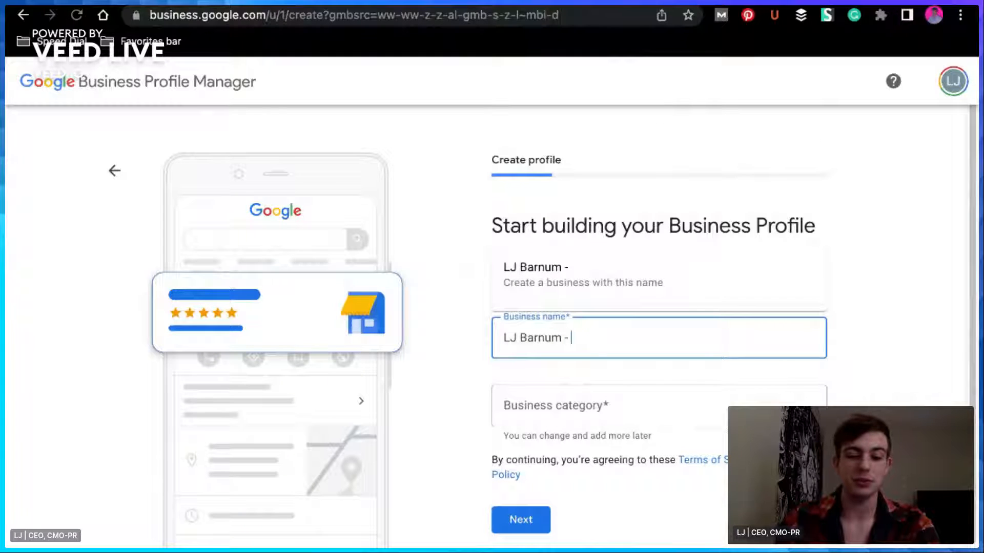
pyautogui.write(' - Marketing, P')
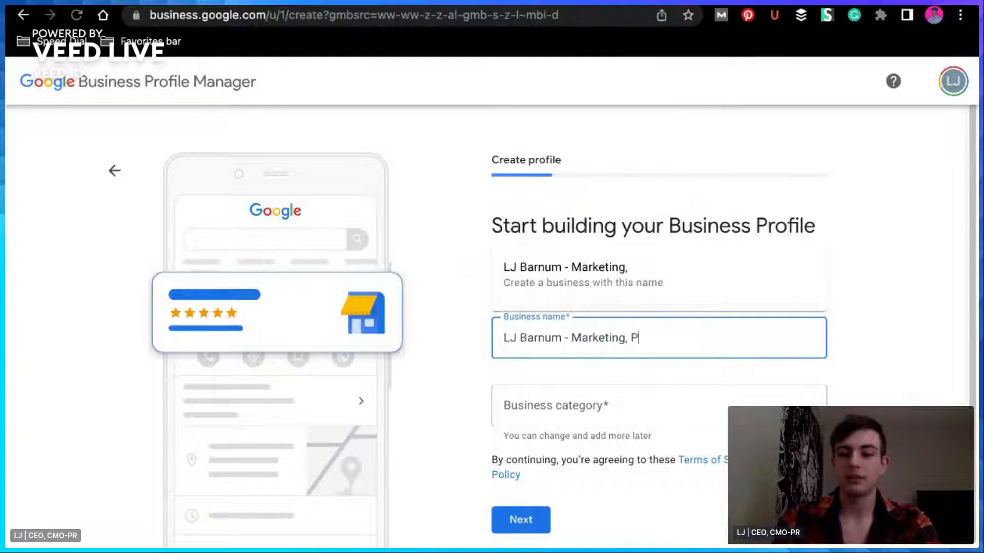
pyautogui.write('R, SEO Cons')
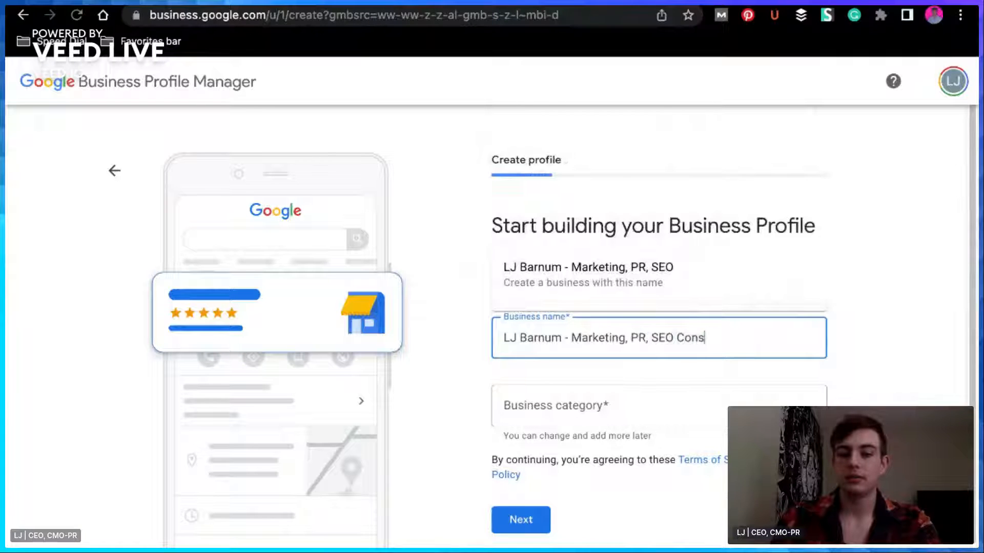
pyautogui.write('ultant')
pyautogui.click(500, 407)
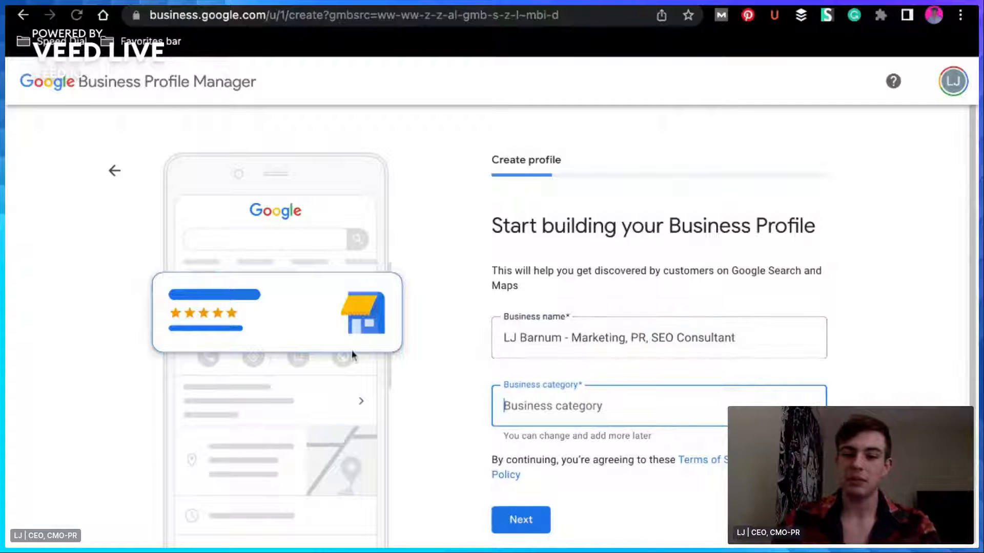
# Highlight the owner's name and the "Marketing, PR, SEO Consultant" part of the business name to point them out.
pyautogui.click(562, 338)
pyautogui.moveTo(561, 337); pyautogui.dragTo(503, 337)
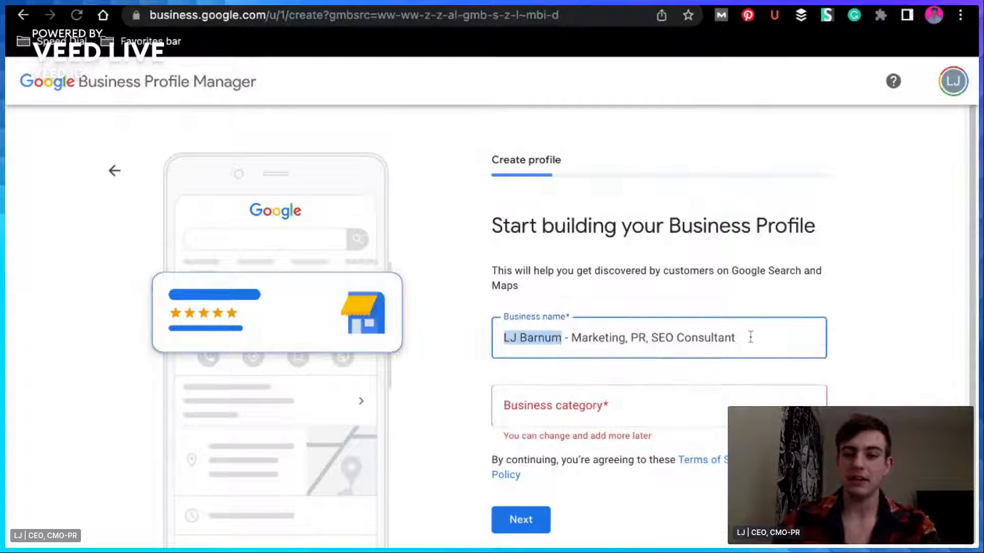
pyautogui.moveTo(749, 337); pyautogui.dragTo(571, 341)
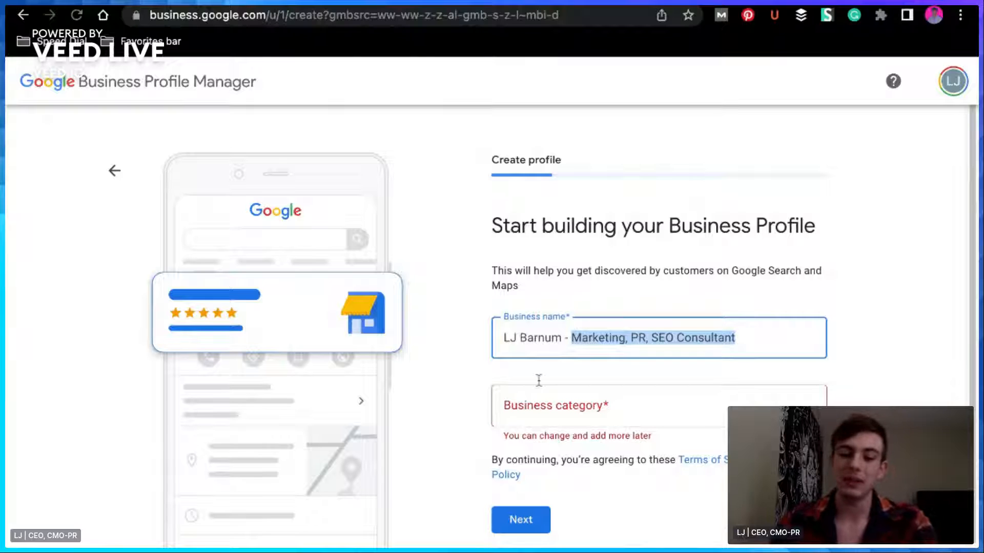
# Set the business category to Marketing consultant and continue the profile setup.
pyautogui.click(533, 405)
pyautogui.write('Market')
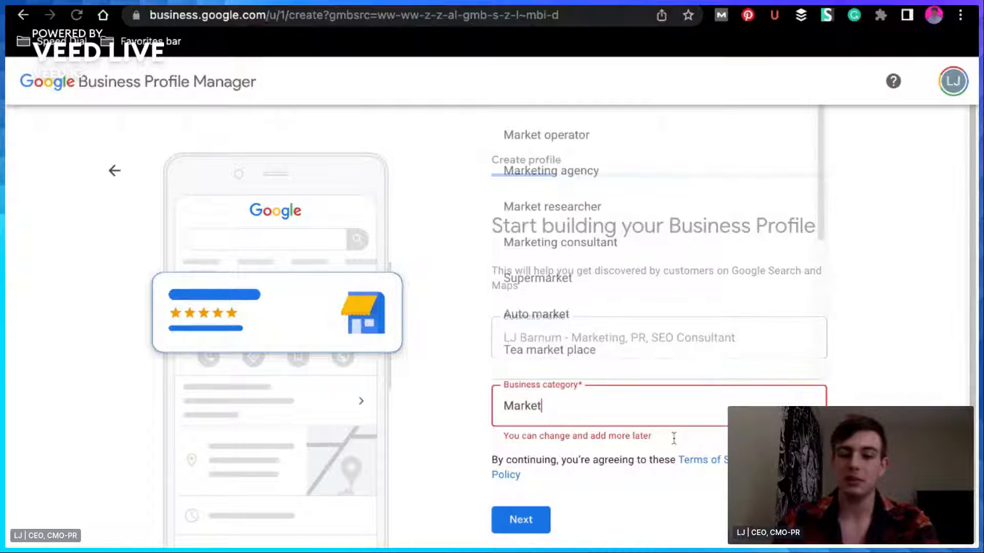
pyautogui.write('in')
pyautogui.click(595, 136)
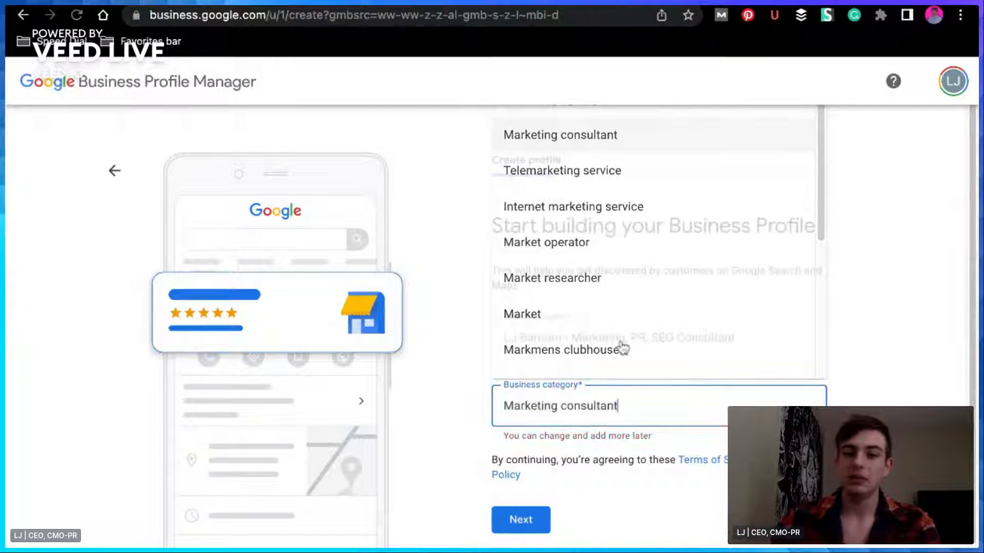
pyautogui.click(521, 520)
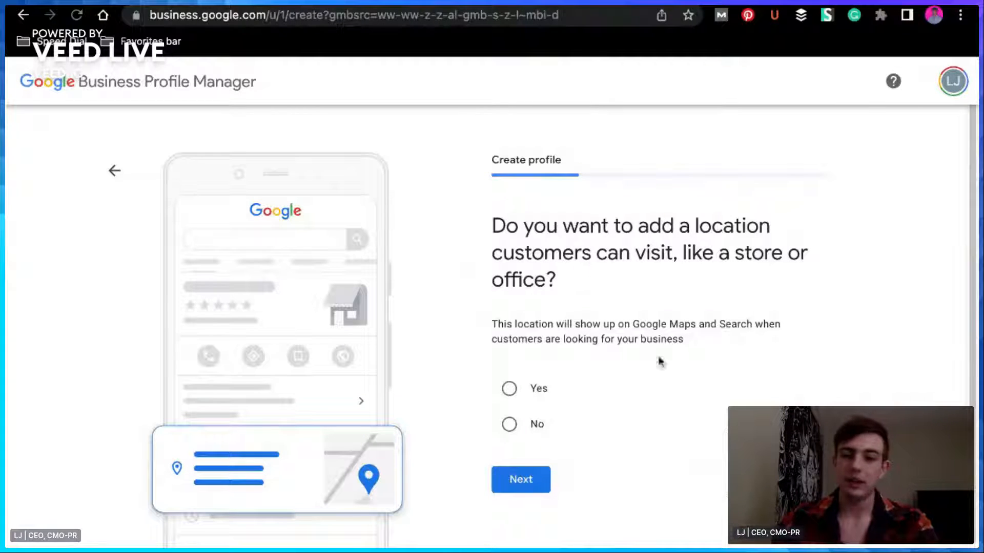
# Answer No to adding a location customers can visit, and add Las Vegas, NV, USA as the service area.
pyautogui.click(508, 424)
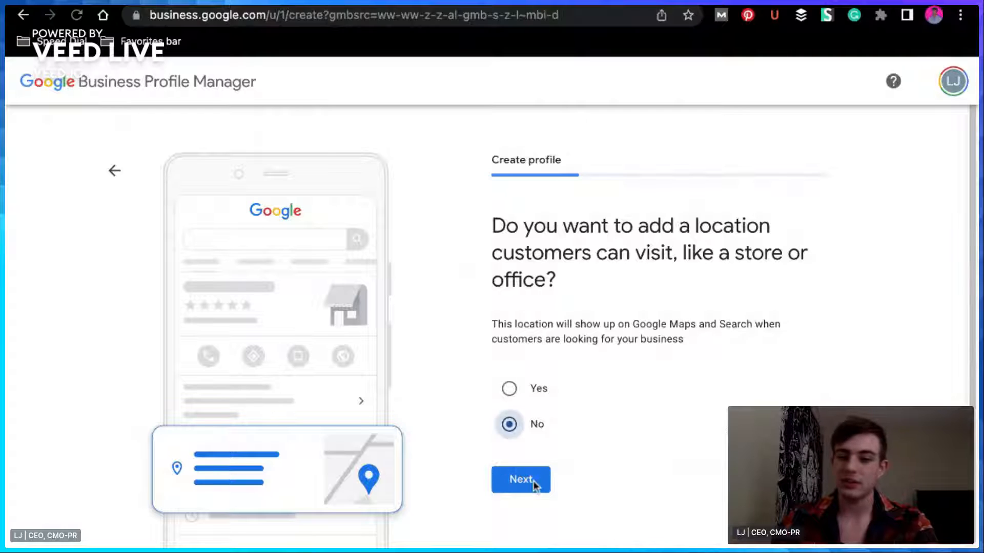
pyautogui.click(532, 480)
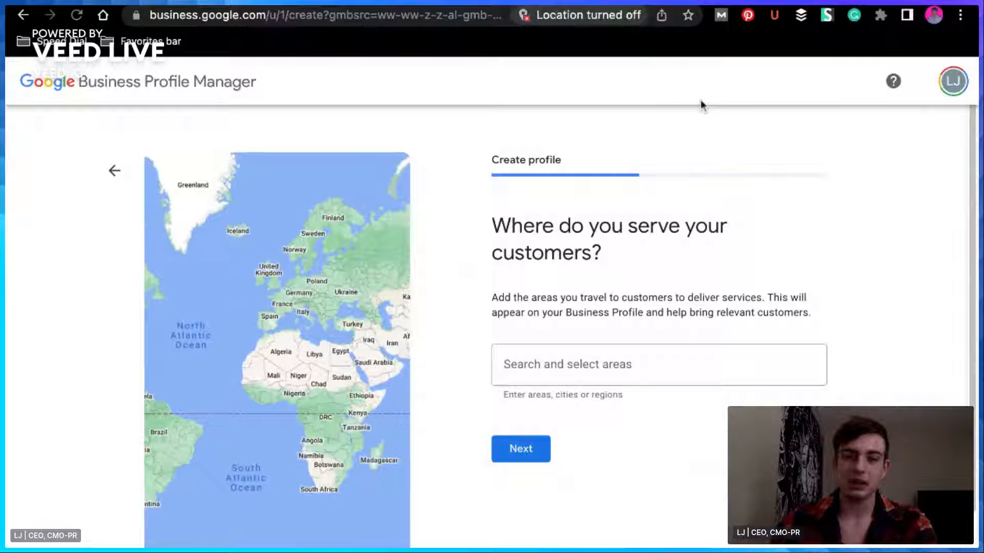
pyautogui.click(572, 361)
pyautogui.write('las ')
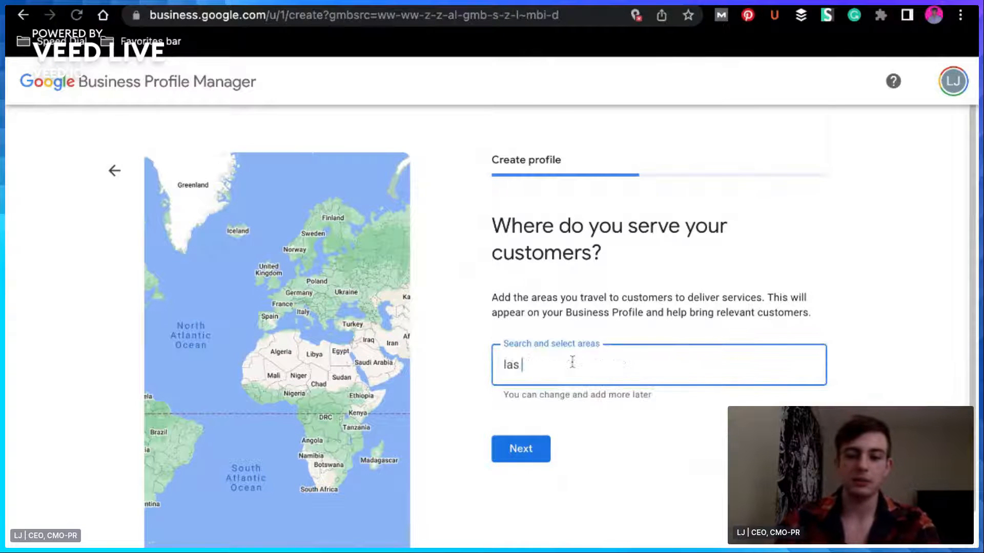
pyautogui.write('veg')
pyautogui.press('Return')
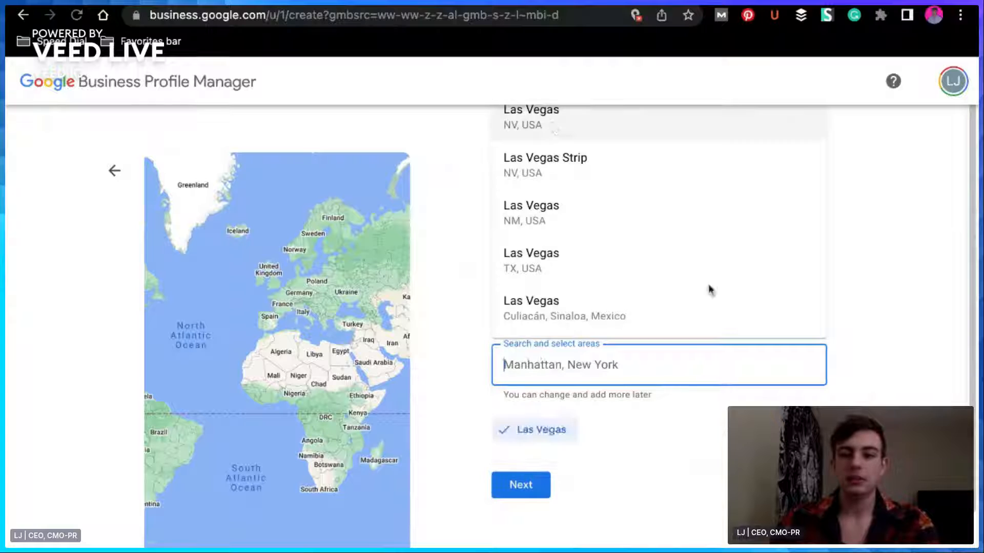
pyautogui.click(529, 485)
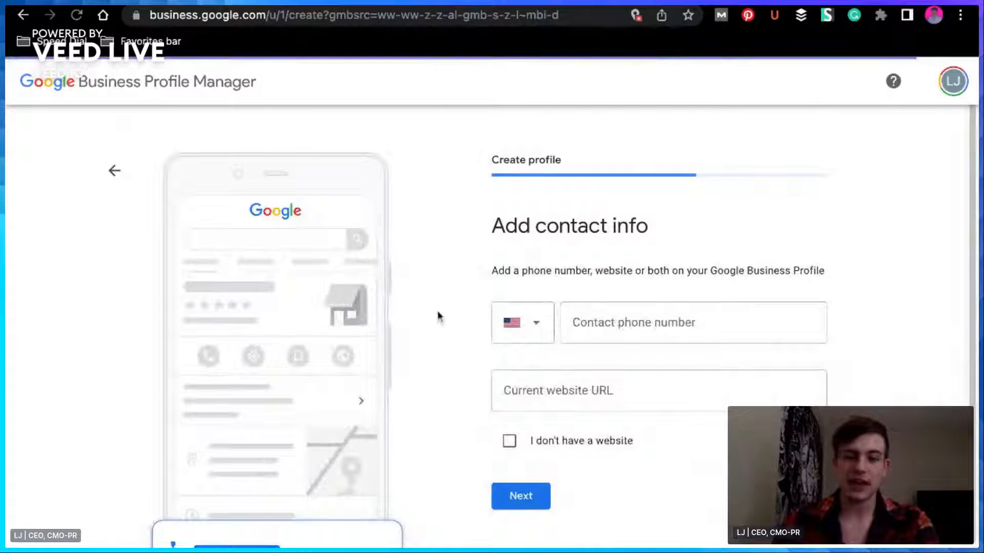
# Mark the business as having no website, enter its contact phone number, and submit the contact info.
pyautogui.click(507, 441)
pyautogui.click(579, 334)
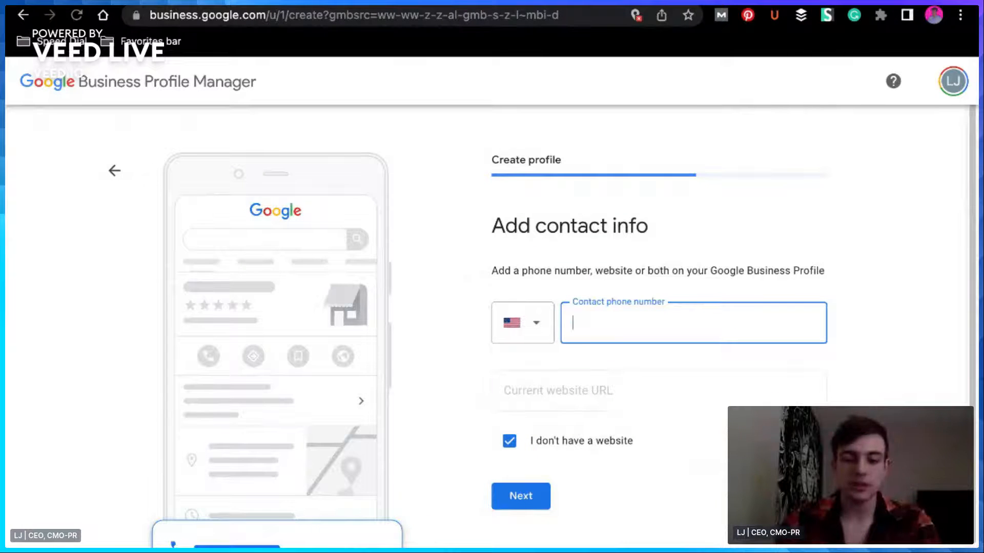
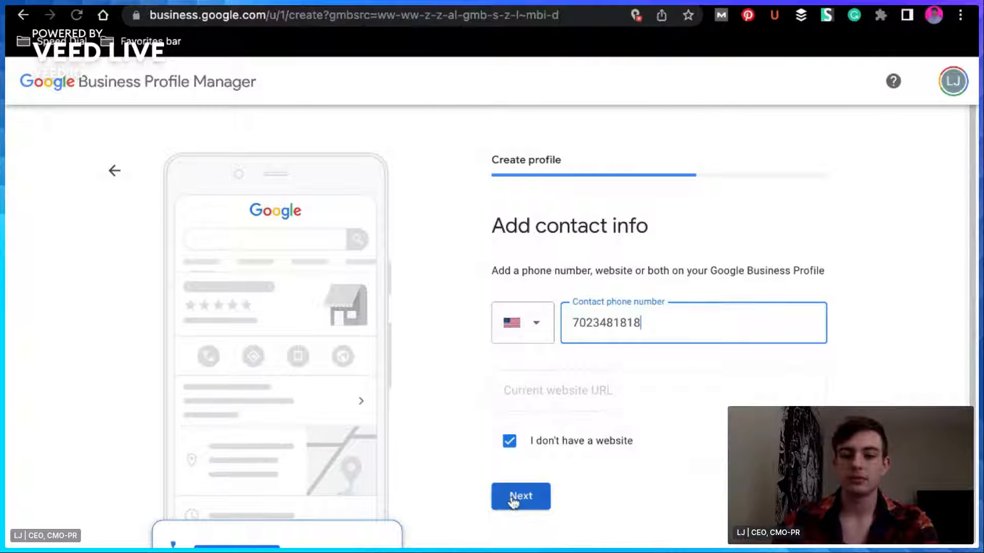
pyautogui.click(542, 496)
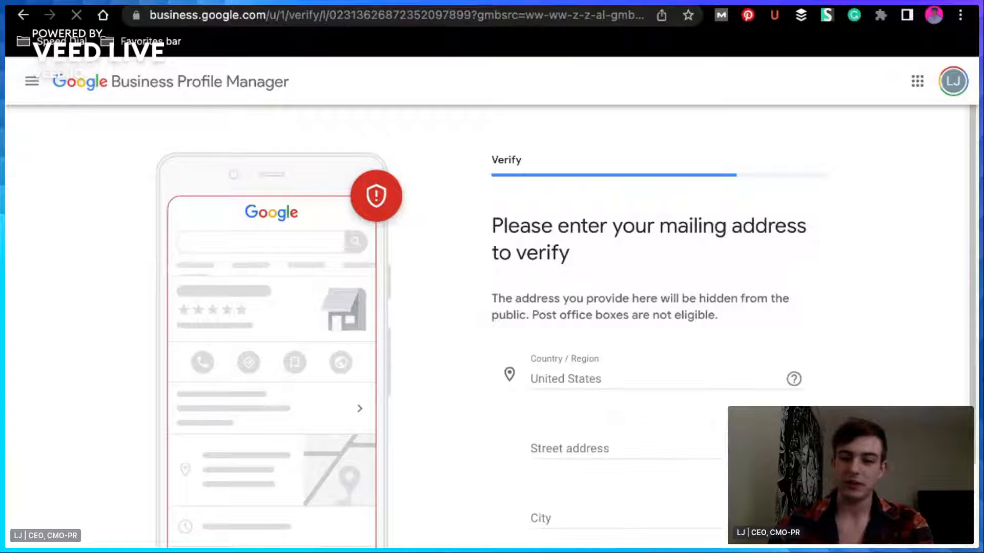
# Fill in the business's mailing address for verification, choose Nevada as the state, and submit it.
pyautogui.click(573, 464)
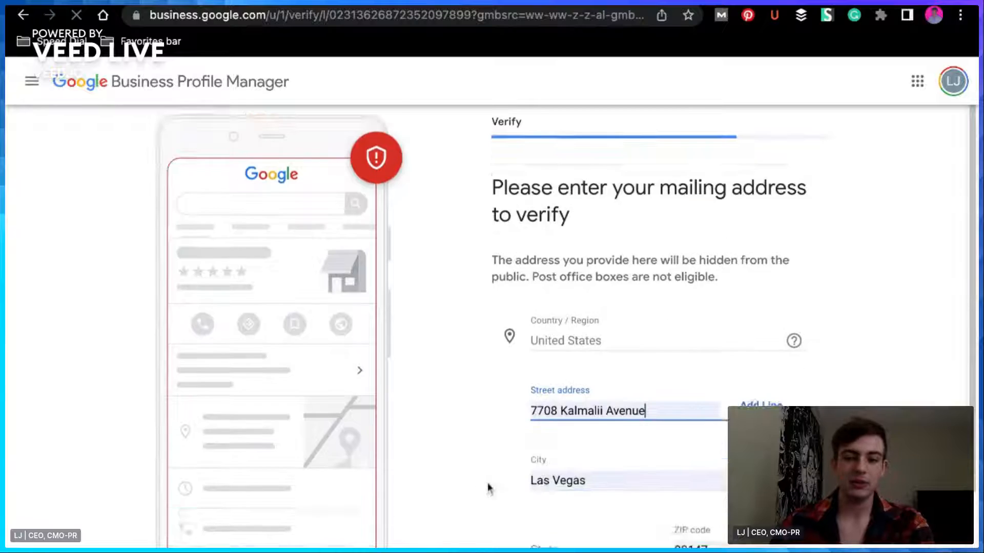
pyautogui.scroll(-3, 493, 484)
pyautogui.click(577, 436)
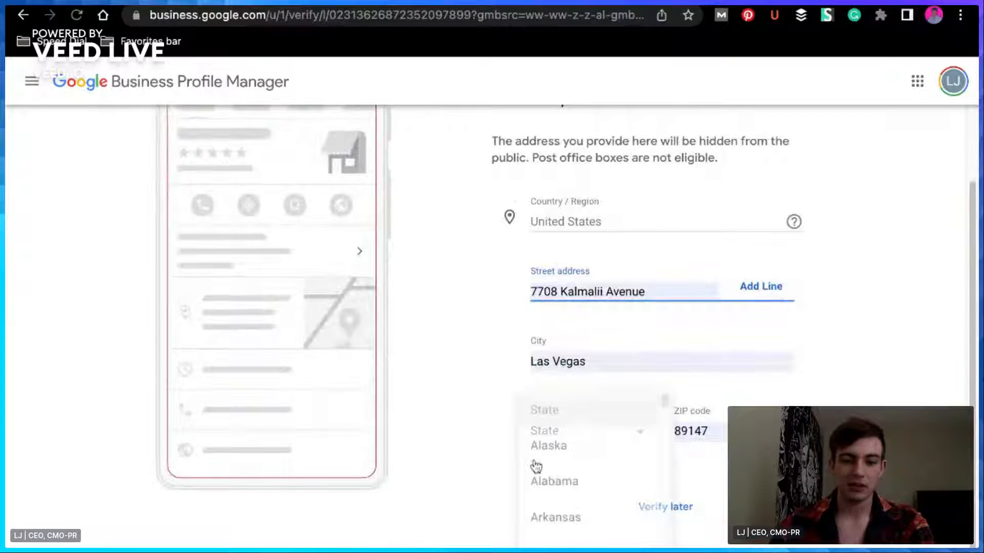
pyautogui.scroll(-5, 602, 528)
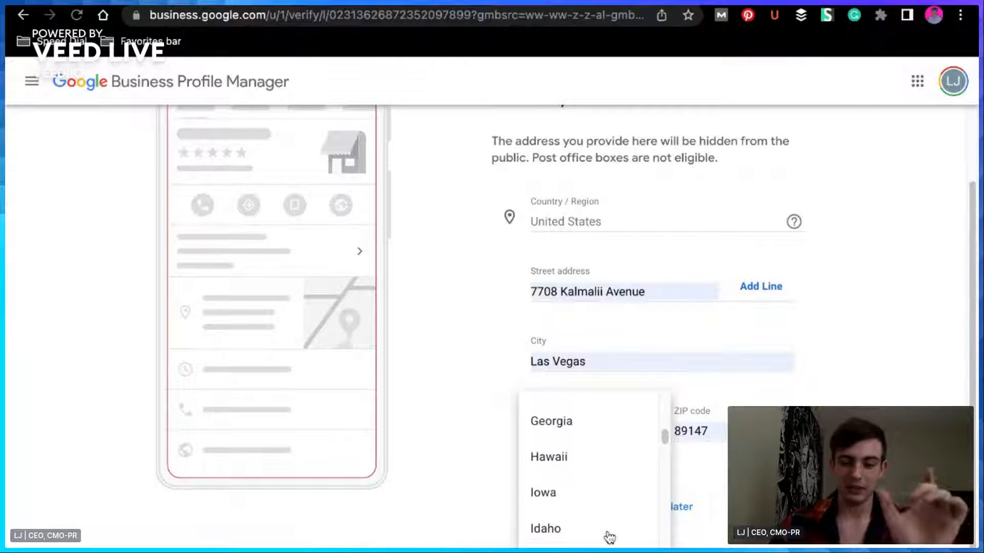
pyautogui.scroll(-5, 609, 535)
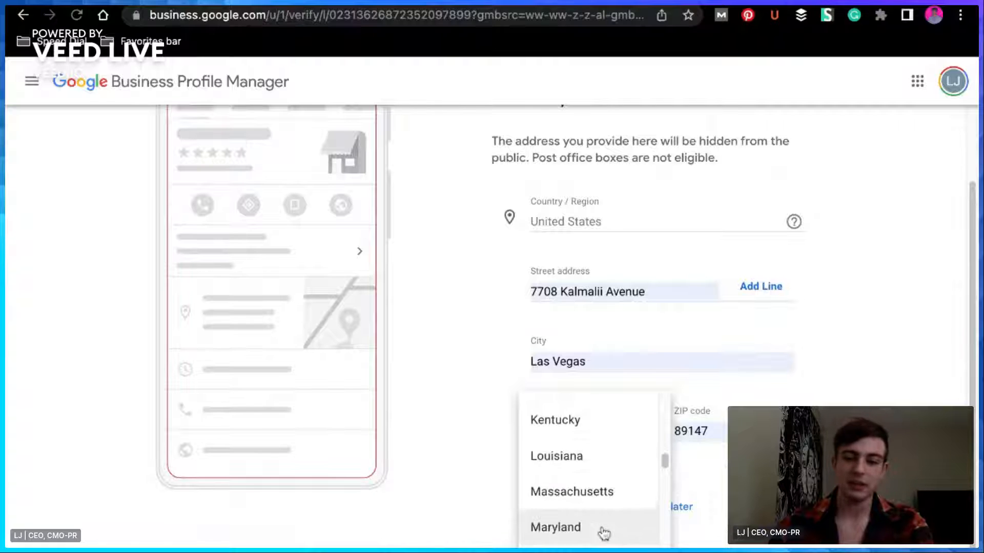
pyautogui.scroll(-5, 604, 534)
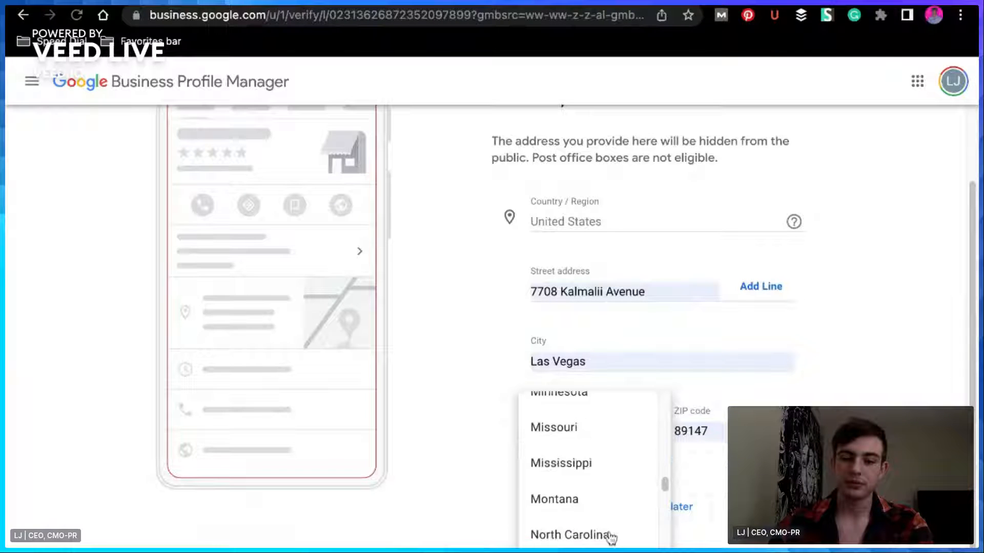
pyautogui.scroll(-5, 608, 536)
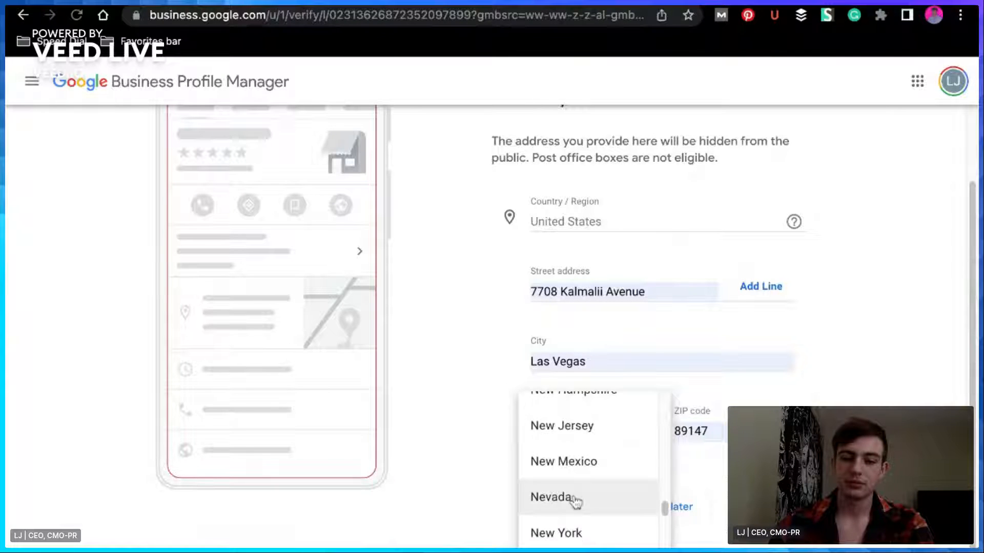
pyautogui.click(574, 498)
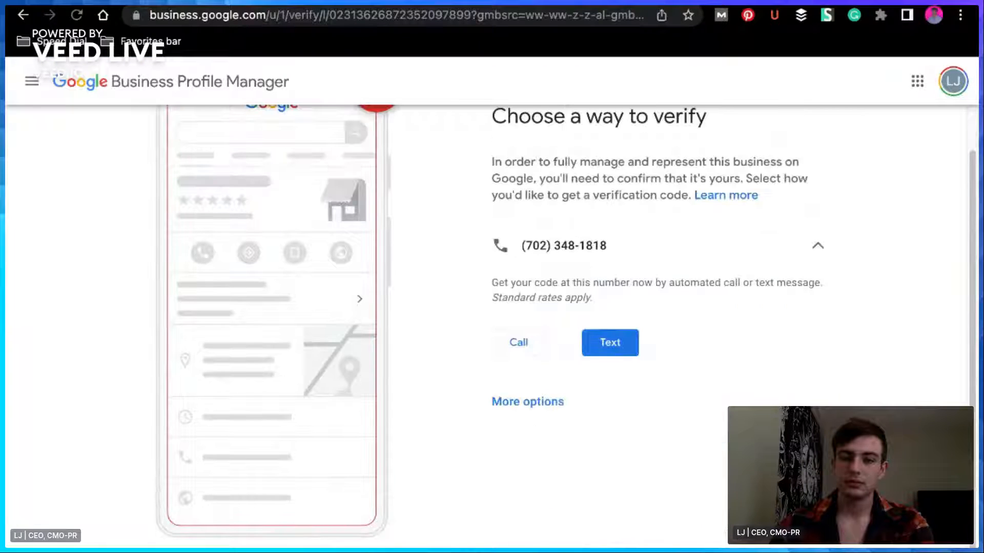
# Request the verification code by text message, enter the received code to verify the business, and continue to profile customization.
pyautogui.click(618, 344)
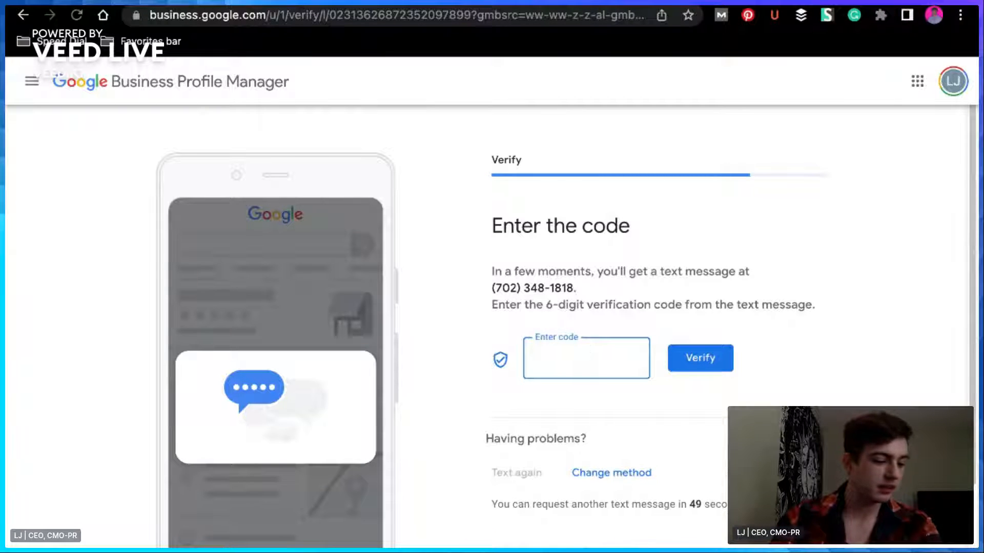
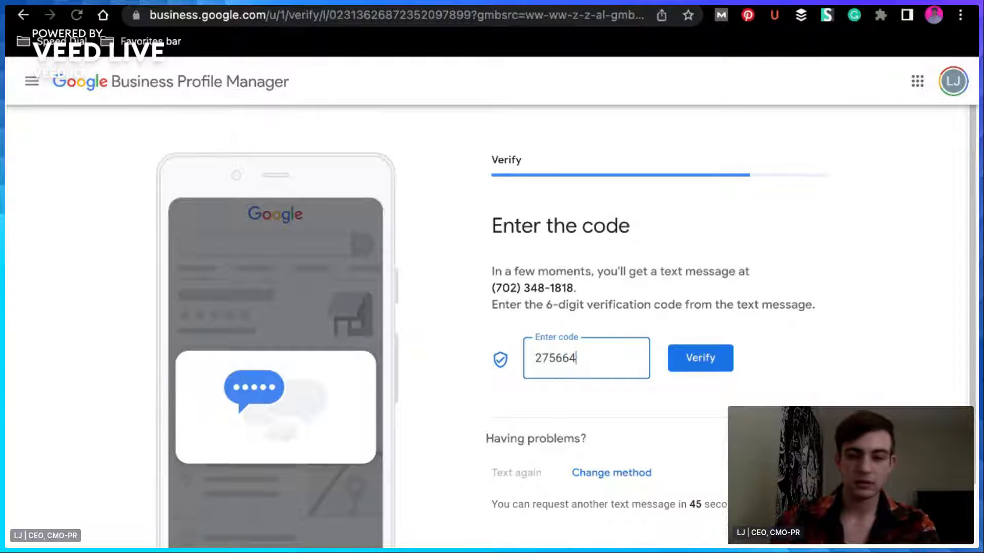
pyautogui.click(717, 367)
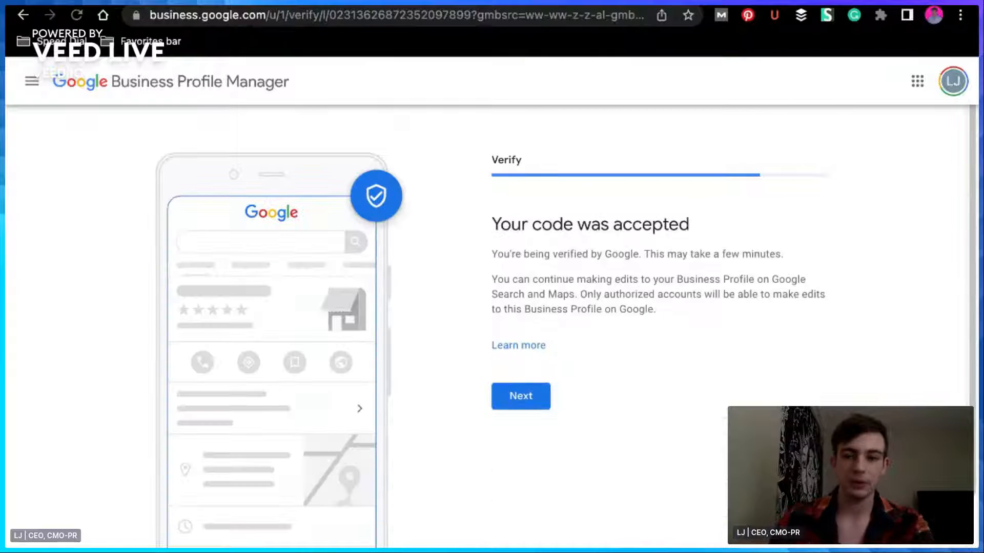
pyautogui.click(534, 396)
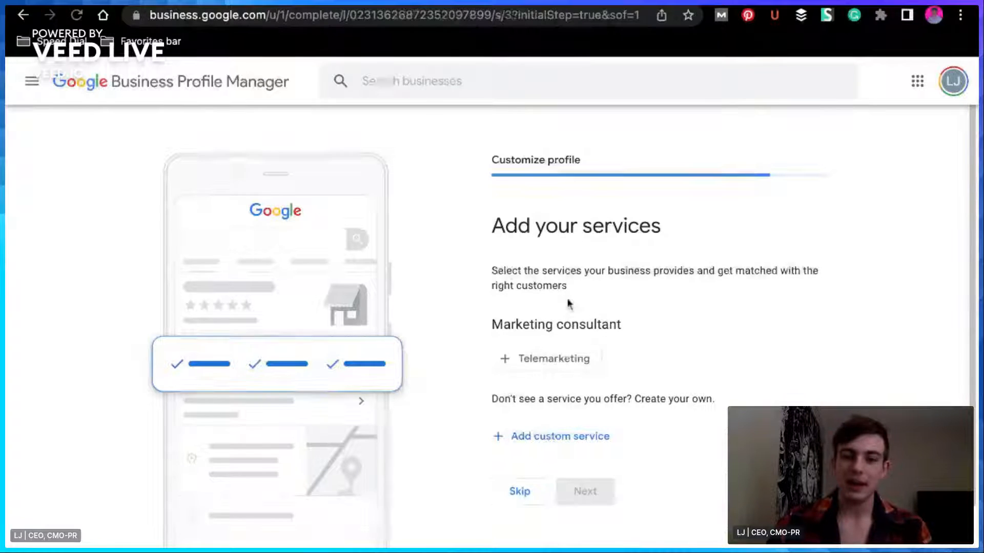
# Add a custom service named "Content Marketing" and continue to the business hours.
pyautogui.click(577, 438)
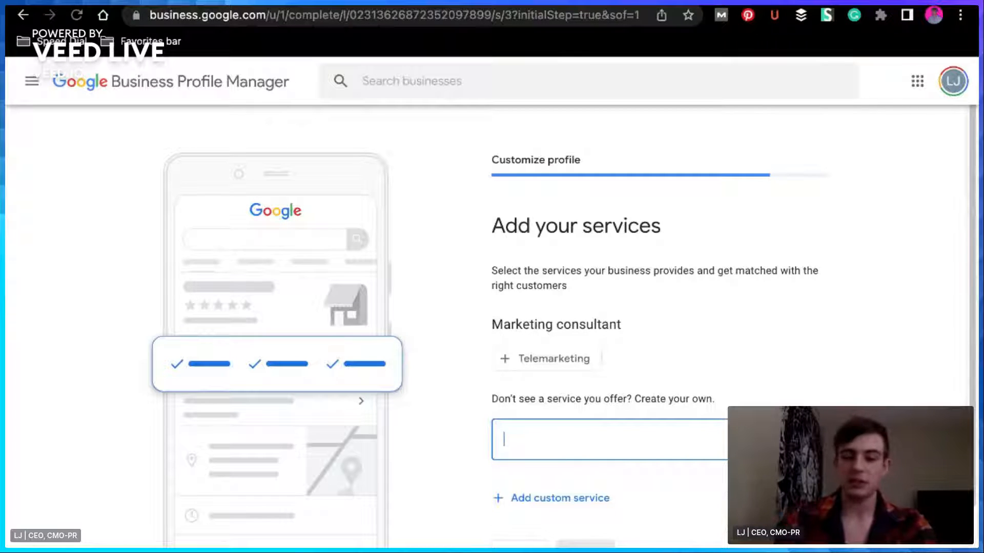
pyautogui.write('Conte')
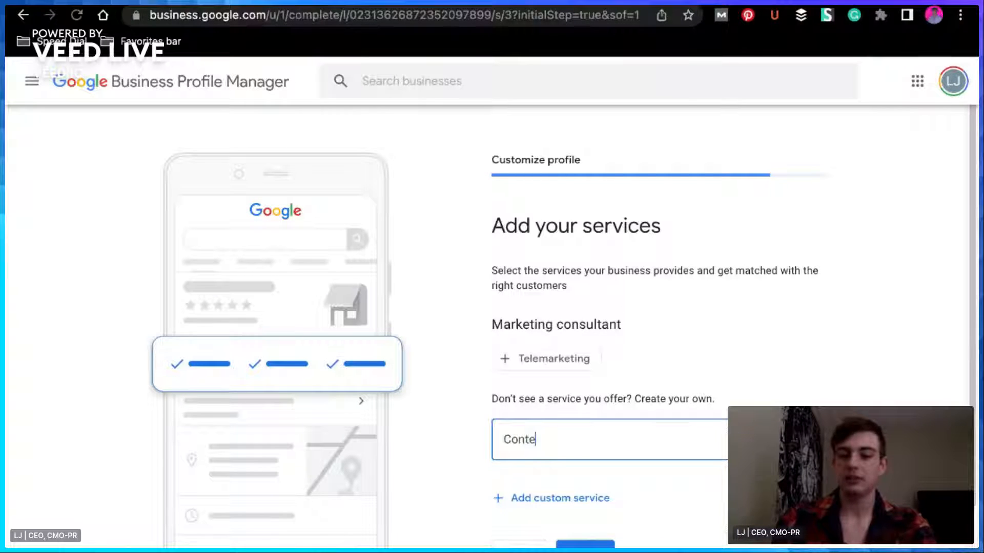
pyautogui.write('nt Marketing')
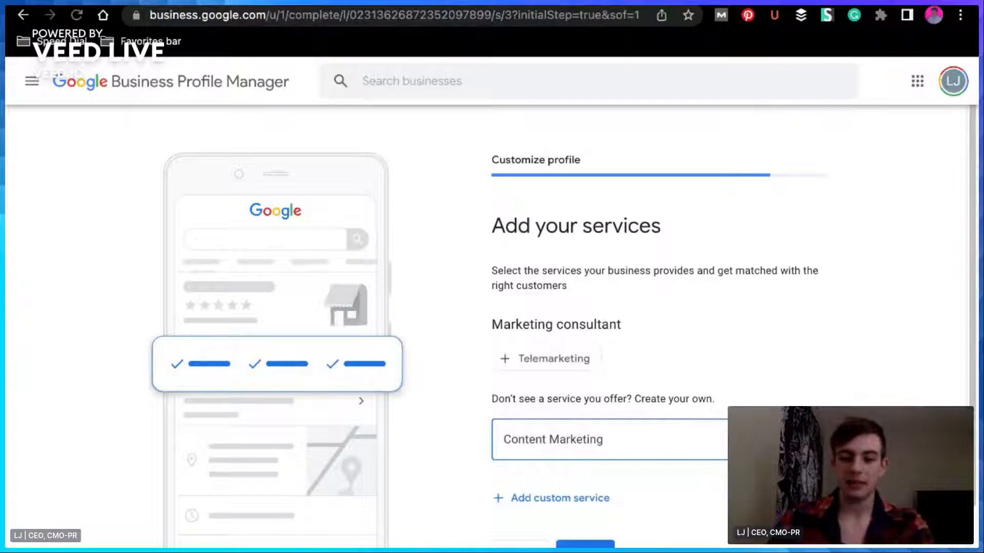
pyautogui.click(581, 544)
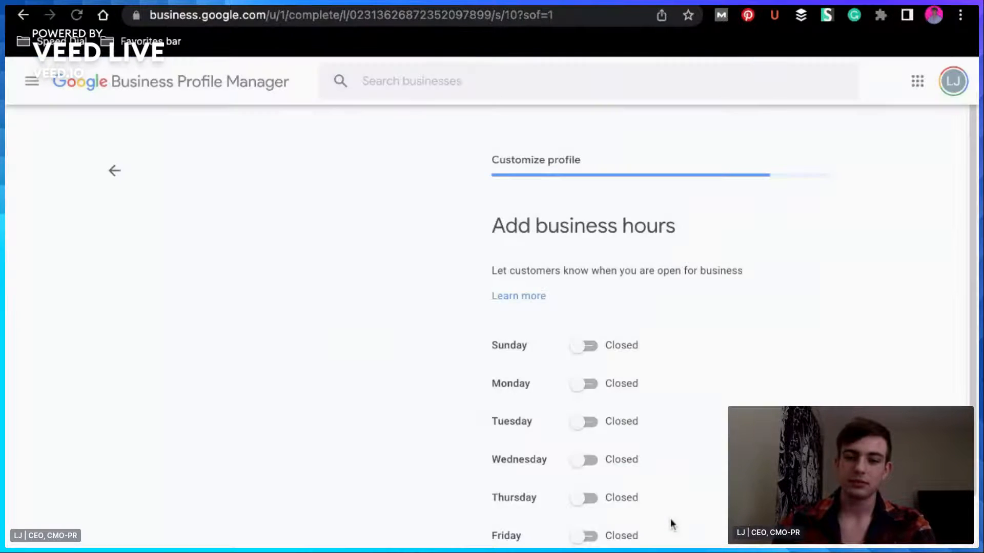
# Mark the business as open on Monday, Tuesday, Wednesday, Thursday and Friday.
pyautogui.scroll(-3, 497, 396)
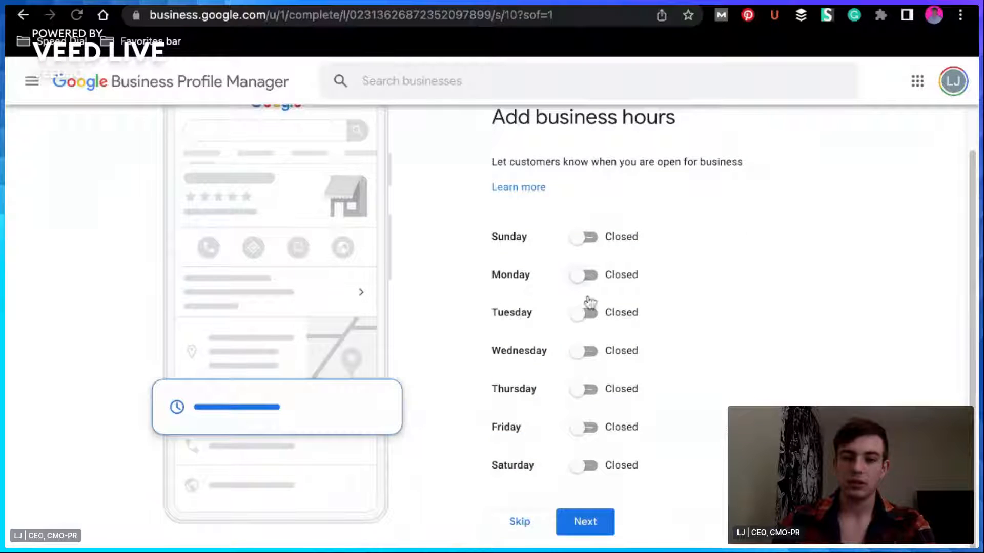
pyautogui.click(587, 279)
pyautogui.click(584, 337)
pyautogui.click(584, 398)
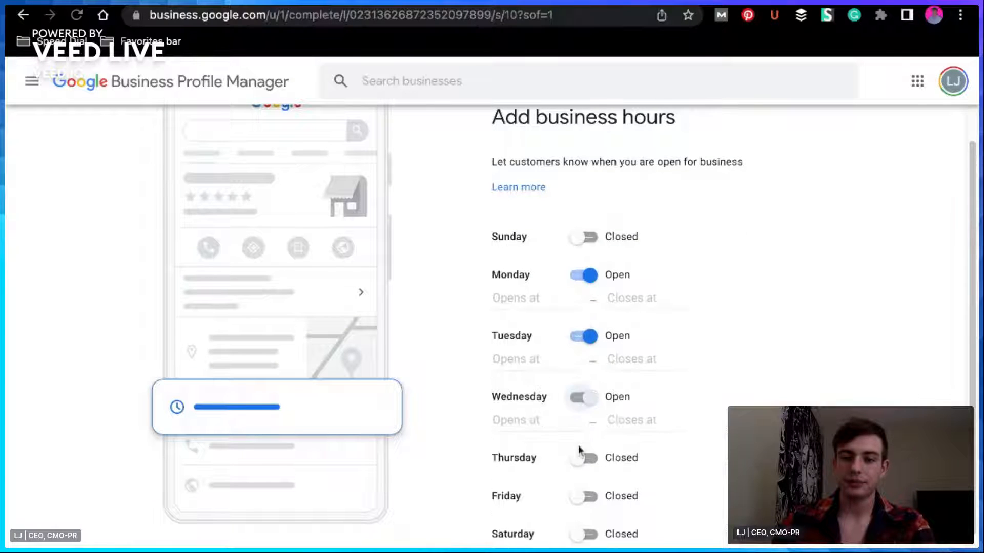
pyautogui.click(581, 459)
pyautogui.click(582, 518)
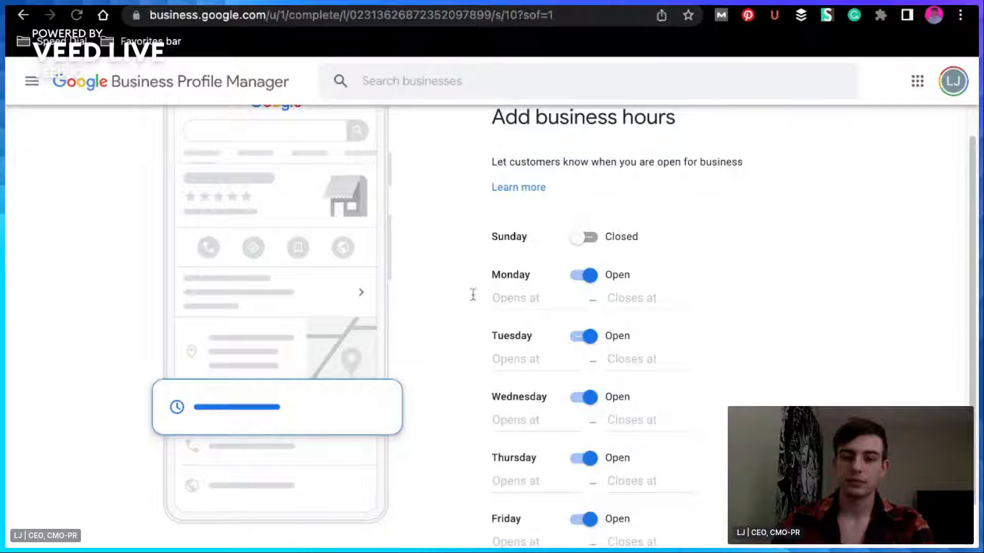
# Set Monday's business hours to 9:00 AM – 5:00 PM.
pyautogui.click(512, 298)
pyautogui.scroll(-3, 536, 432)
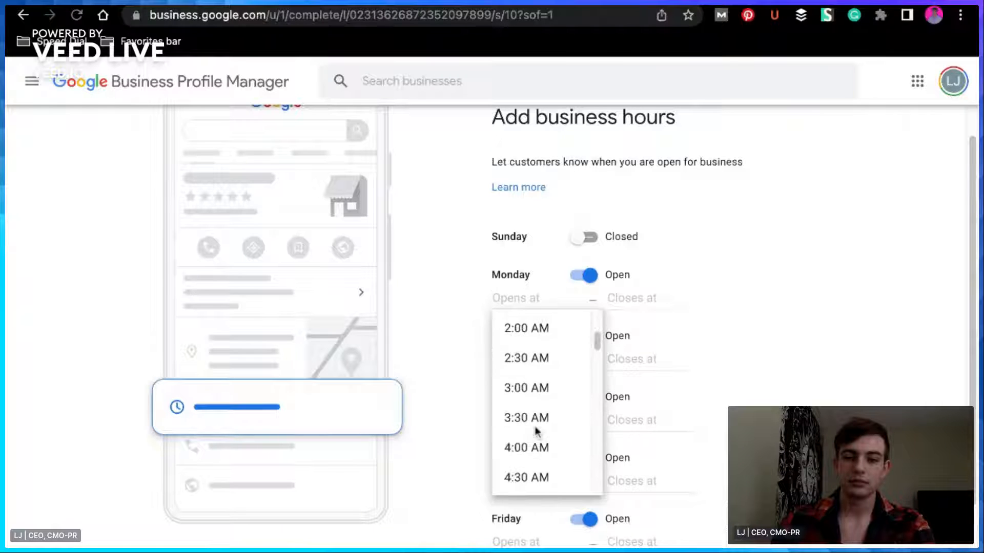
pyautogui.scroll(-7, 536, 432)
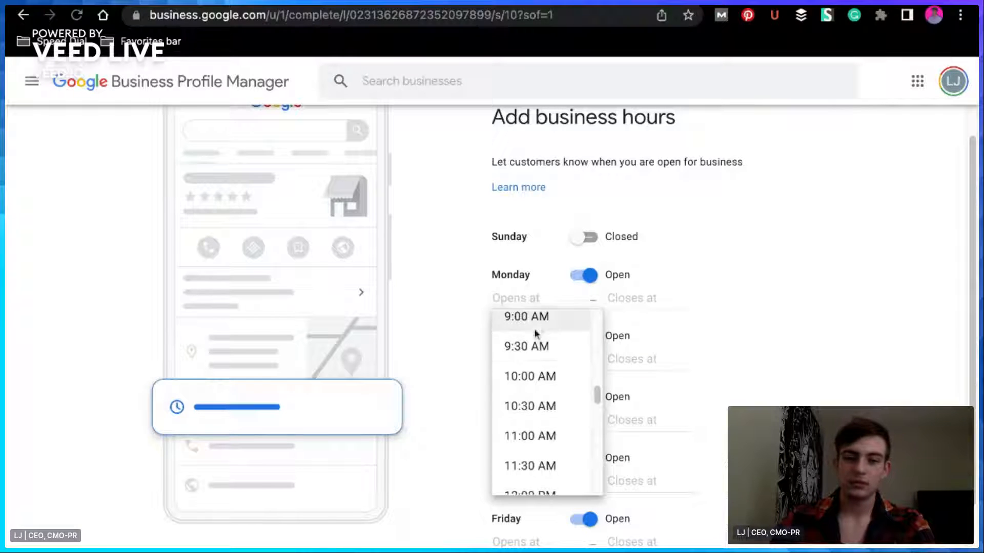
pyautogui.click(534, 333)
pyautogui.click(627, 295)
pyautogui.write('5')
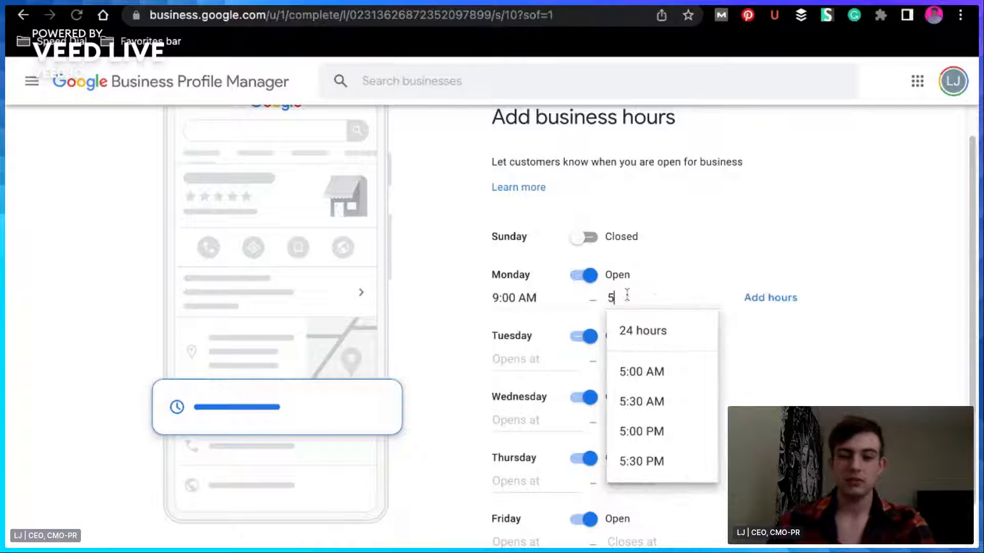
pyautogui.click(652, 372)
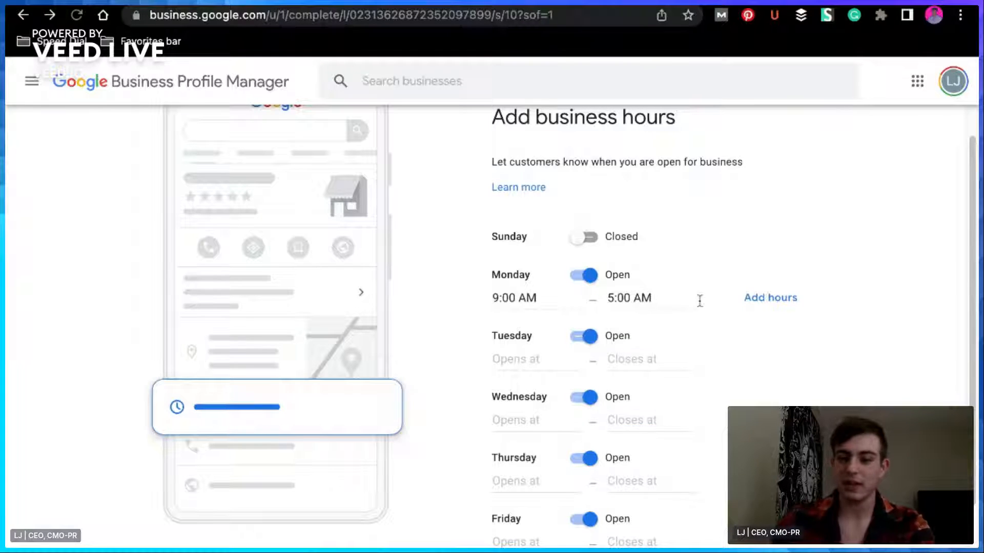
pyautogui.press('Left')
pyautogui.press('BackSpace')
pyautogui.write('P')
pyautogui.click(445, 354)
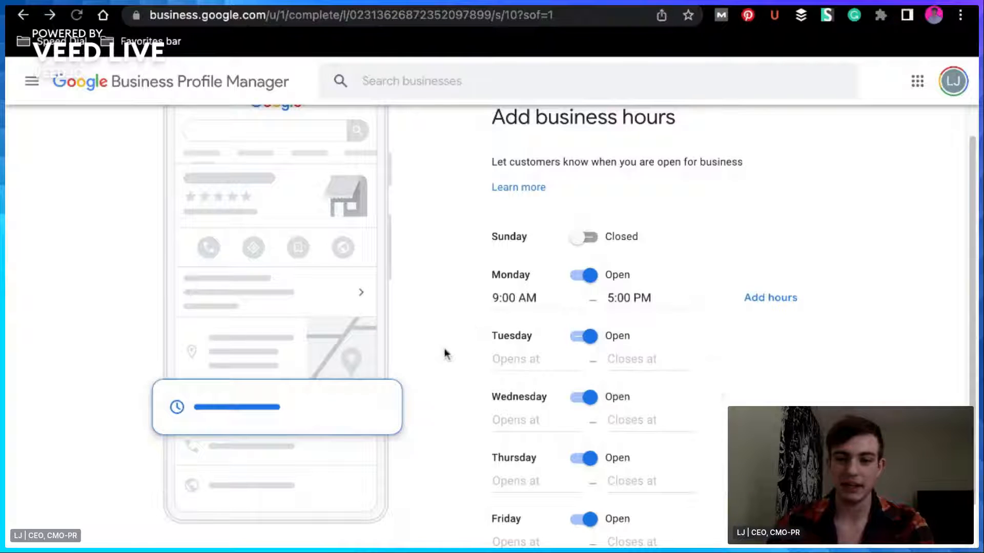
# Set Tuesday's business hours to 9:00 AM – 5:00 PM.
pyautogui.click(573, 362)
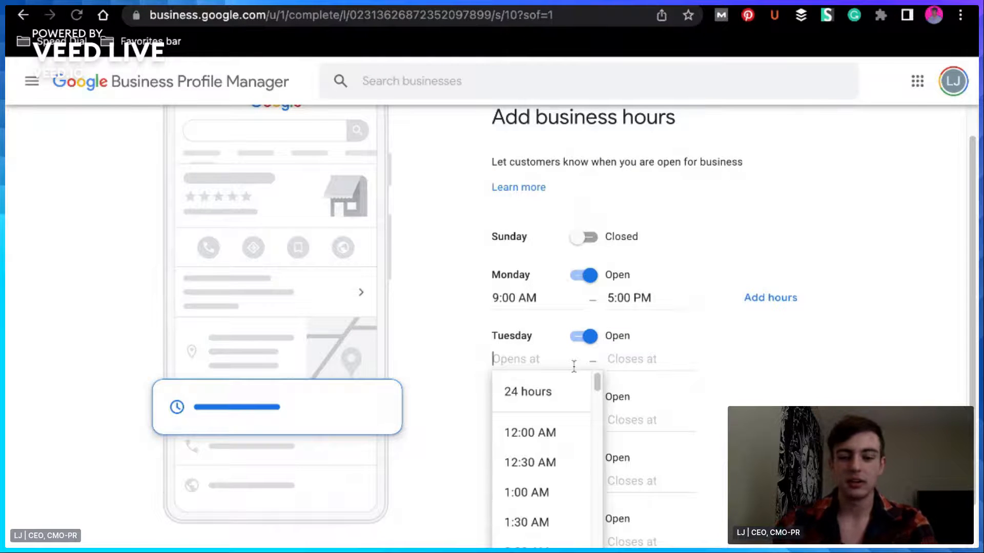
pyautogui.write('9')
pyautogui.click(537, 434)
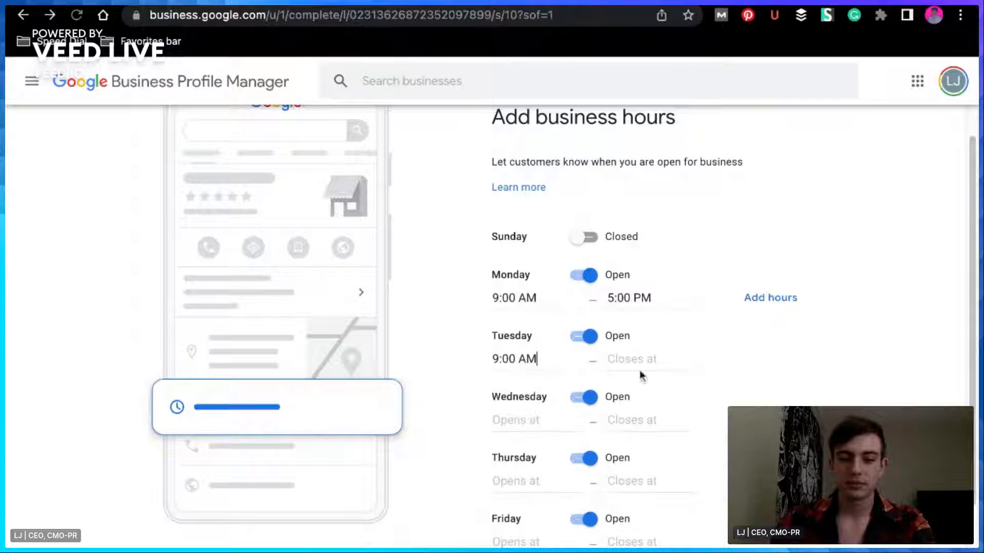
pyautogui.click(645, 362)
pyautogui.write('5')
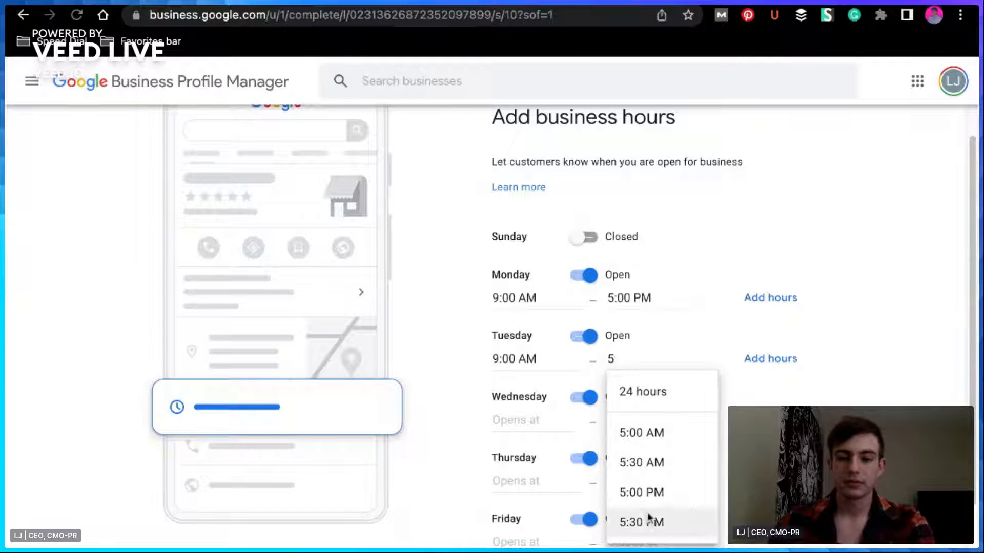
pyautogui.click(684, 496)
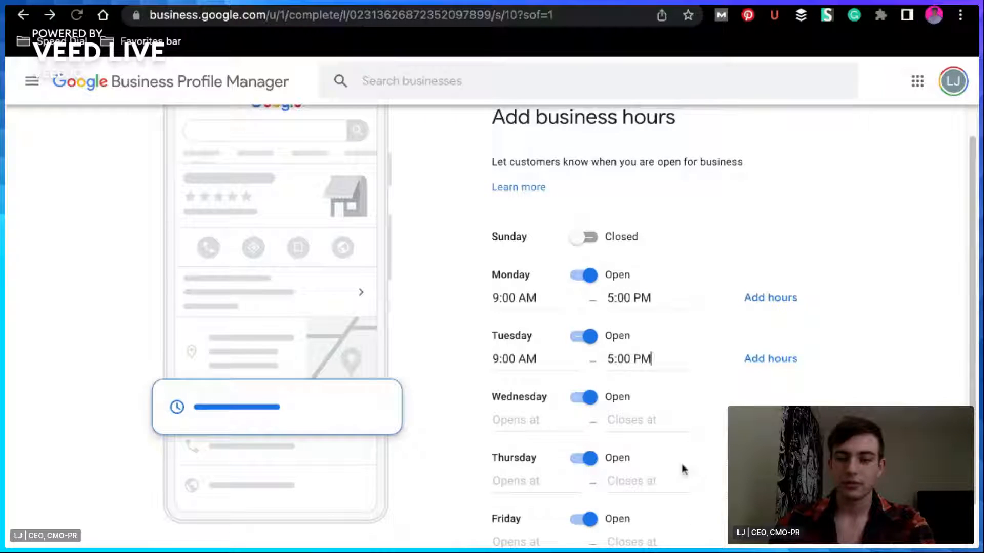
# Set Wednesday's business hours to 9:00 AM – 5:00 PM.
pyautogui.click(528, 423)
pyautogui.write('9')
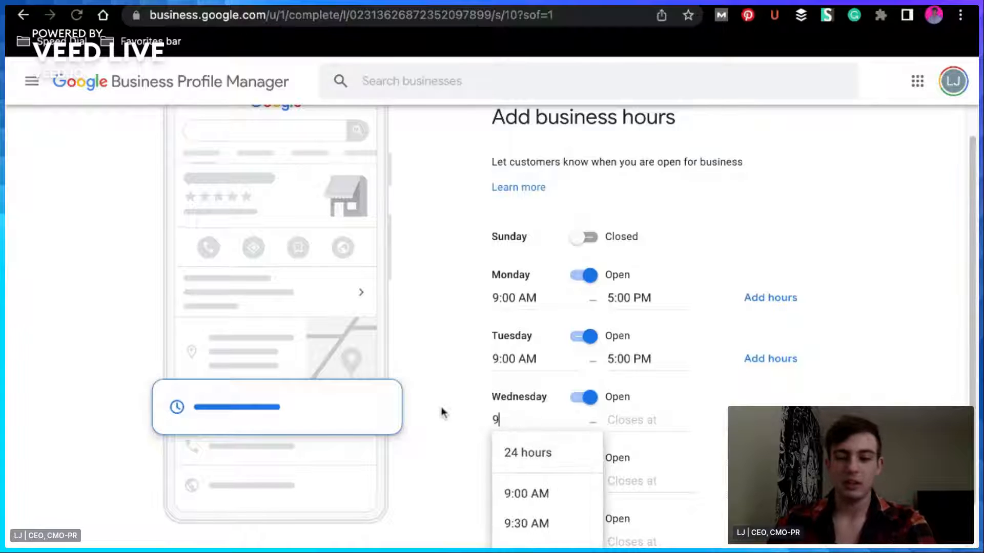
pyautogui.click(554, 495)
pyautogui.click(631, 422)
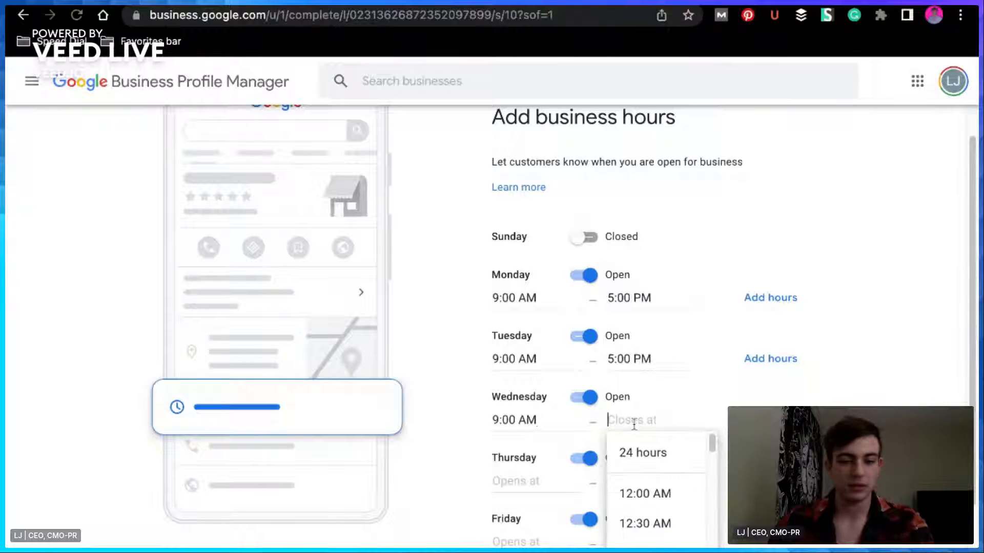
pyautogui.write('5')
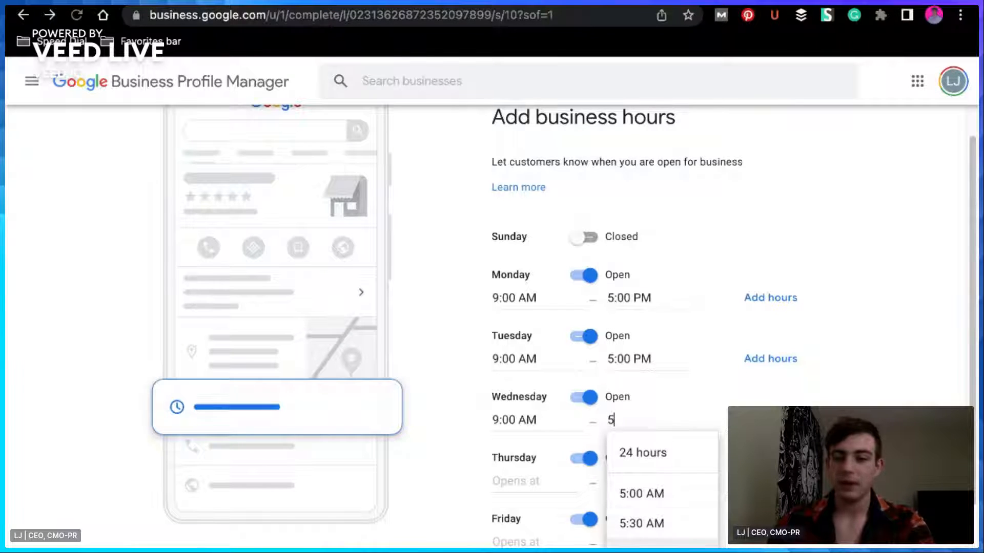
pyautogui.click(661, 544)
# Set Thursday's business hours to 9:00 AM – 5:00 PM.
pyautogui.scroll(-2, 650, 536)
pyautogui.click(539, 372)
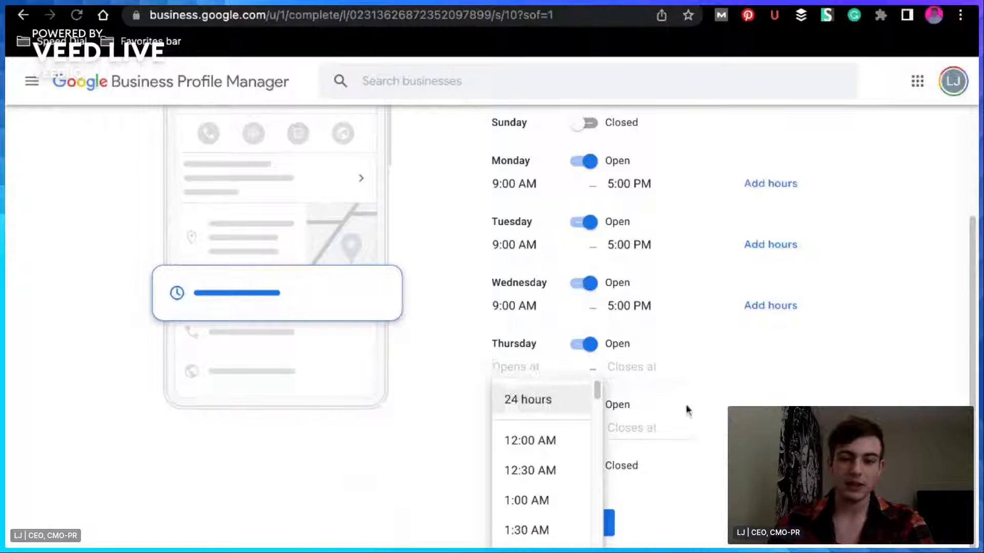
pyautogui.write('9')
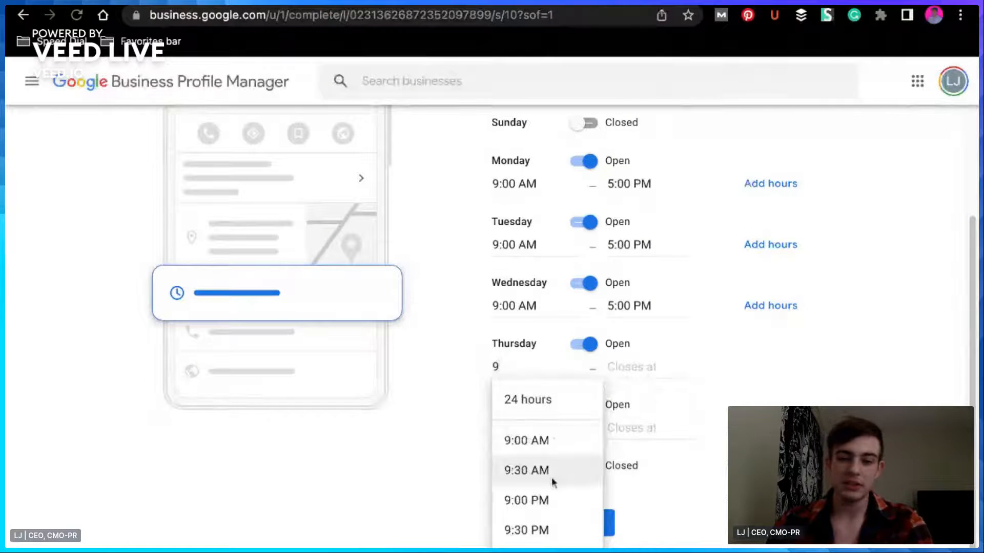
pyautogui.click(538, 441)
pyautogui.click(629, 369)
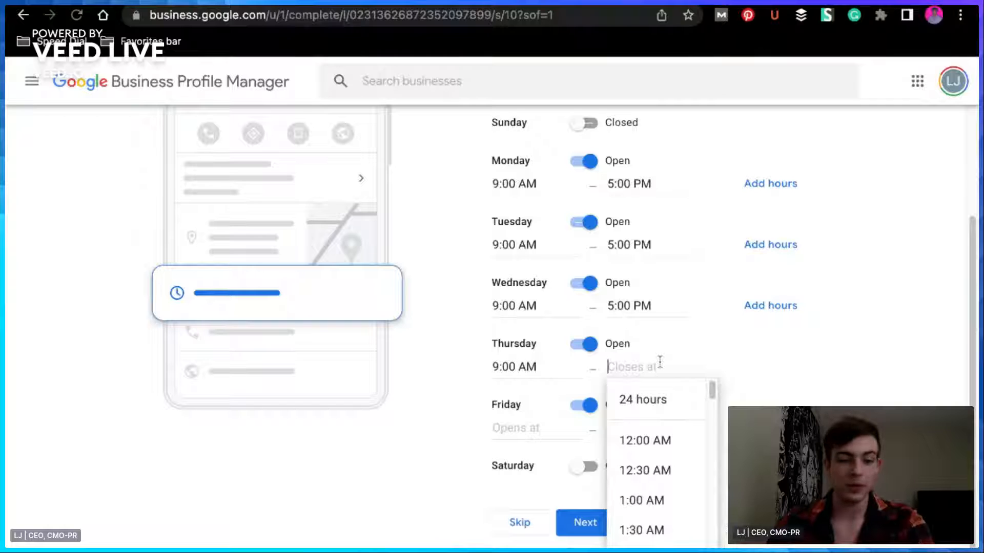
pyautogui.write('5')
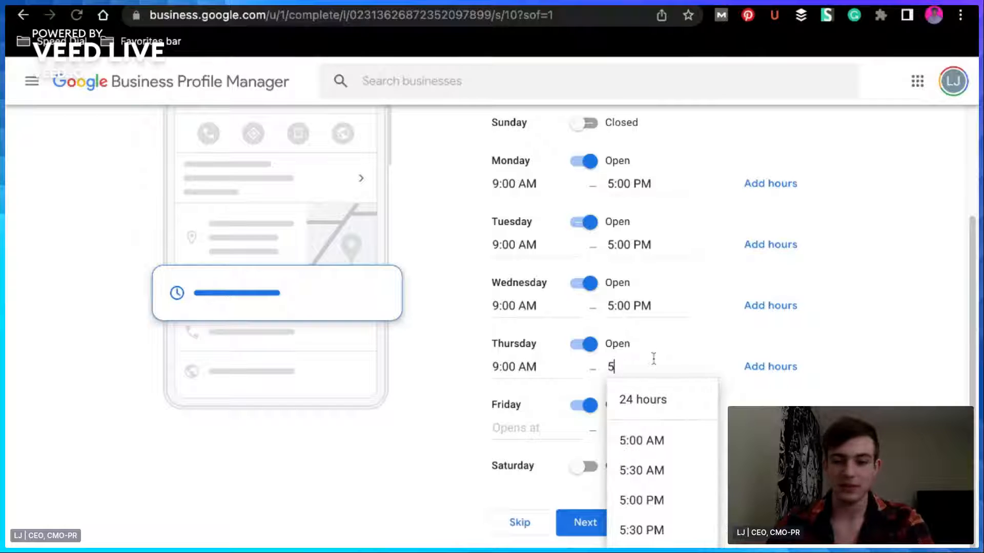
pyautogui.click(673, 501)
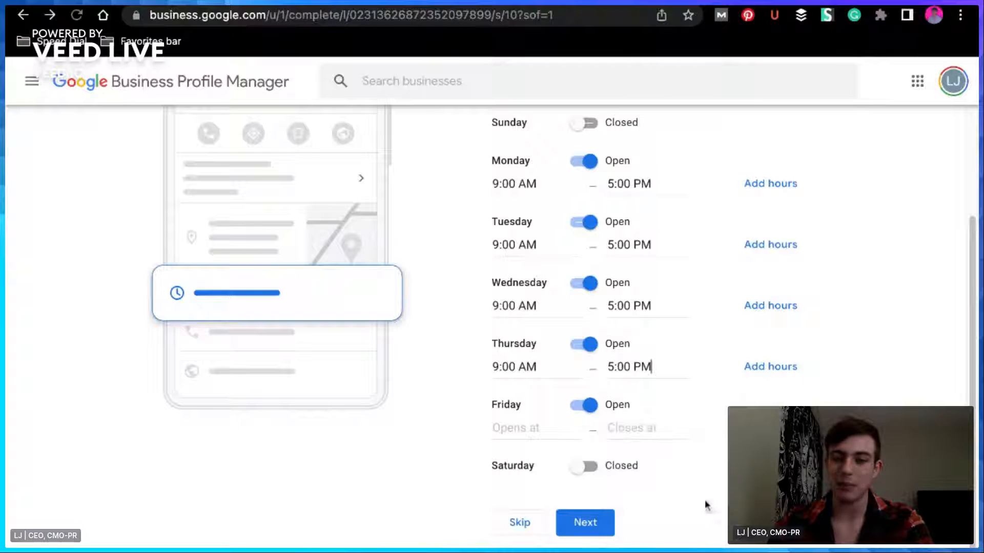
# Set Friday's business hours to 9:00 AM – 2:00 PM and submit the weekly hours.
pyautogui.click(513, 429)
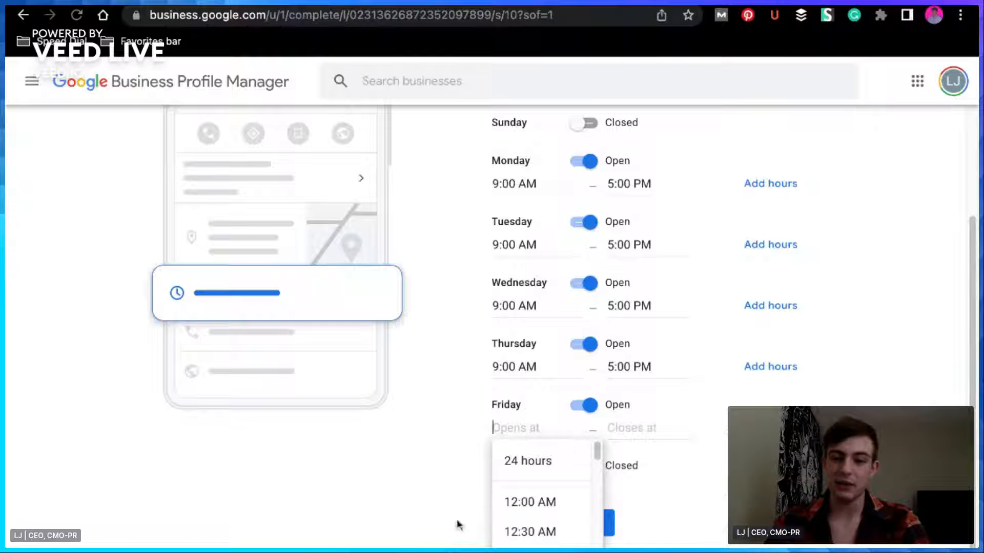
pyautogui.scroll(-3, 548, 531)
pyautogui.write('9')
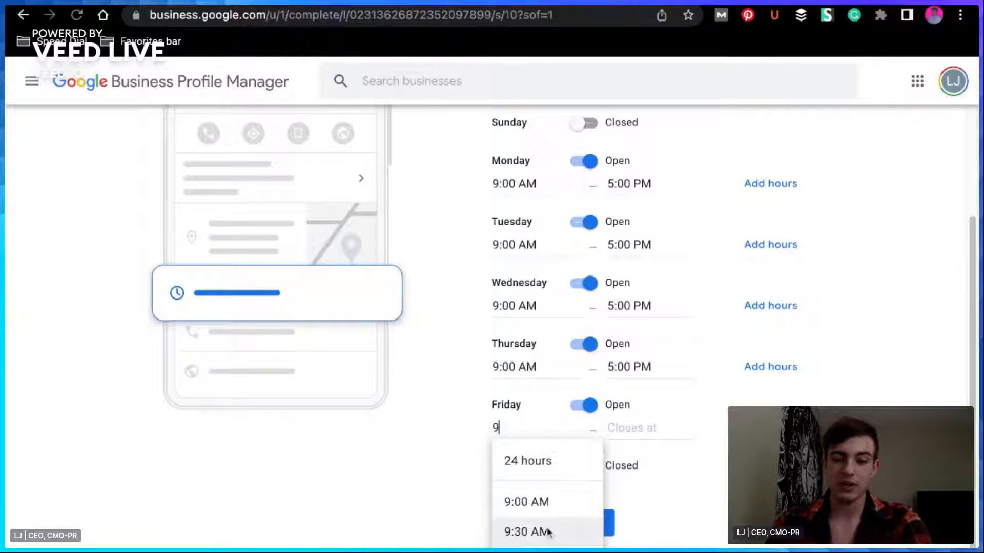
pyautogui.click(538, 500)
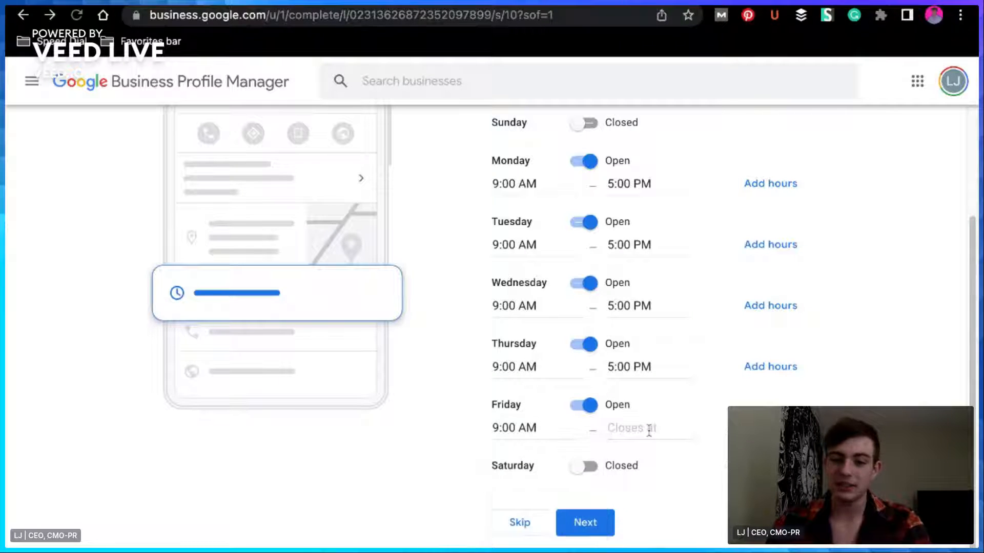
pyautogui.click(649, 431)
pyautogui.write('2')
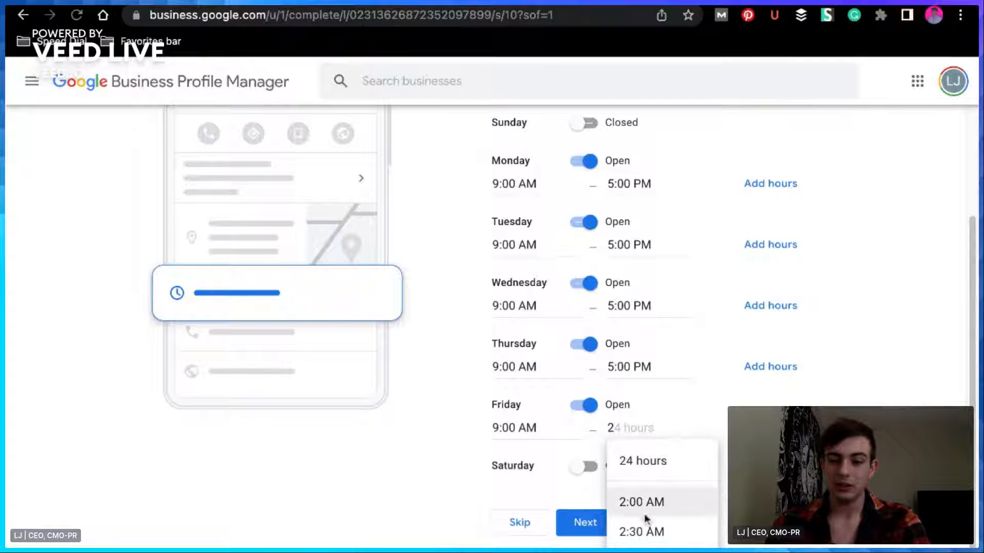
pyautogui.click(647, 552)
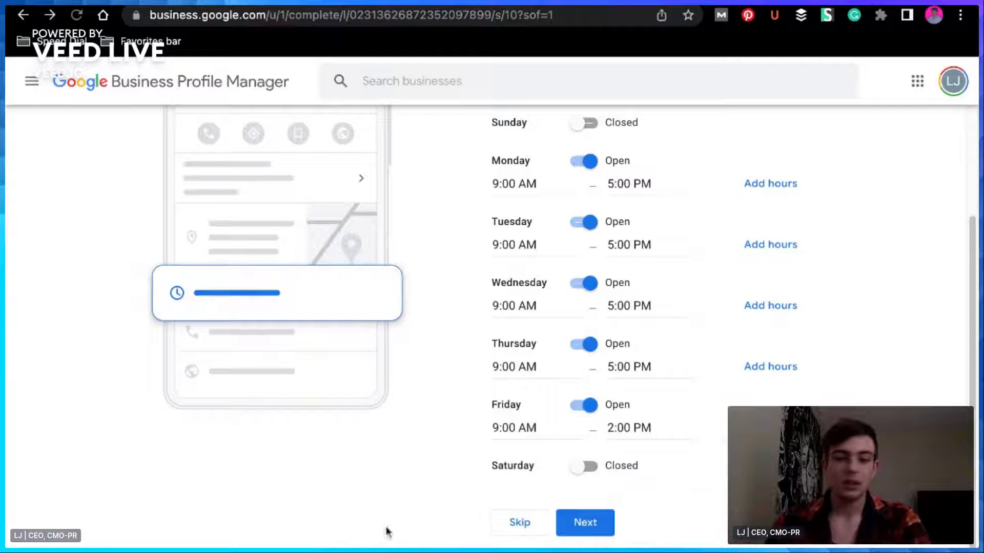
pyautogui.scroll(4, 445, 521)
pyautogui.scroll(-4, 444, 521)
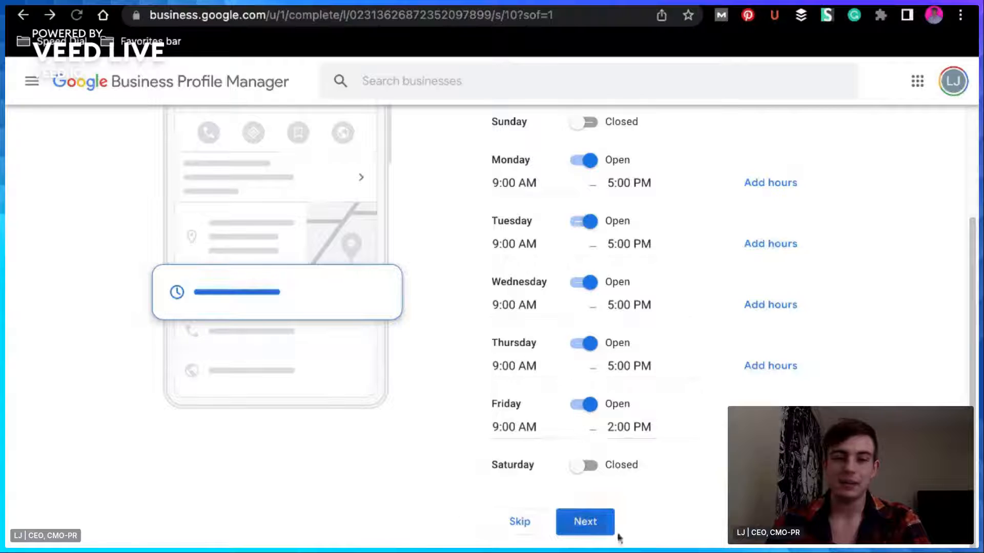
pyautogui.click(593, 521)
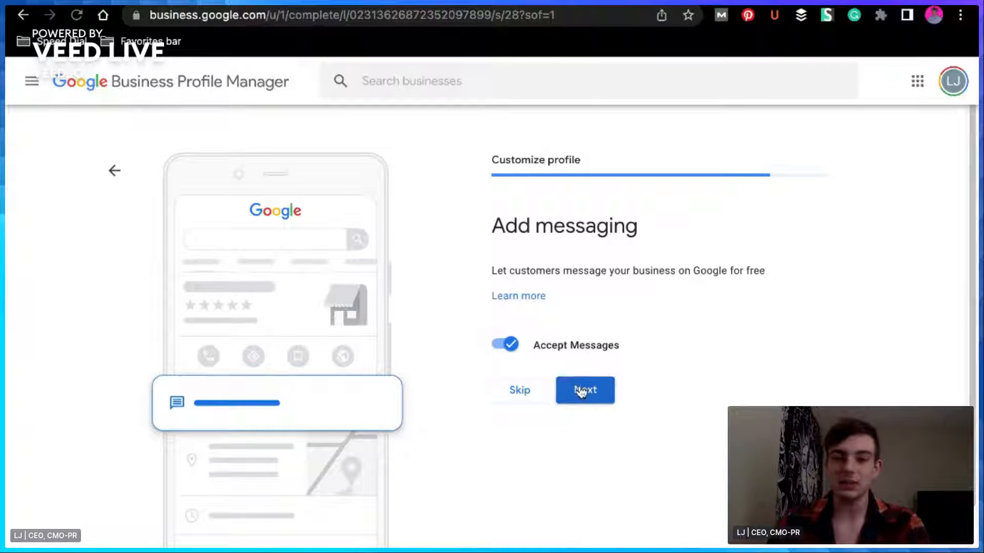
# Continue with Accept Messages enabled and turn on call history for the profile.
pyautogui.click(597, 398)
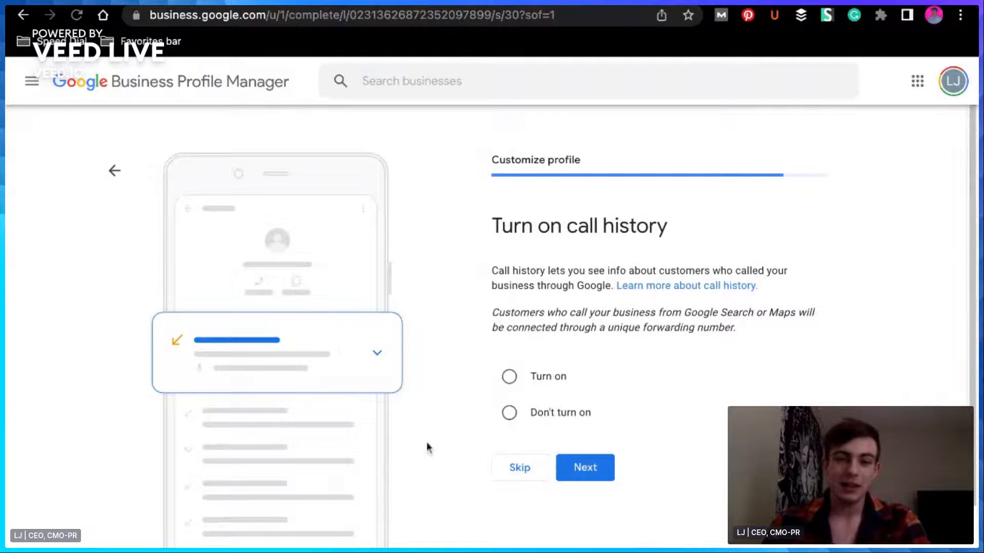
pyautogui.click(509, 381)
pyautogui.click(587, 459)
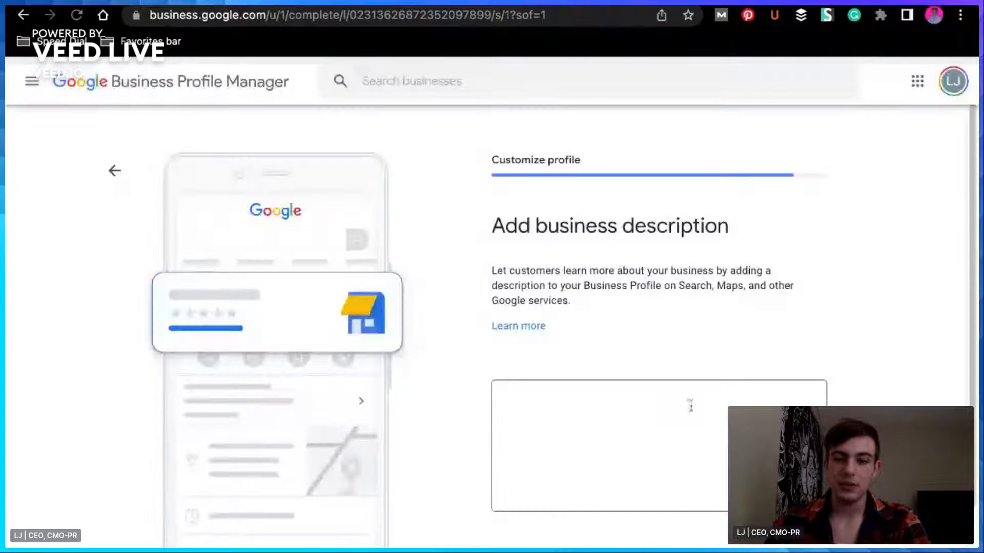
# Start the business description with "Impactful millenial and Gen-Z marketing, PR and SEO campaigns".
pyautogui.click(599, 442)
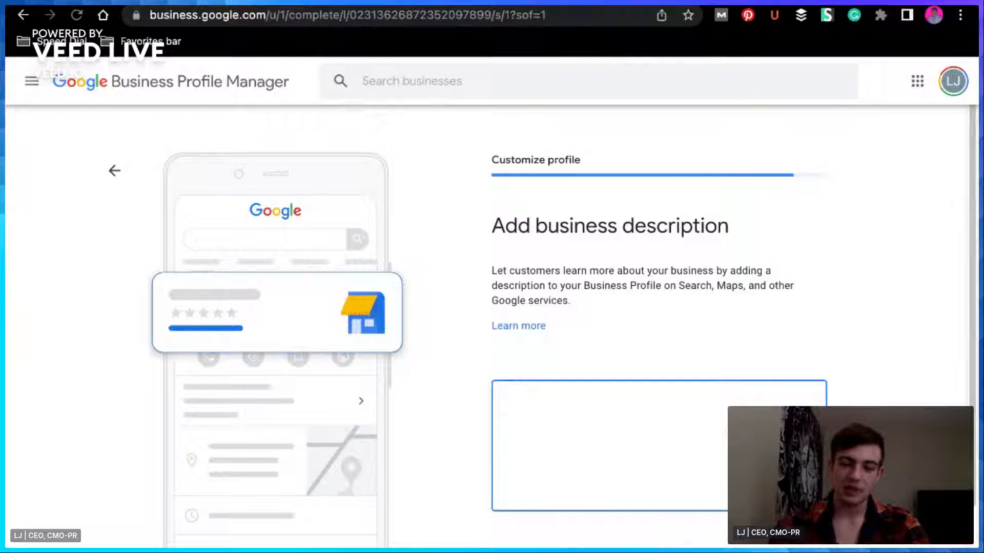
pyautogui.write('Impact')
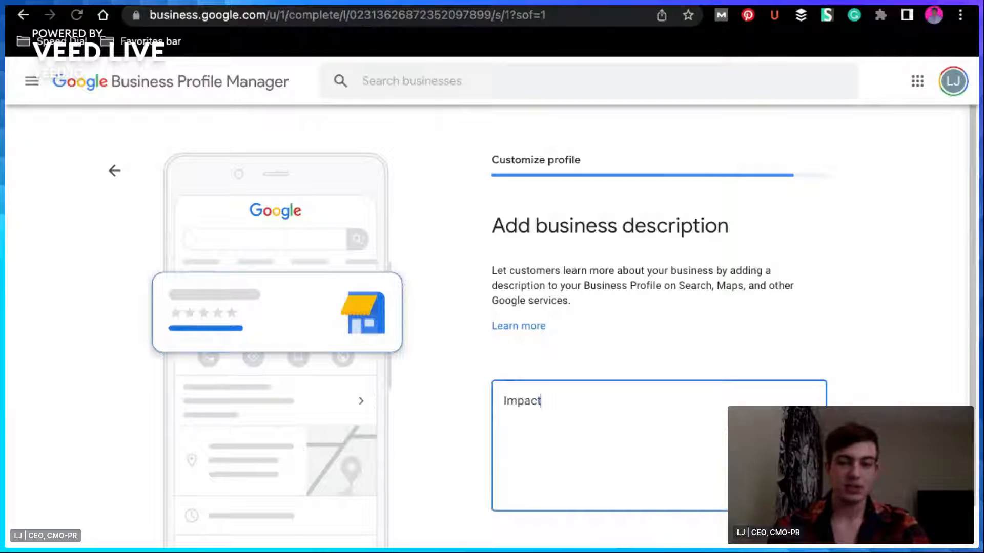
pyautogui.write('ful')
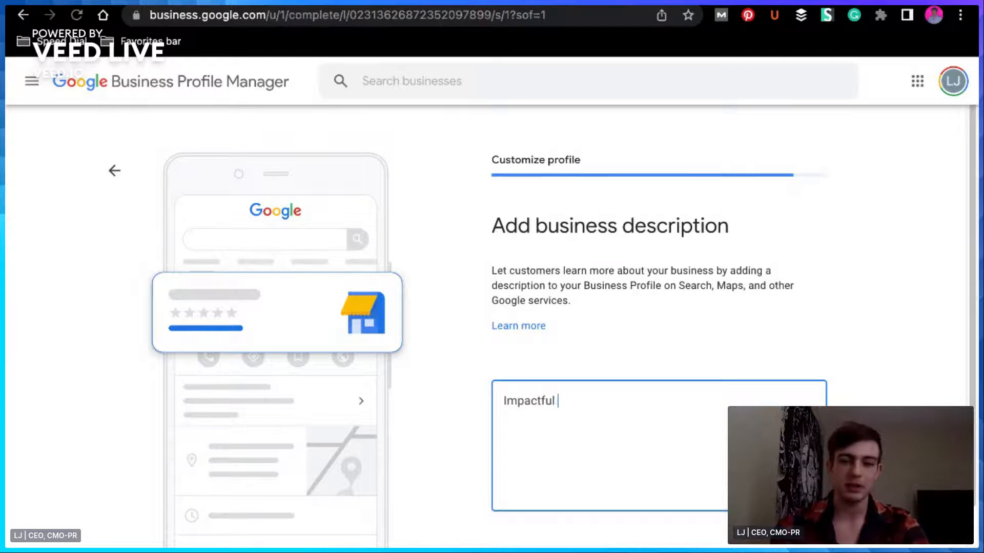
pyautogui.write(' millenn')
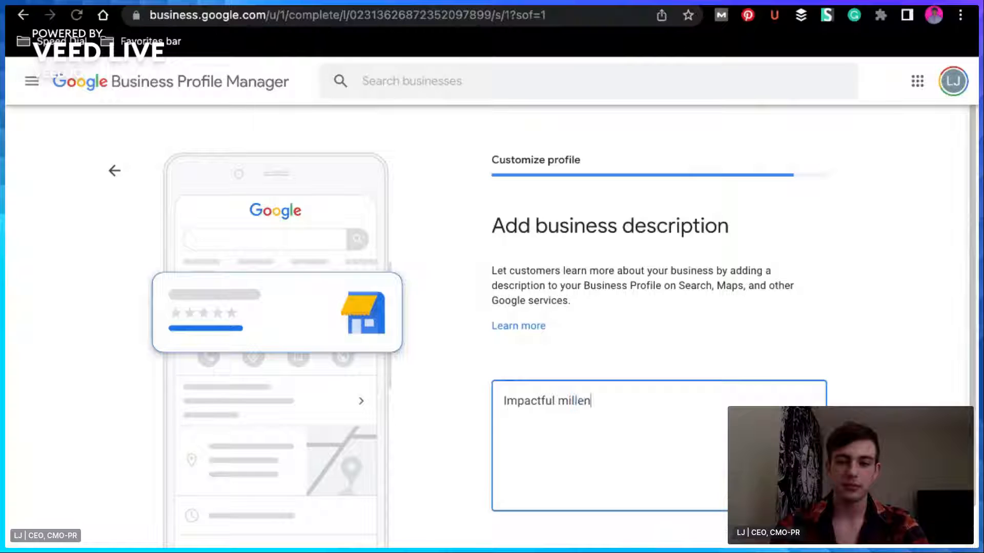
pyautogui.press('BackSpace')
pyautogui.write('ia')
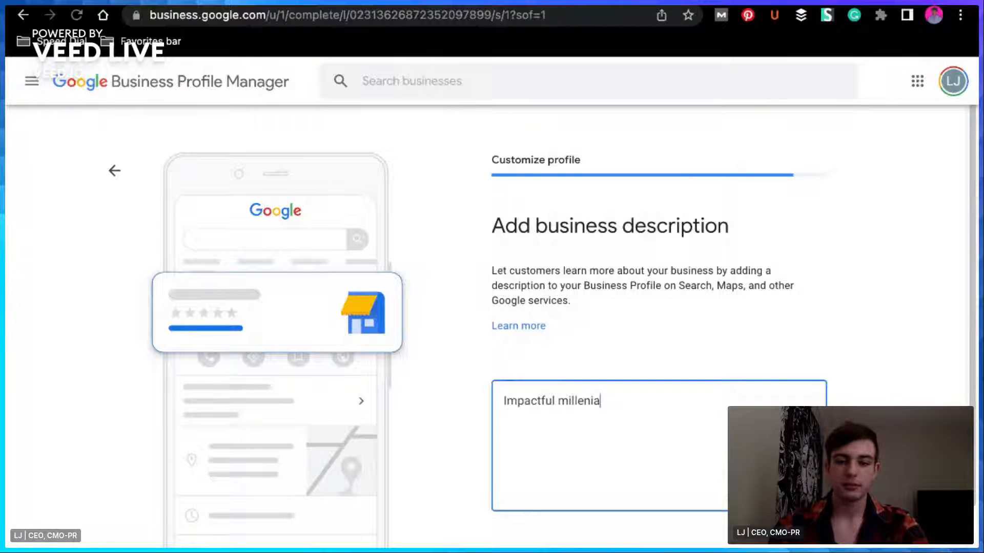
pyautogui.write('l and Gen-Z')
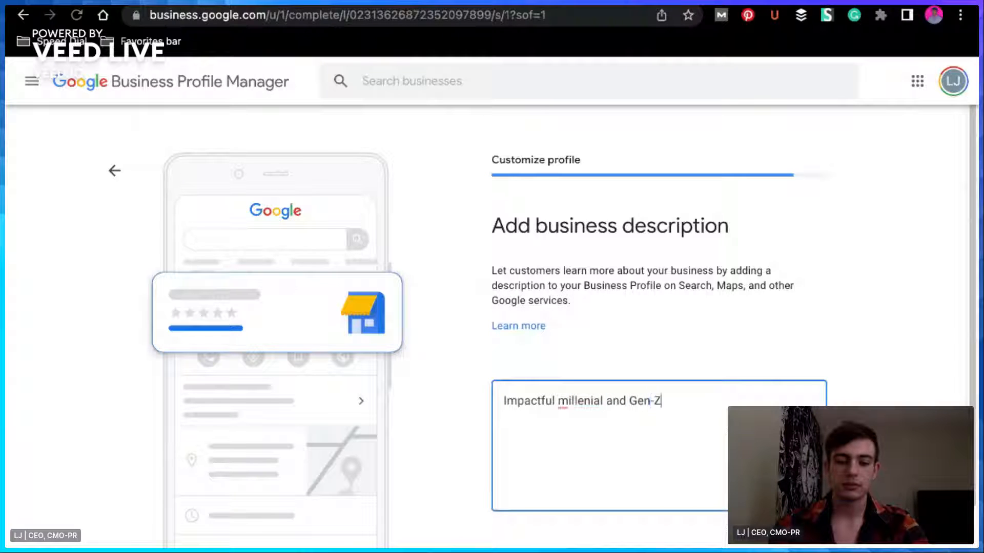
pyautogui.write(' marketing, PR')
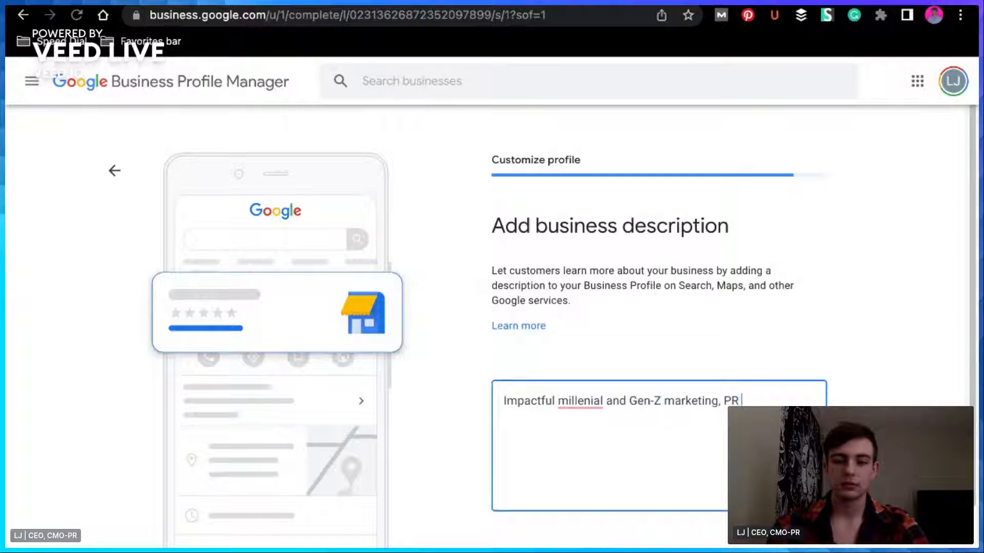
pyautogui.write(' and SEO campaigns')
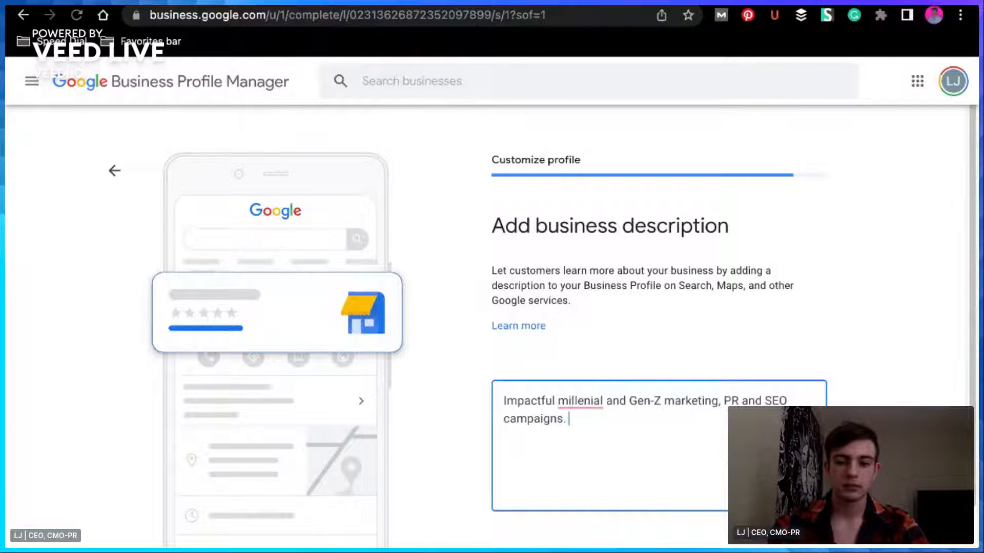
pyautogui.write('. Ma')
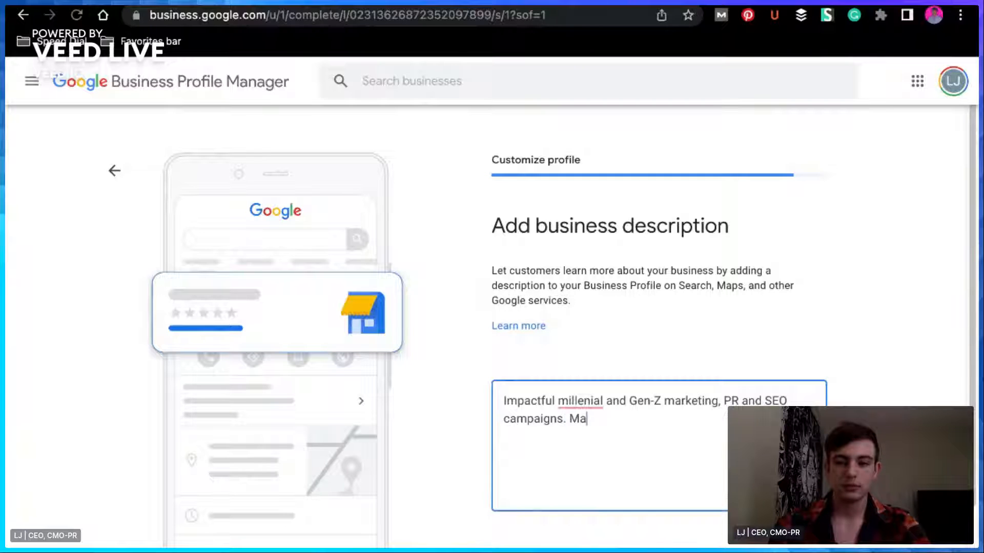
pyautogui.write('rketing consultin')
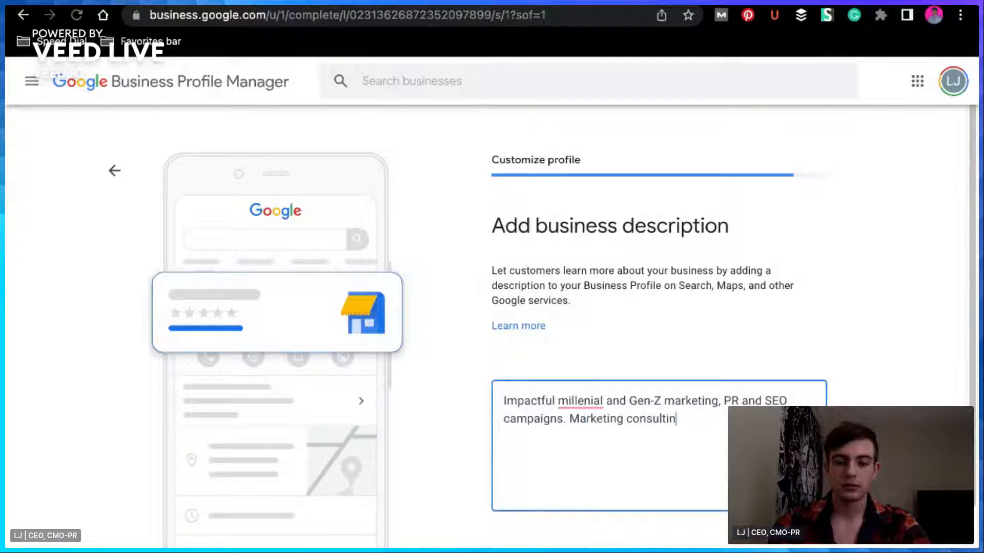
pyautogui.write('g for ')
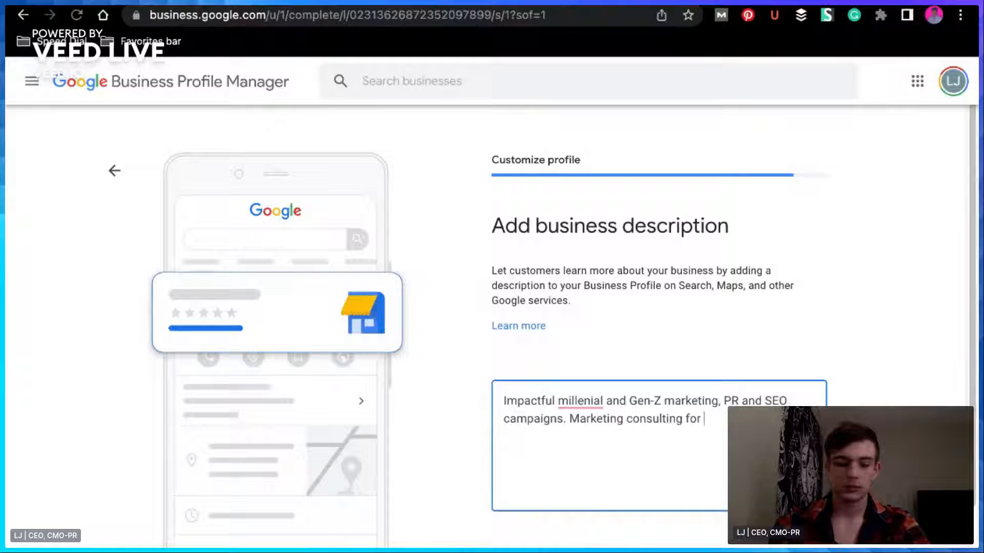
pyautogui.write('busi ')
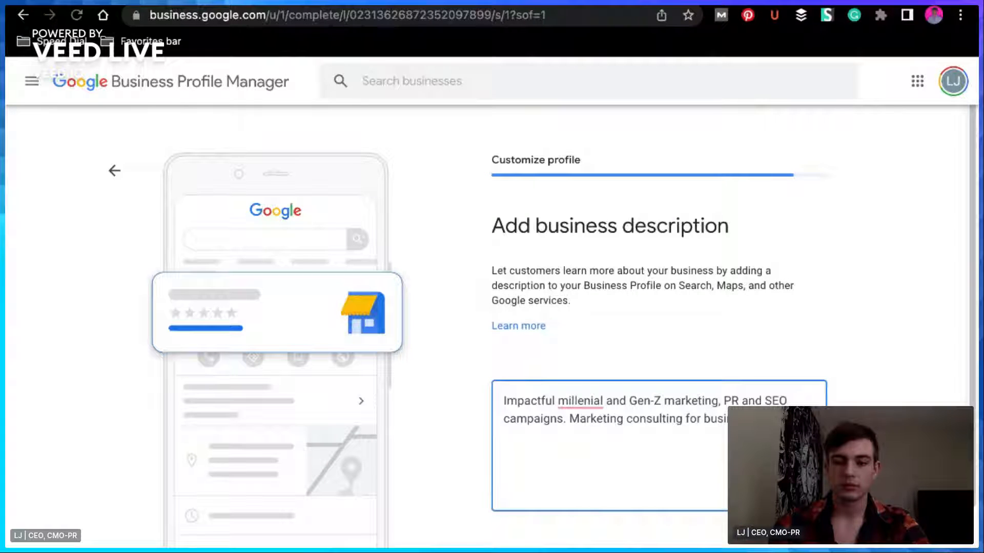
pyautogui.write('to grow')
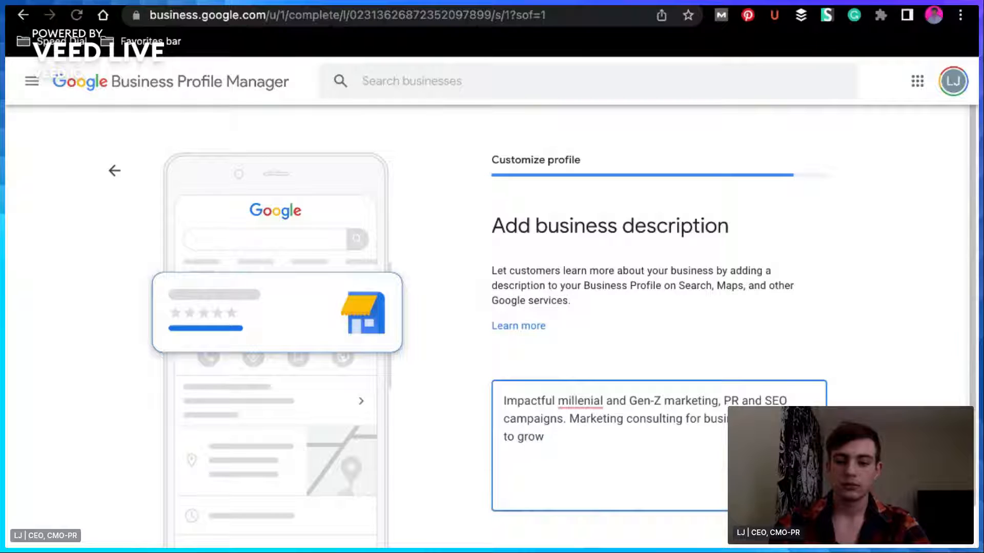
pyautogui.write('... op die out')
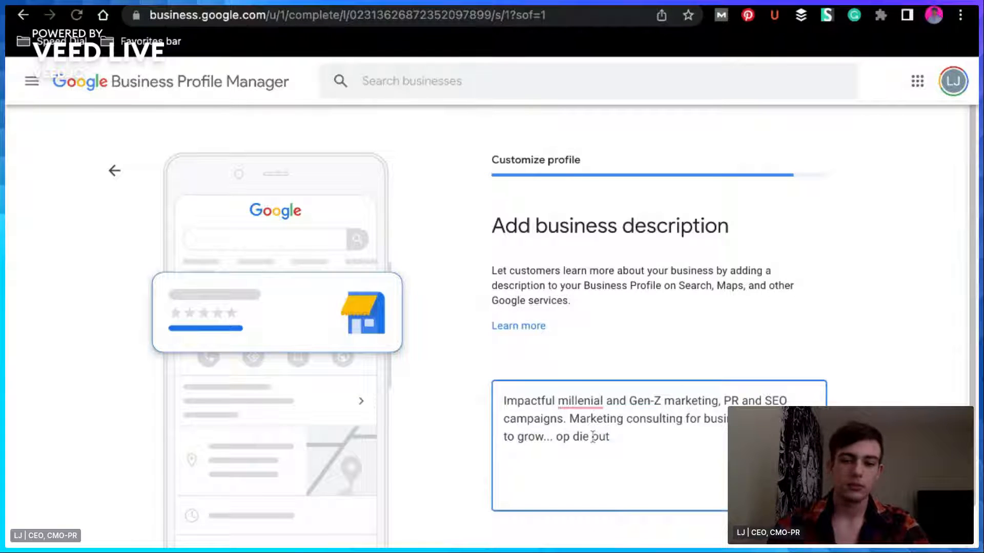
# Correct "op" to "or" in the description's second sentence and end that sentence with a period.
pyautogui.click(567, 435)
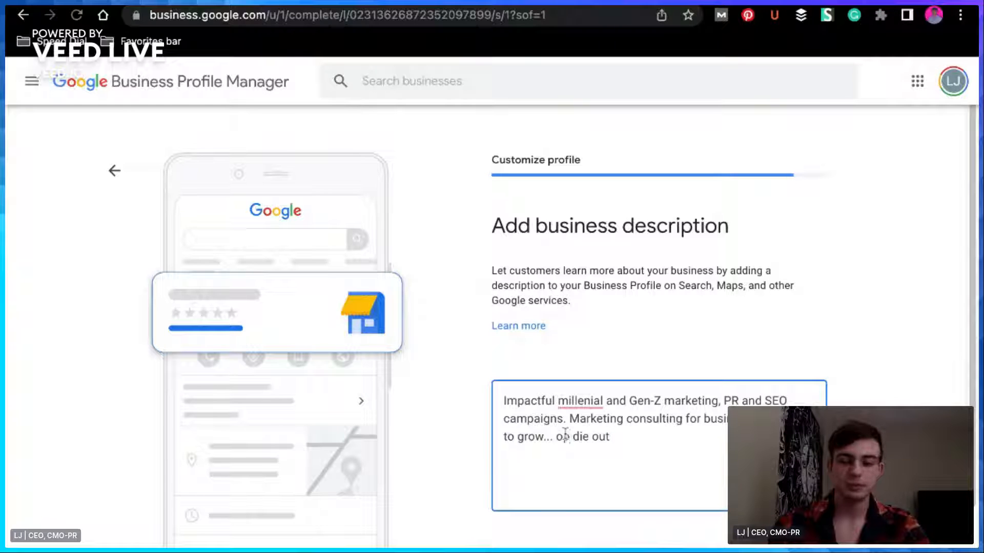
pyautogui.press('BackSpace')
pyautogui.write('r.')
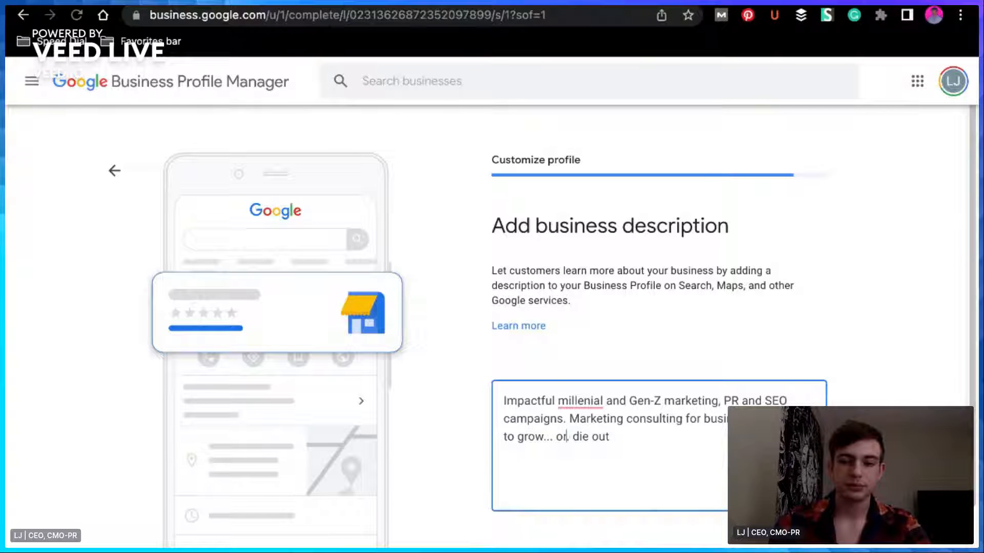
pyautogui.press('BackSpace')
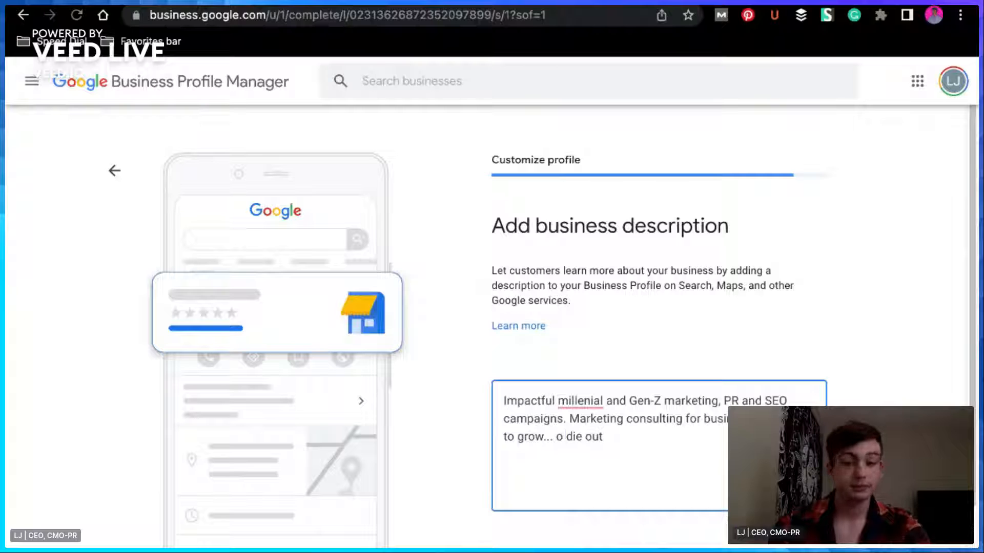
pyautogui.write('r')
pyautogui.press('Right')
pyautogui.press('Right')
pyautogui.press('Right')
pyautogui.press('Right')
pyautogui.press('Right')
pyautogui.press('Right')
pyautogui.press('Right')
pyautogui.press('Right')
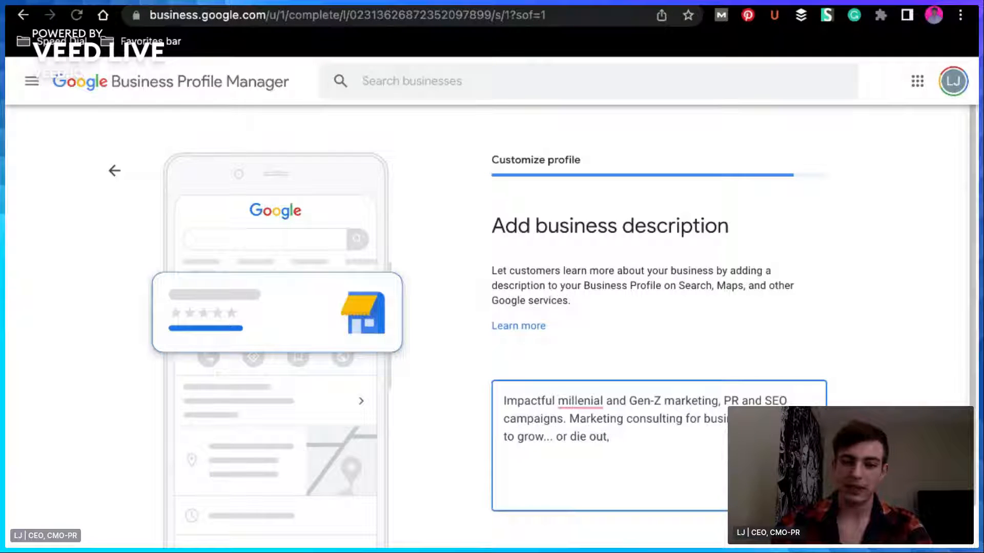
pyautogui.press('BackSpace')
pyautogui.write('.')
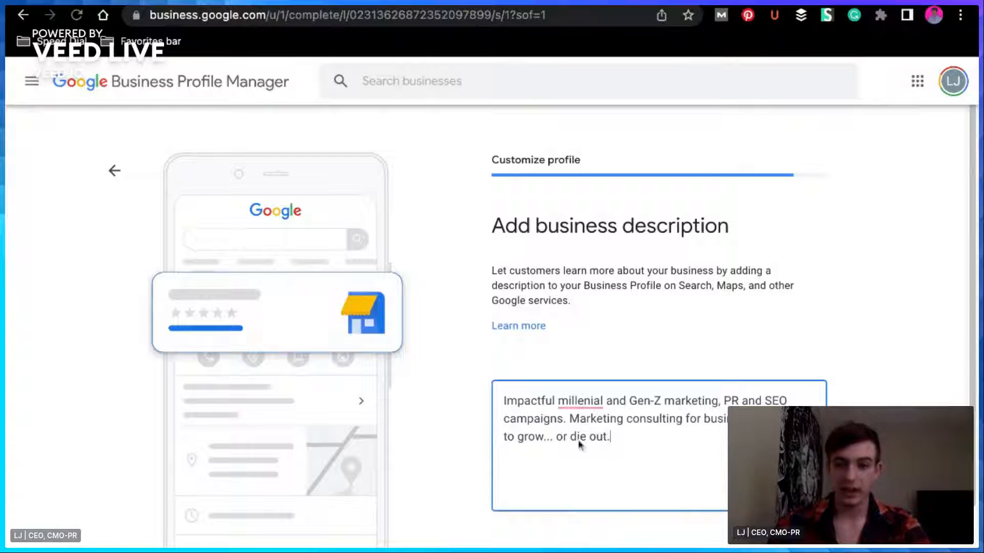
# Correct the misspelled word in the description to "millennial" and start a new paragraph after a blank line.
pyautogui.click(581, 401)
pyautogui.click(587, 428)
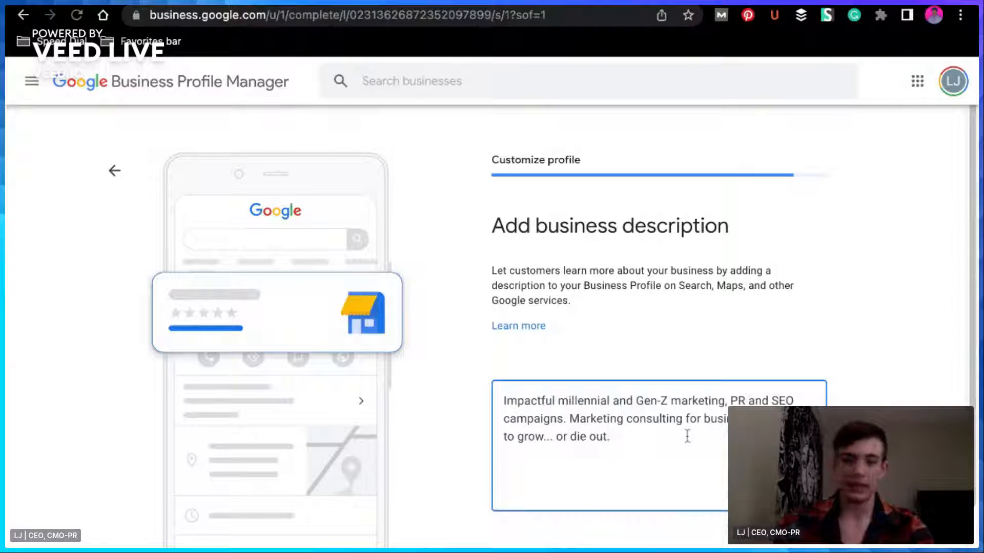
pyautogui.press('Return')
pyautogui.press('Return')
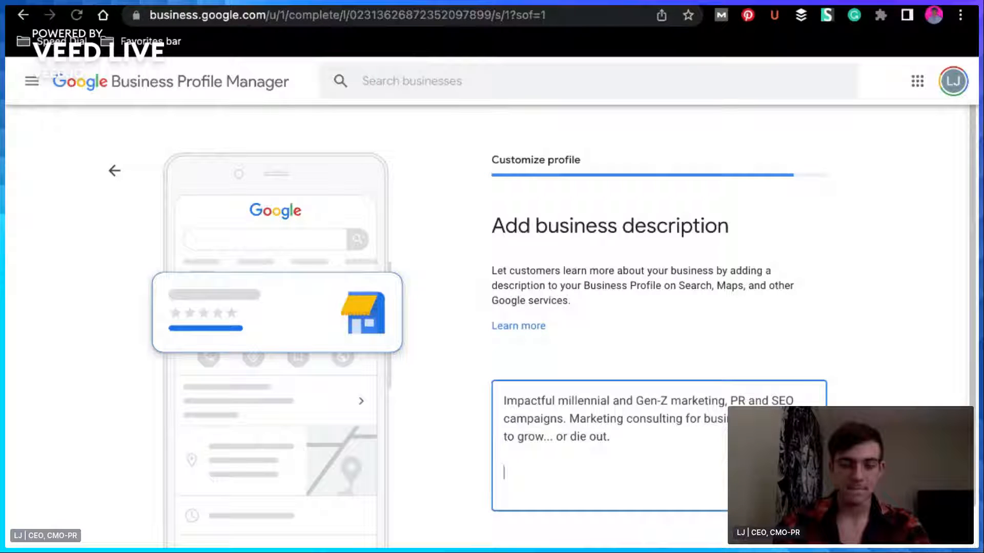
# Begin the description's second paragraph with "My team and I offer reliable marketing," and continue the list of services with SEO.
pyautogui.write('My te')
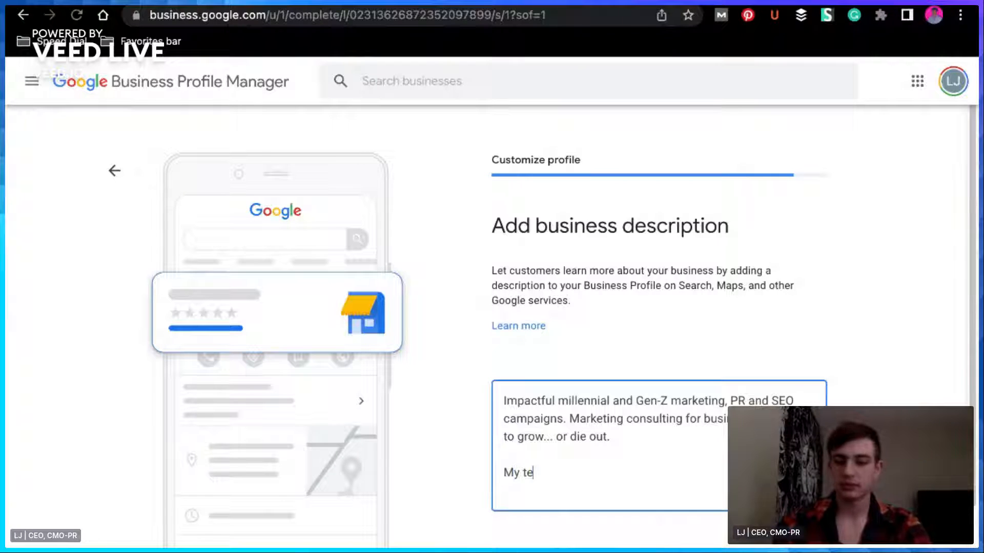
pyautogui.write('am and I offer r')
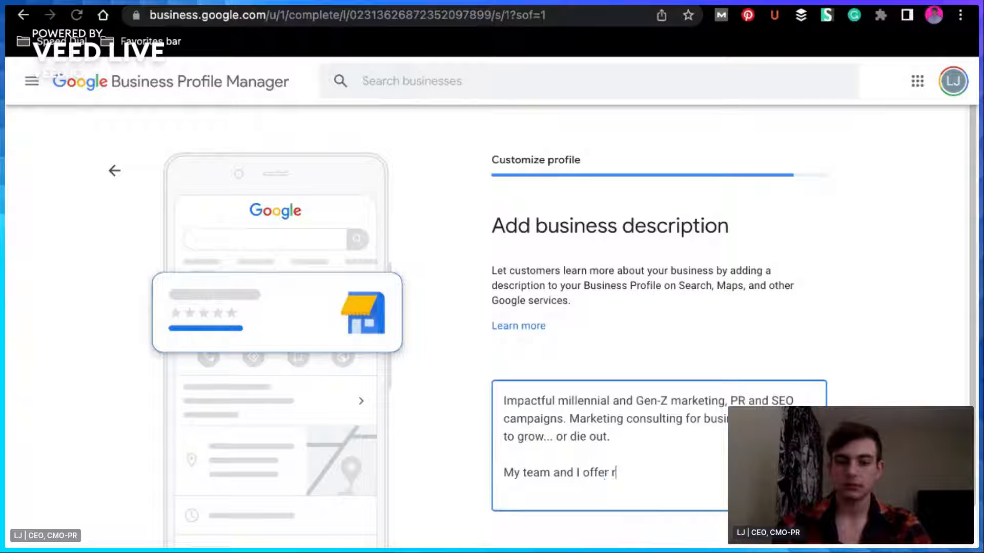
pyautogui.write('eliable')
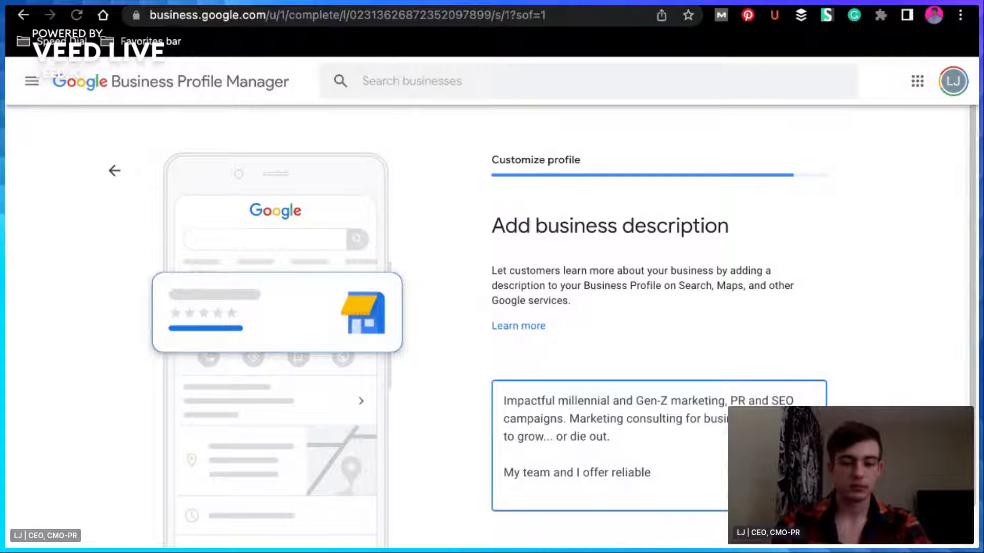
pyautogui.write(' market')
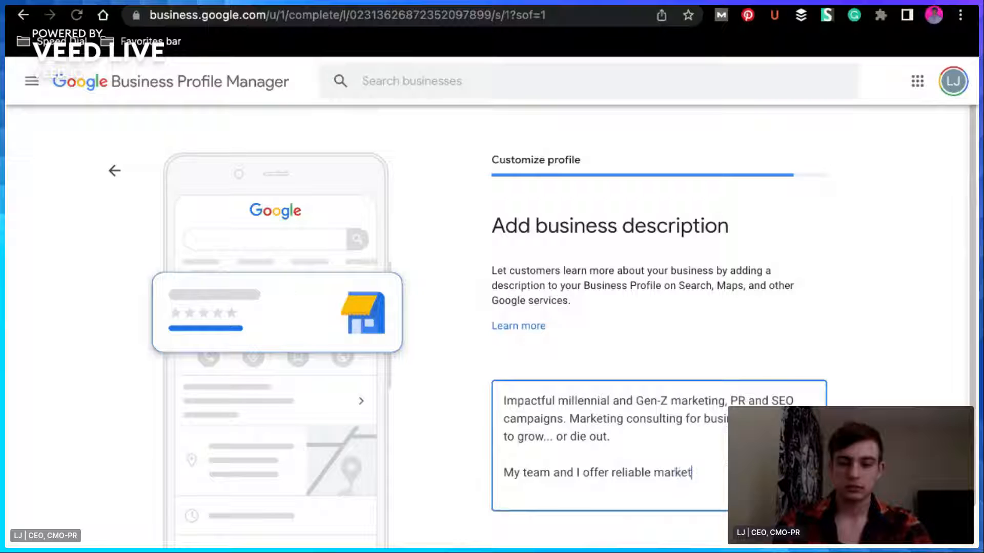
pyautogui.write('ing, s')
pyautogui.press('BackSpace')
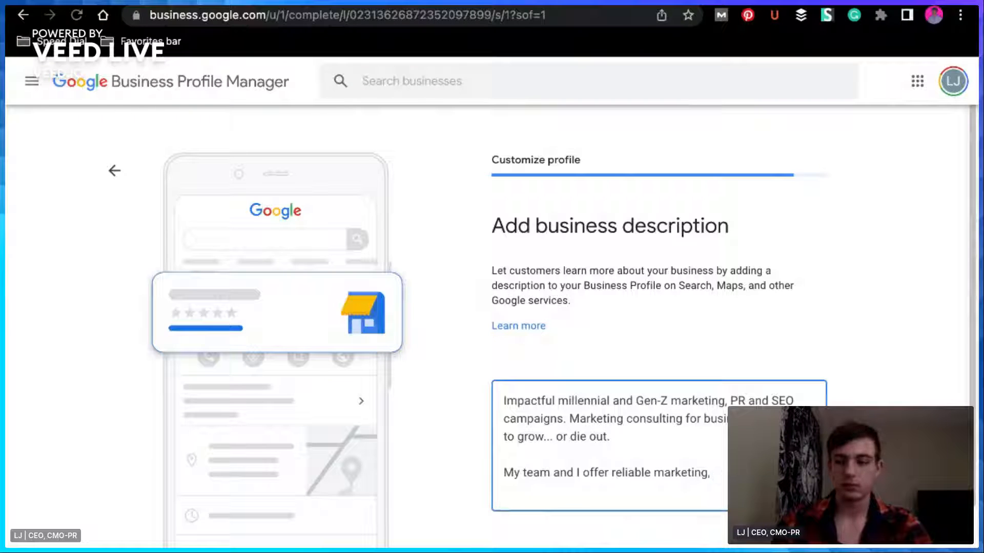
pyautogui.write('SE ')
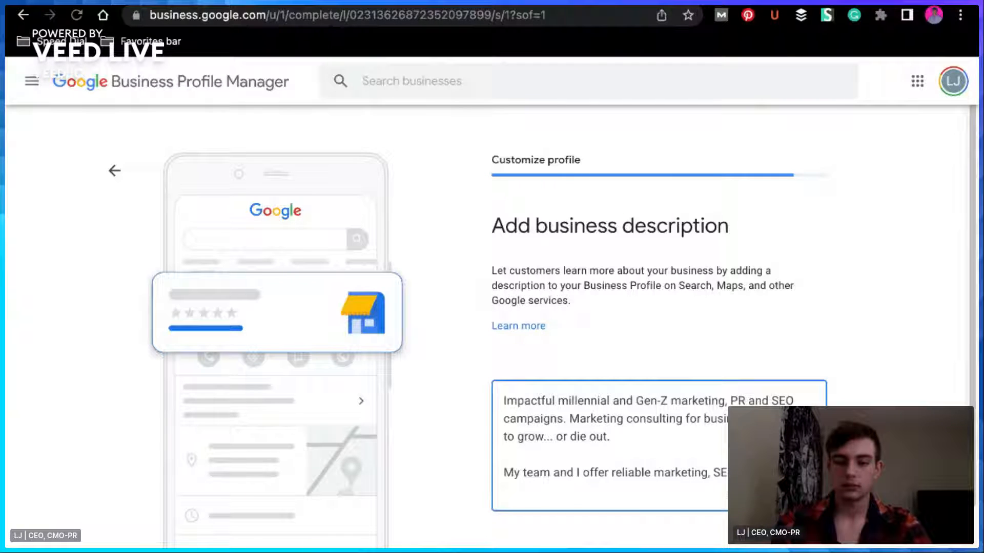
pyautogui.write('camapgi')
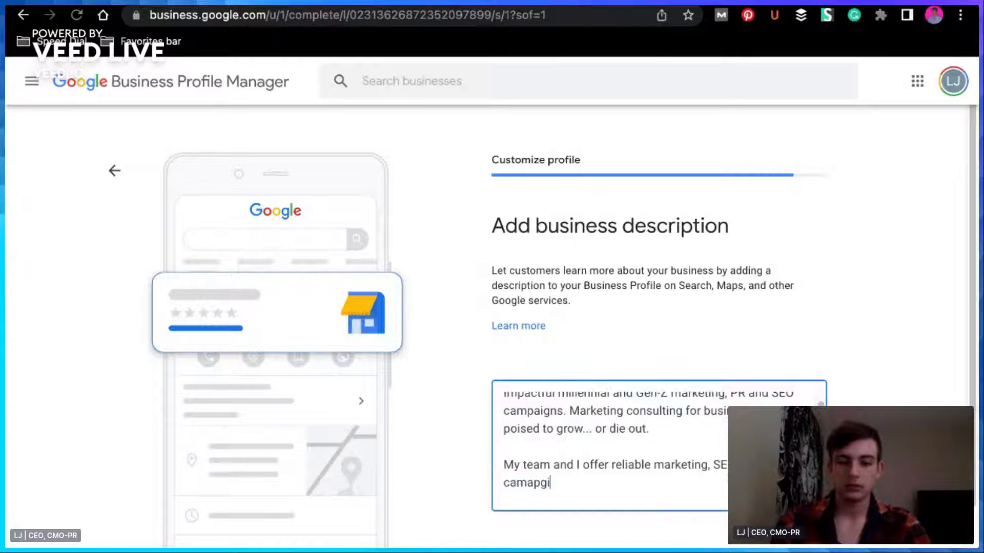
# Complete the second paragraph's sentence with "camapigns at a competitive rates.".
pyautogui.press('BackSpace')
pyautogui.write('igns ')
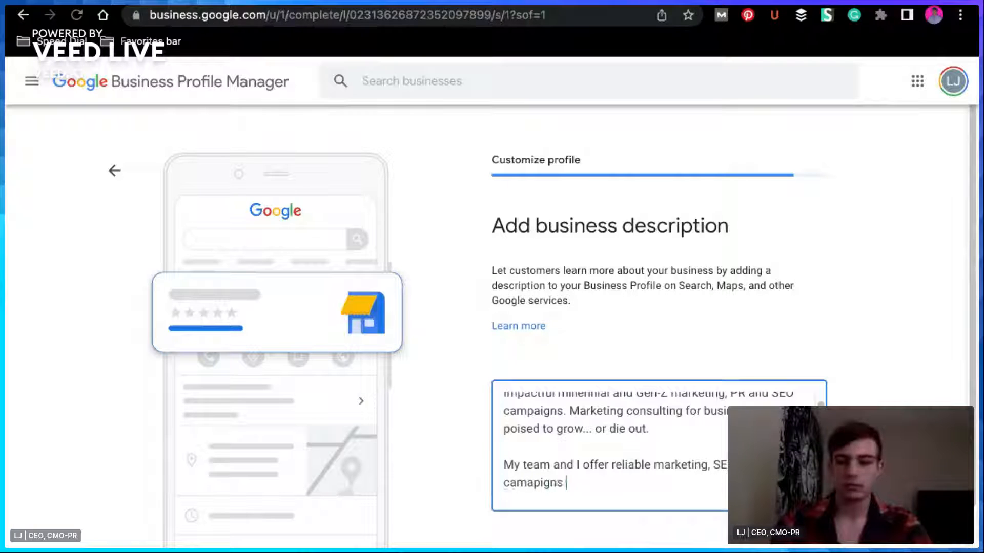
pyautogui.write('at a ')
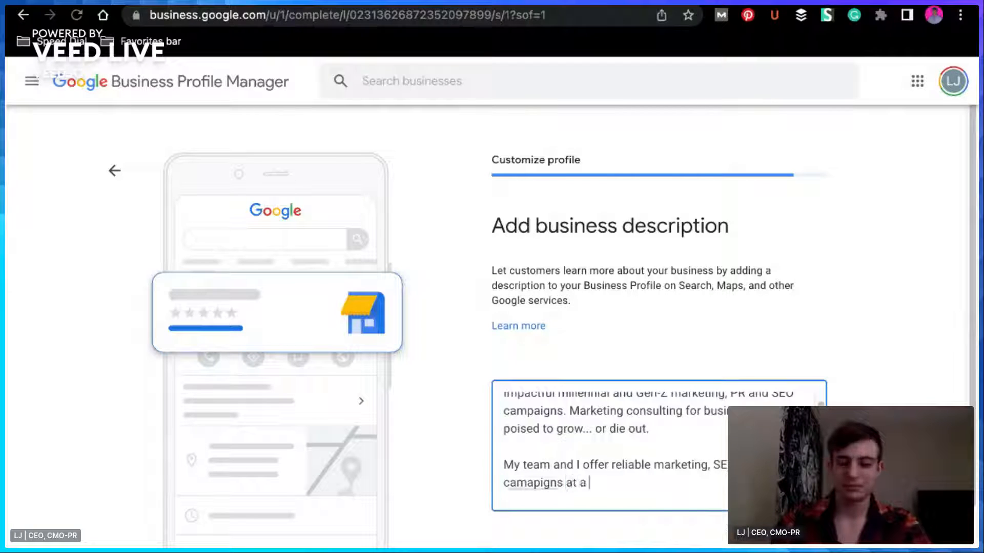
pyautogui.write('competit')
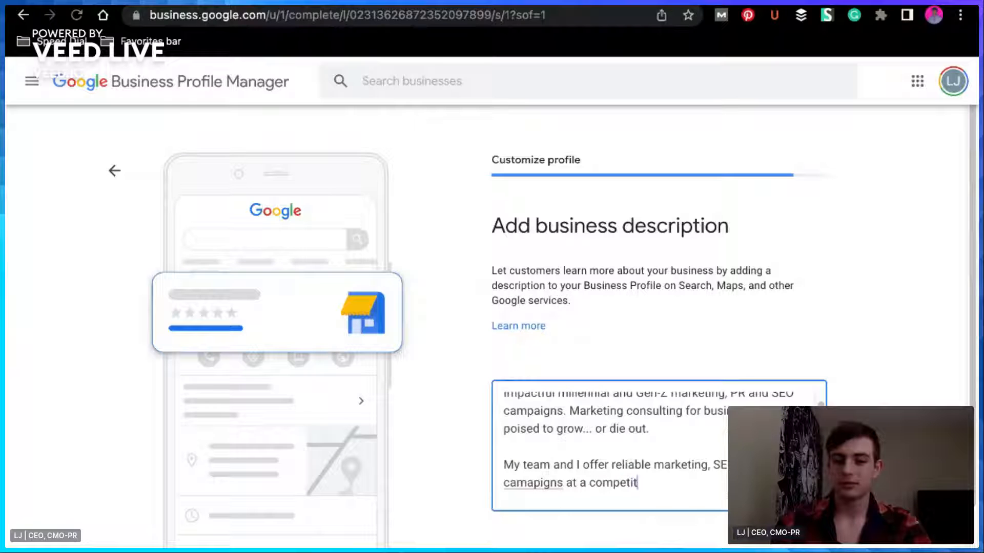
pyautogui.write('ive rat')
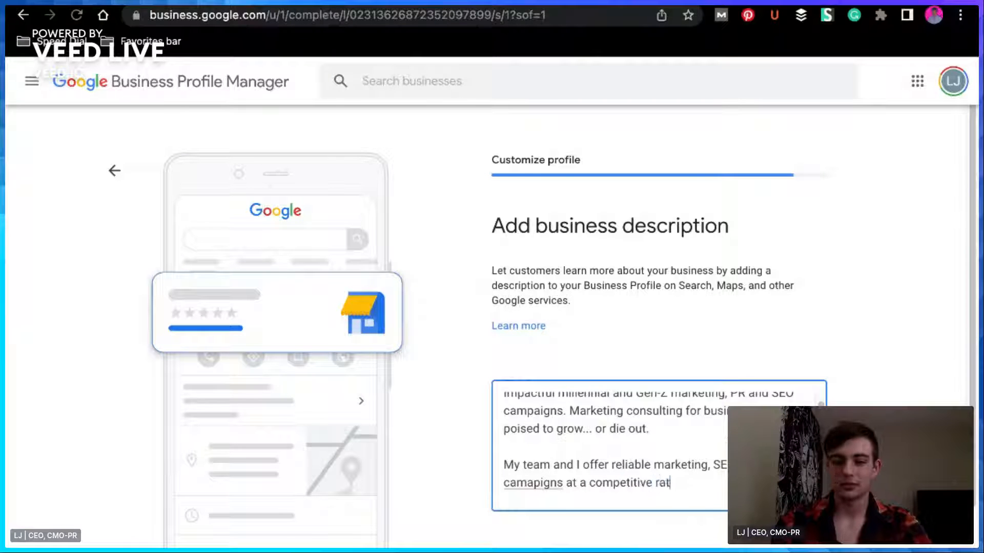
pyautogui.press('BackSpace')
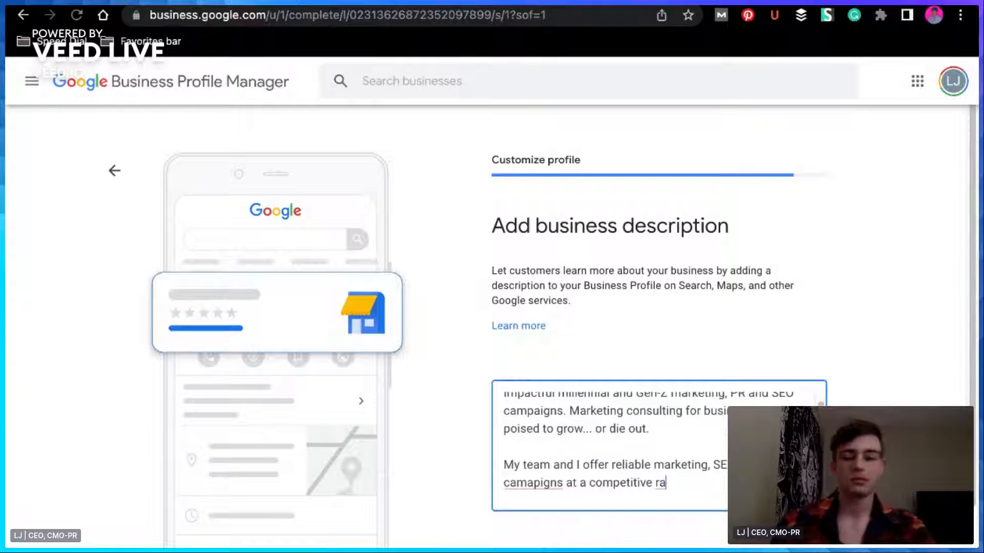
pyautogui.press('BackSpace')
pyautogui.press('BackSpace')
pyautogui.write('rat')
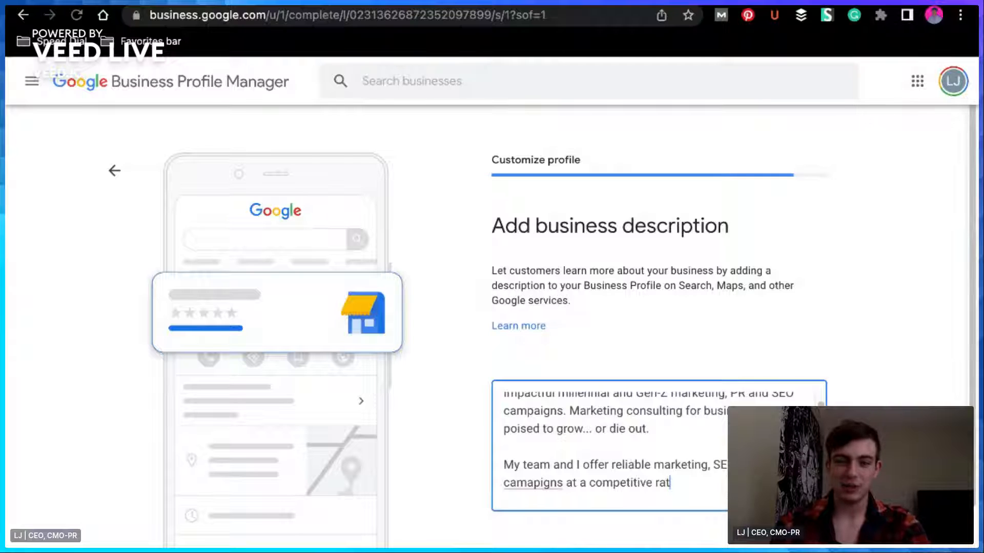
pyautogui.write('es.')
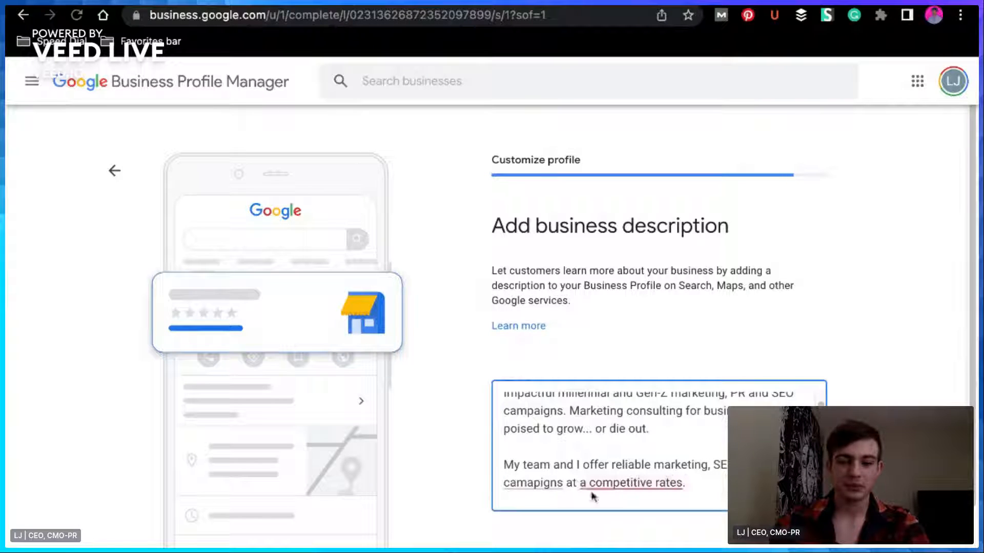
# Apply the suggested corrections so the second paragraph ends with "campaigns at competitive rates.".
pyautogui.moveTo(591, 490)
pyautogui.click(610, 370)
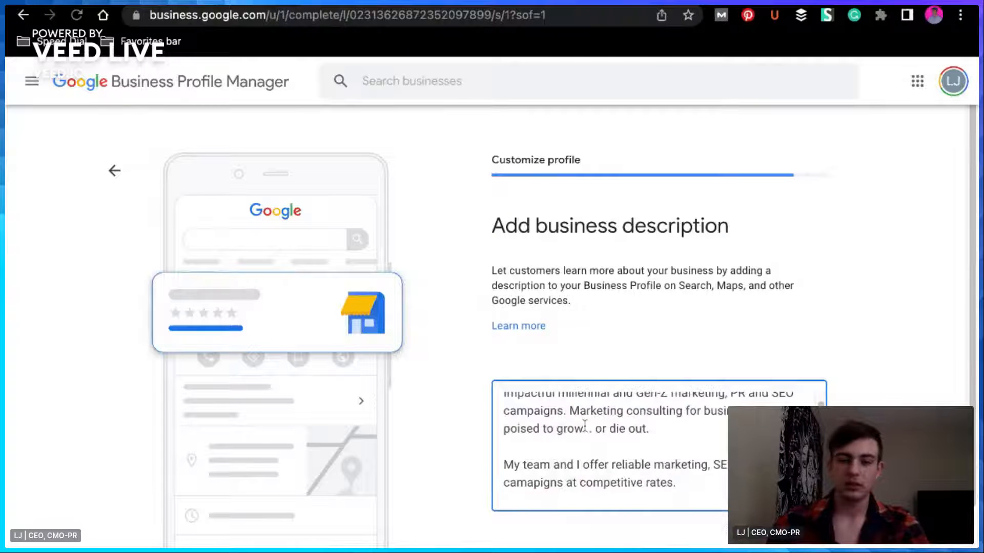
pyautogui.moveTo(522, 486)
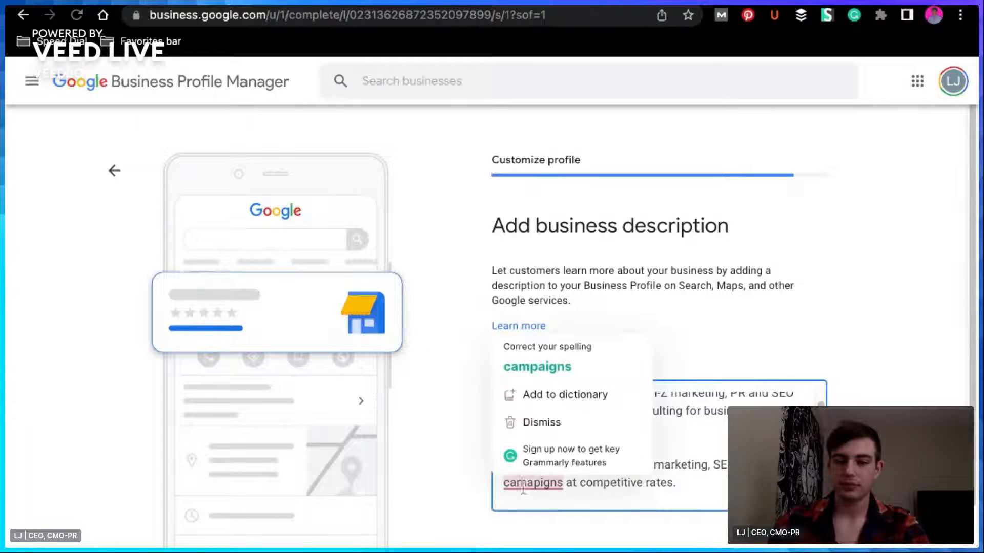
pyautogui.click(537, 367)
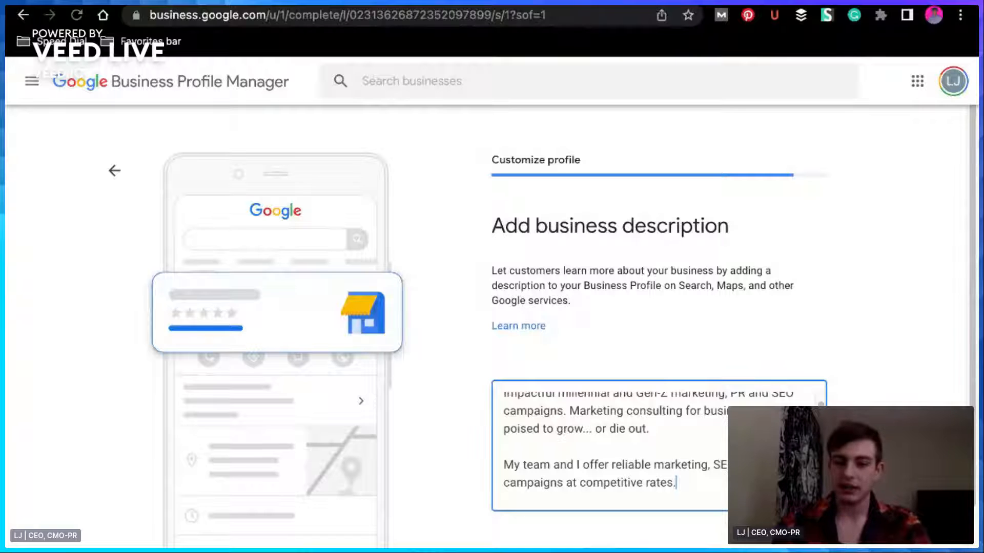
# Review the finished business description and continue to the step for adding photos of the business.
pyautogui.scroll(-1, 710, 463)
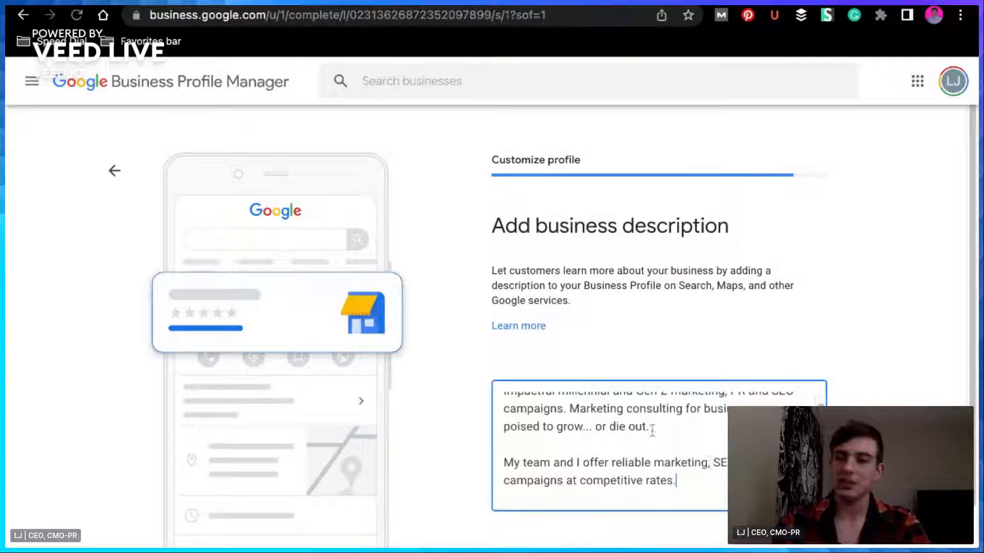
pyautogui.scroll(1, 650, 430)
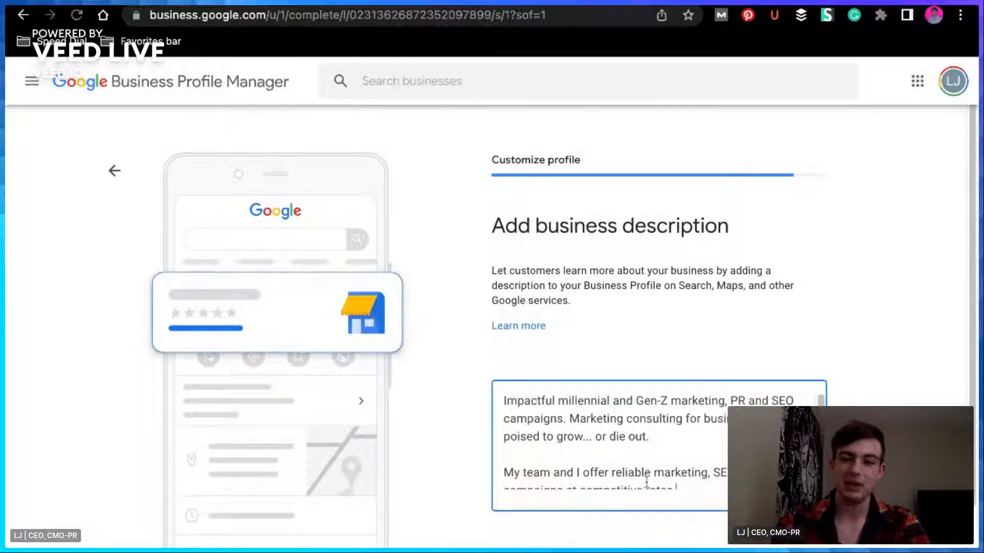
pyautogui.scroll(-1, 646, 481)
pyautogui.scroll(-1, 646, 482)
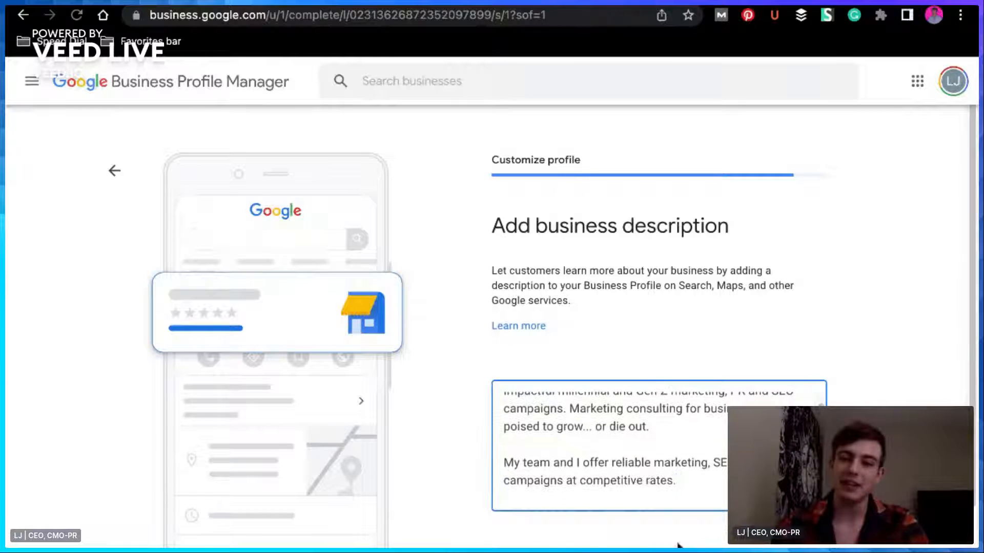
pyautogui.click(516, 551)
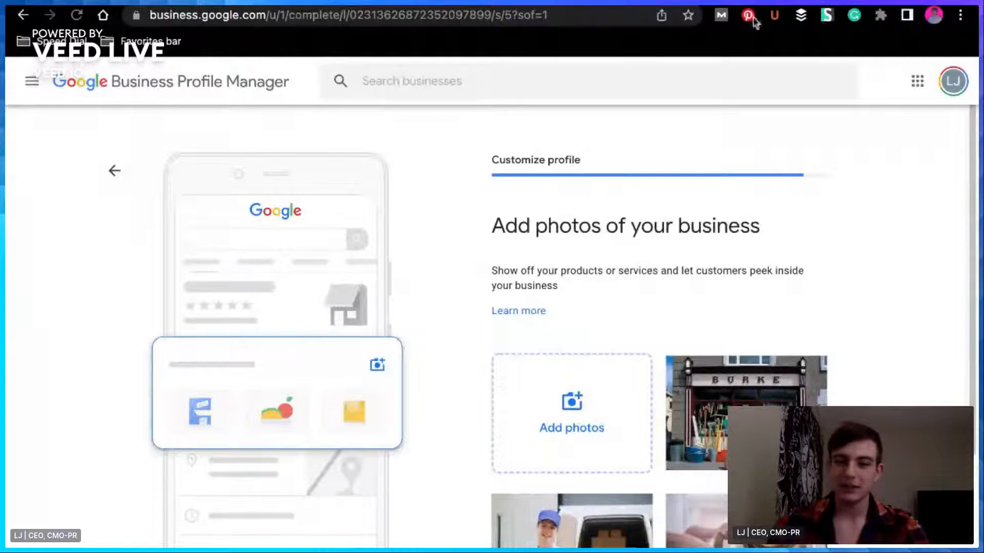
# Look over the options for adding business photos and open the related help article.
pyautogui.scroll(-2, 720, 215)
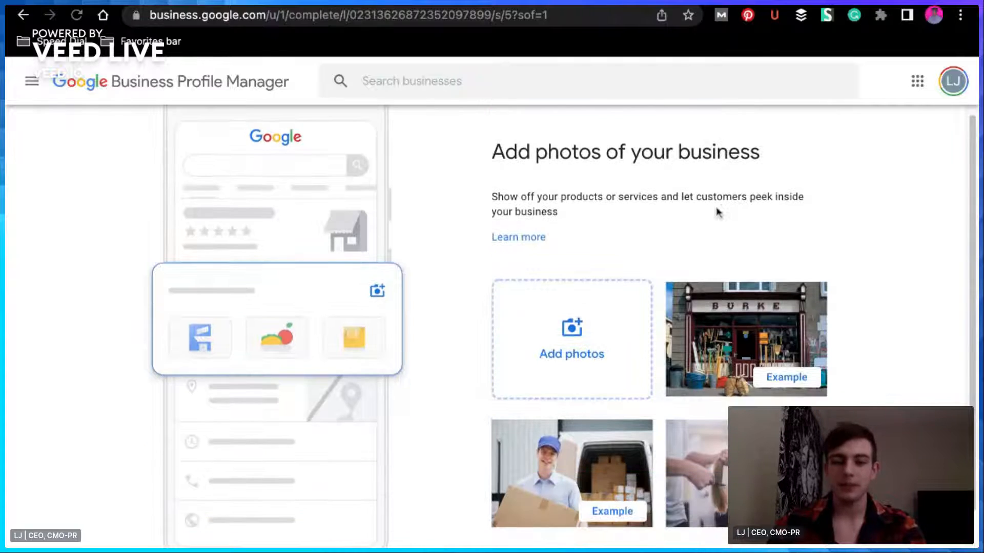
pyautogui.scroll(-1, 702, 187)
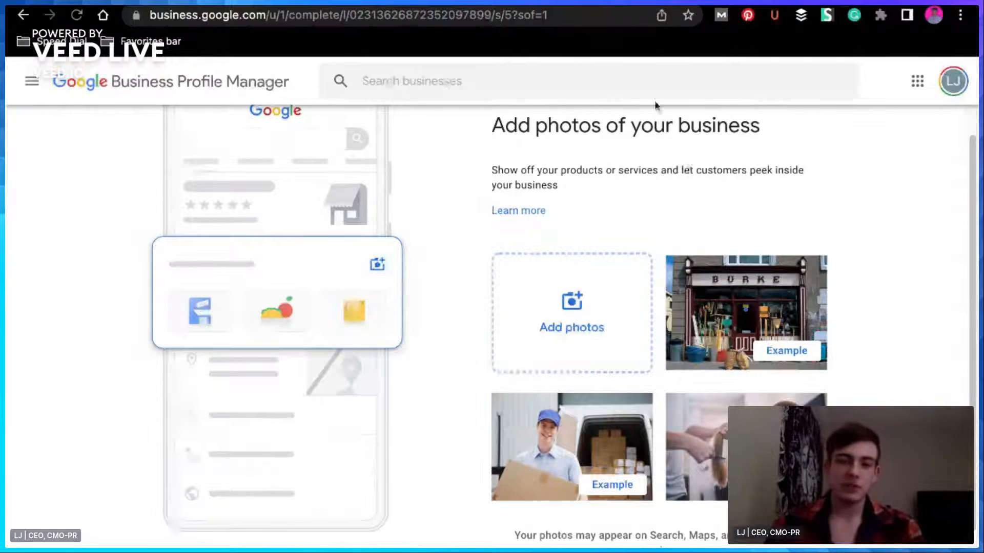
pyautogui.scroll(1, 644, 251)
pyautogui.scroll(2, 630, 275)
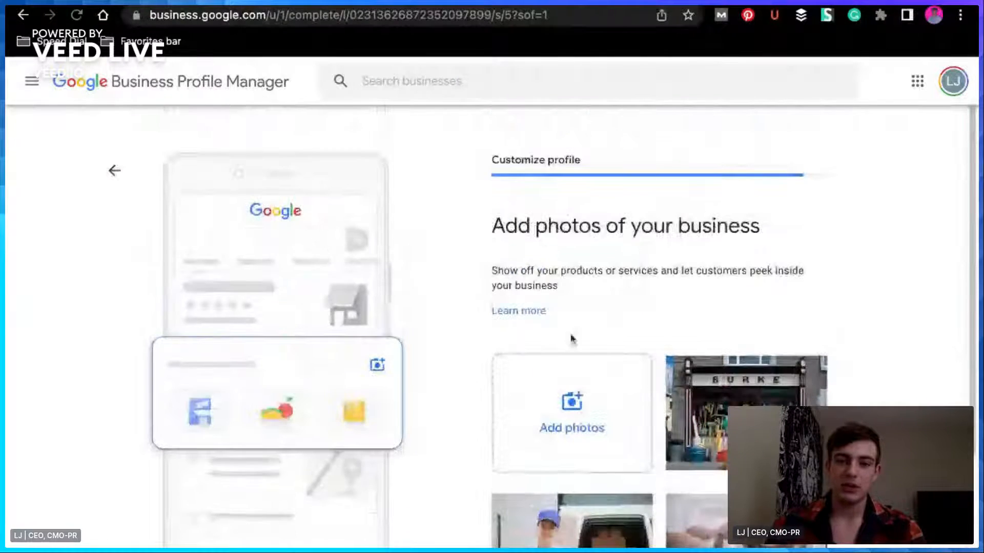
pyautogui.click(506, 311)
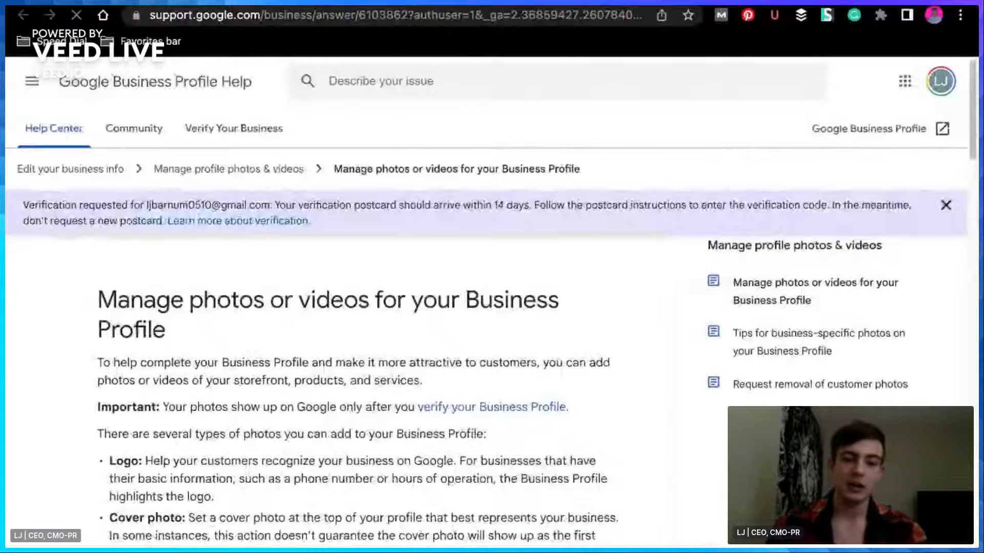
# Read the help article's sections on photo types, file requirements, and adding photos, a cover photo or a logo.
pyautogui.scroll(-2, 169, 492)
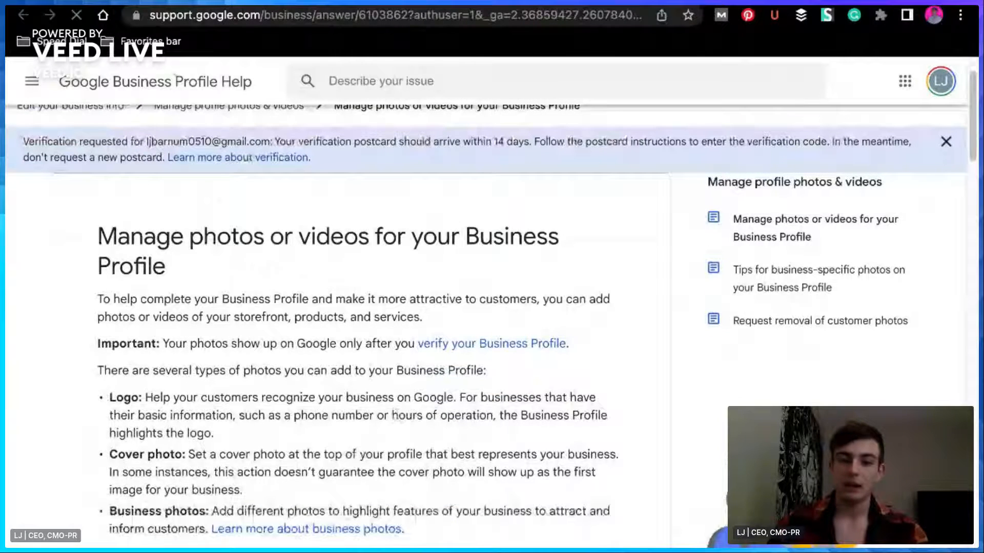
pyautogui.scroll(-1, 436, 515)
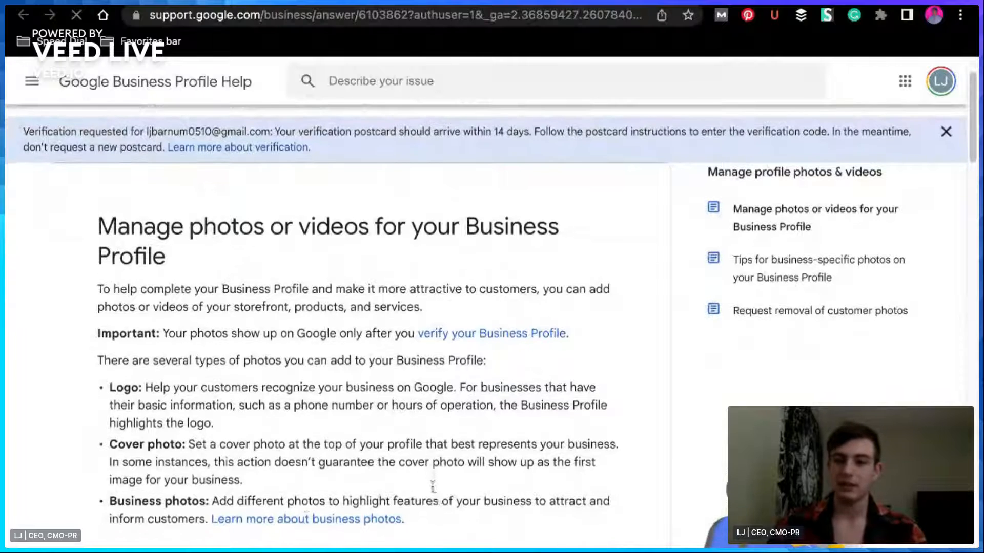
pyautogui.scroll(-2, 433, 486)
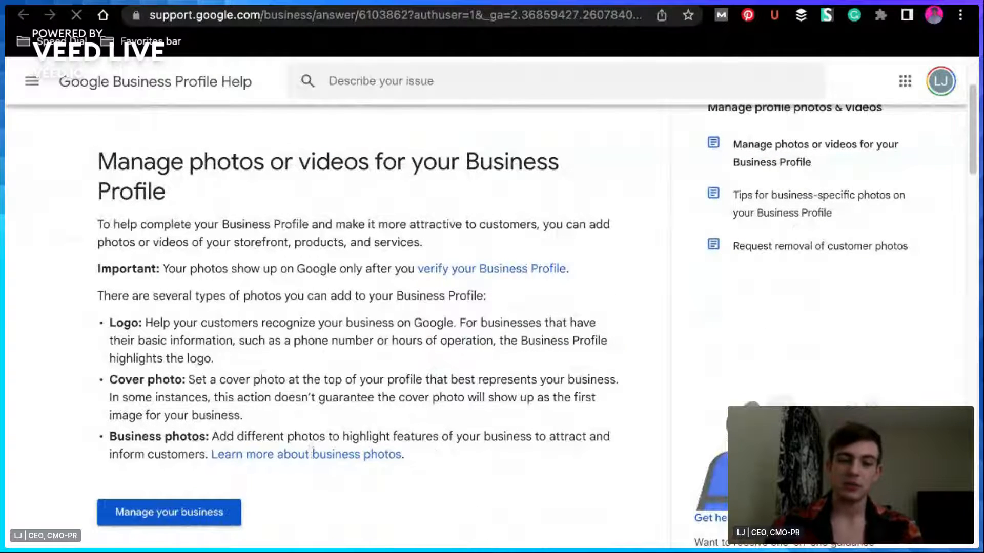
pyautogui.scroll(-1, 262, 343)
pyautogui.scroll(-3, 265, 337)
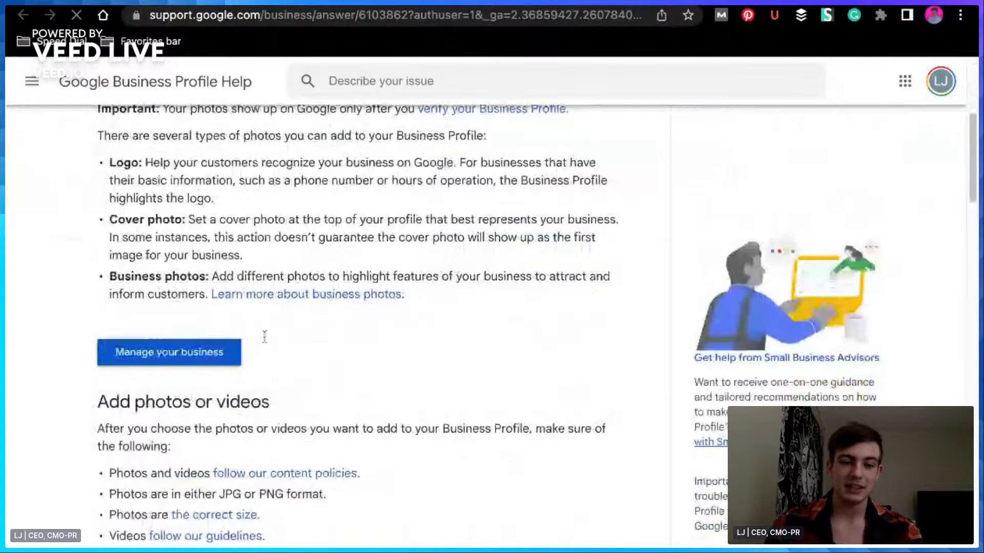
pyautogui.scroll(-4, 264, 336)
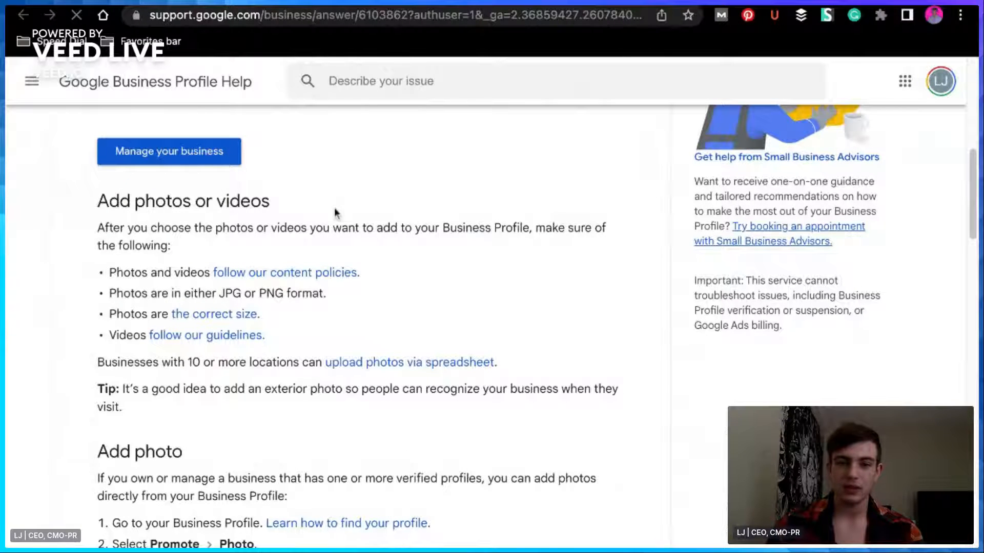
pyautogui.scroll(-2, 91, 382)
pyautogui.scroll(-1, 90, 381)
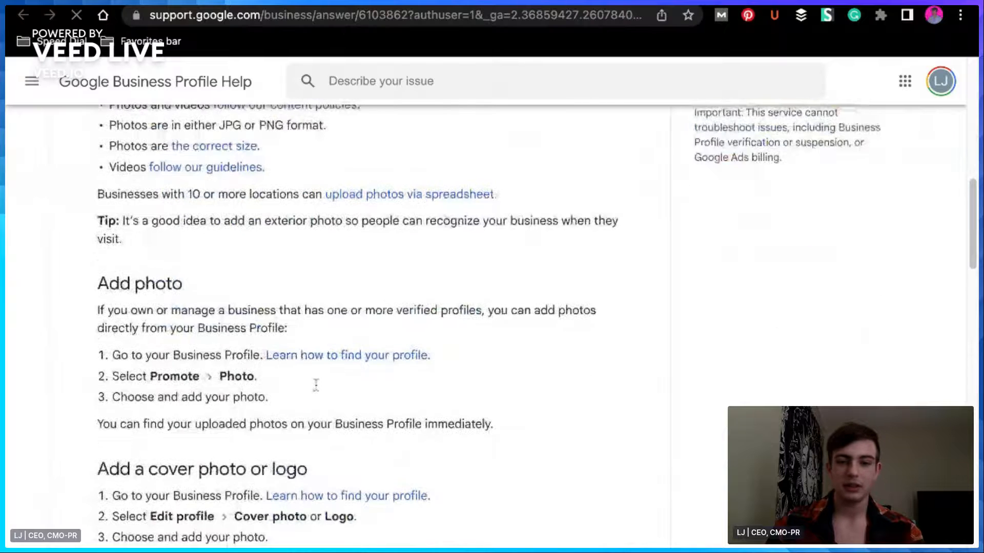
pyautogui.scroll(-2, 150, 387)
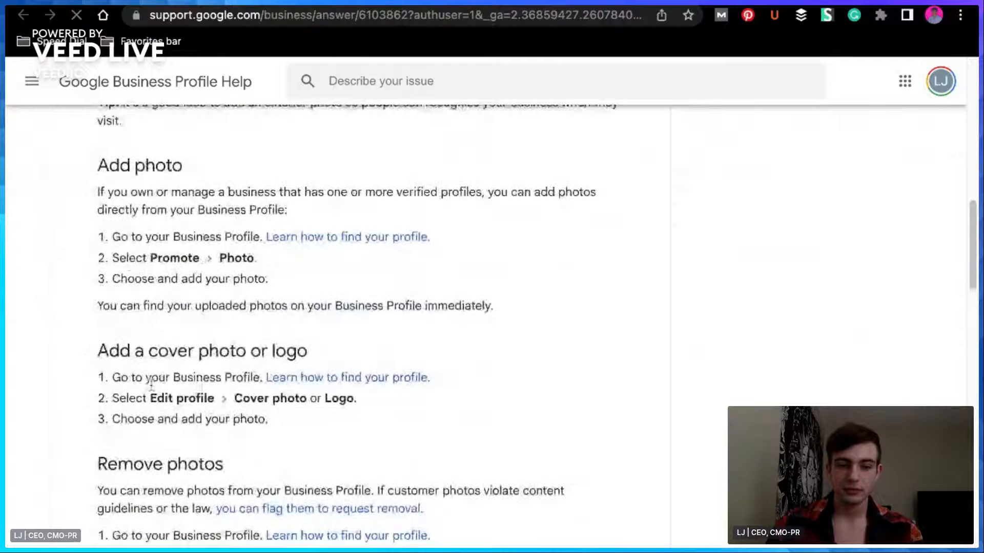
# Open the tips for business-specific photos and examine the table of photo types, minimum numbers and tips.
pyautogui.scroll(-1, 151, 385)
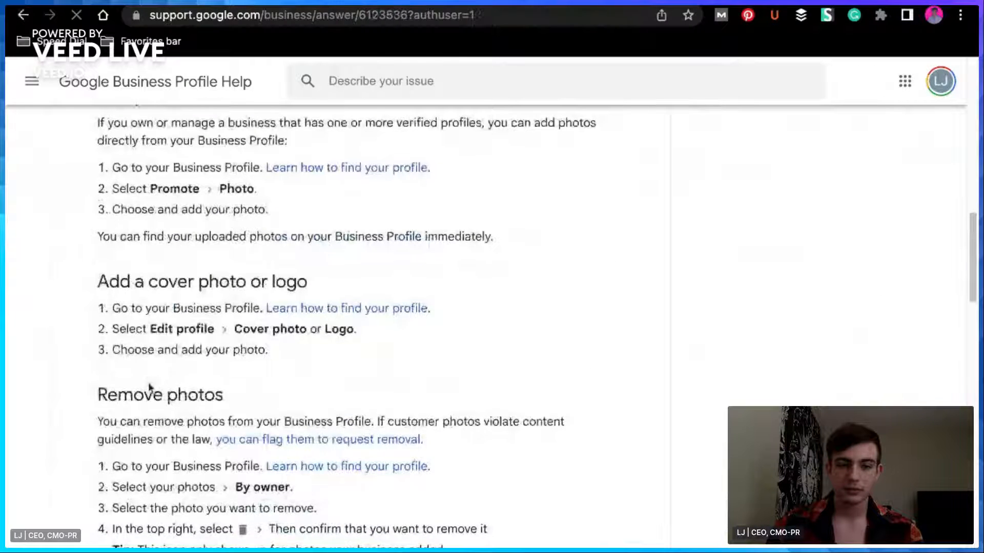
pyautogui.scroll(-4, 381, 318)
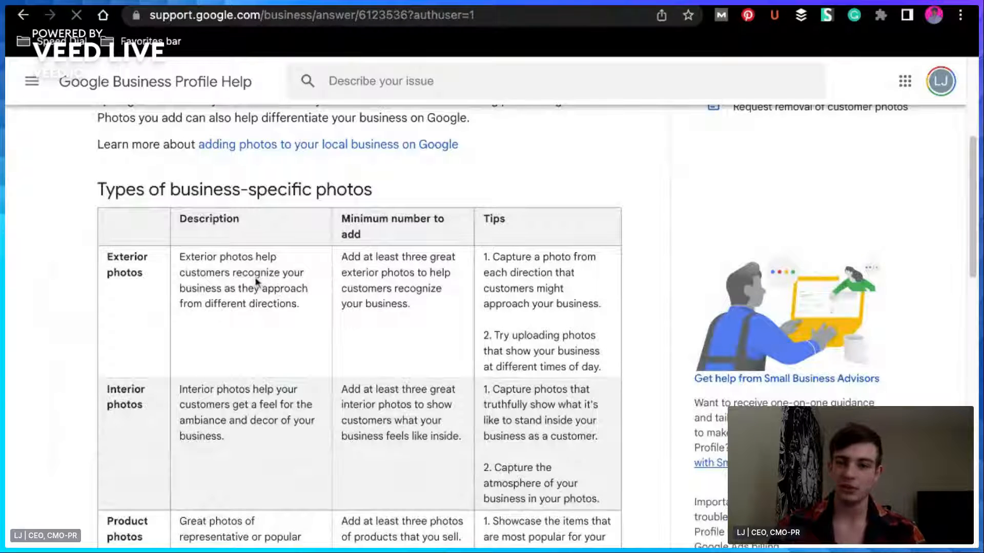
pyautogui.scroll(-1, 256, 287)
pyautogui.scroll(-1, 259, 297)
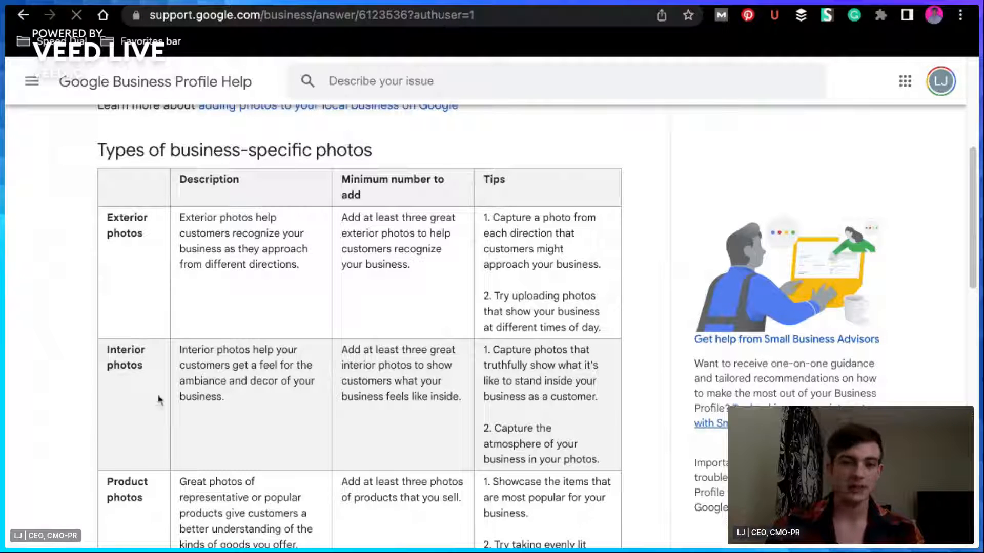
# Read the rest of the photo table, from exterior, interior and product photos through photos at work, common areas, rooms and team photos.
pyautogui.scroll(-1, 214, 389)
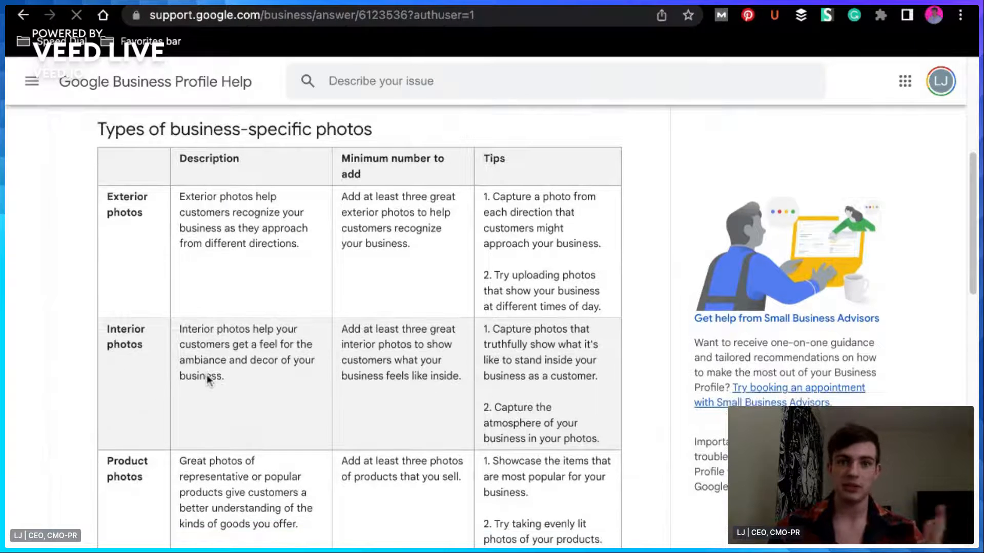
pyautogui.scroll(-3, 271, 381)
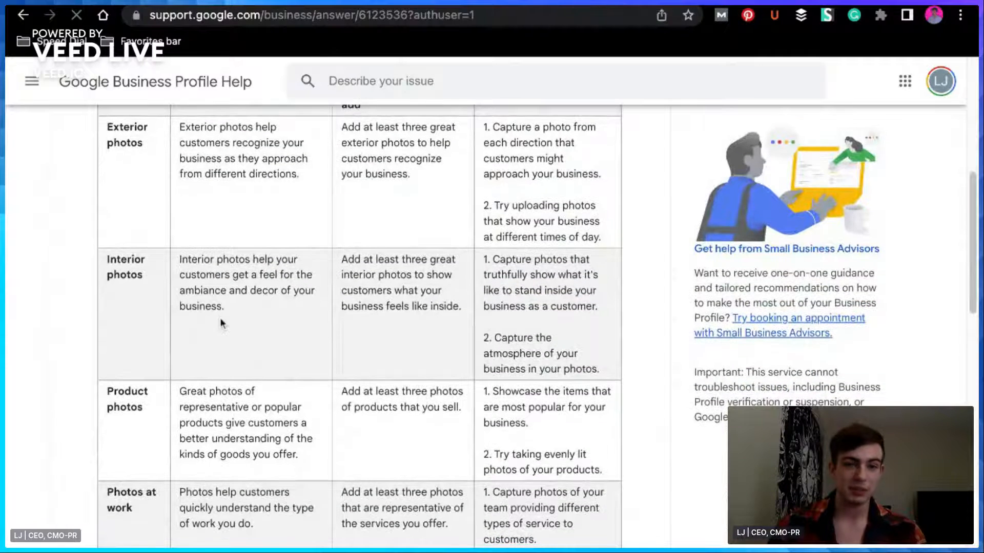
pyautogui.scroll(-1, 219, 320)
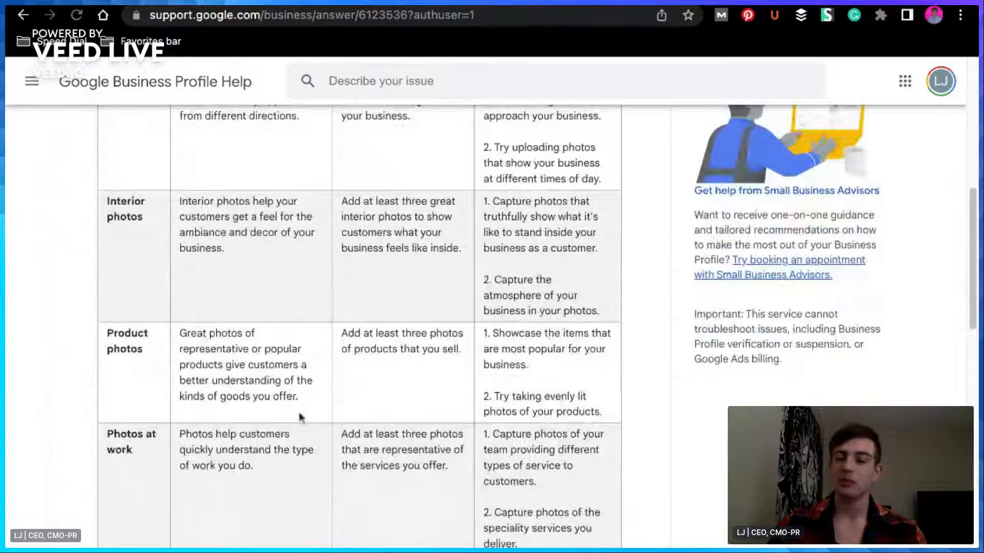
pyautogui.scroll(-1, 300, 414)
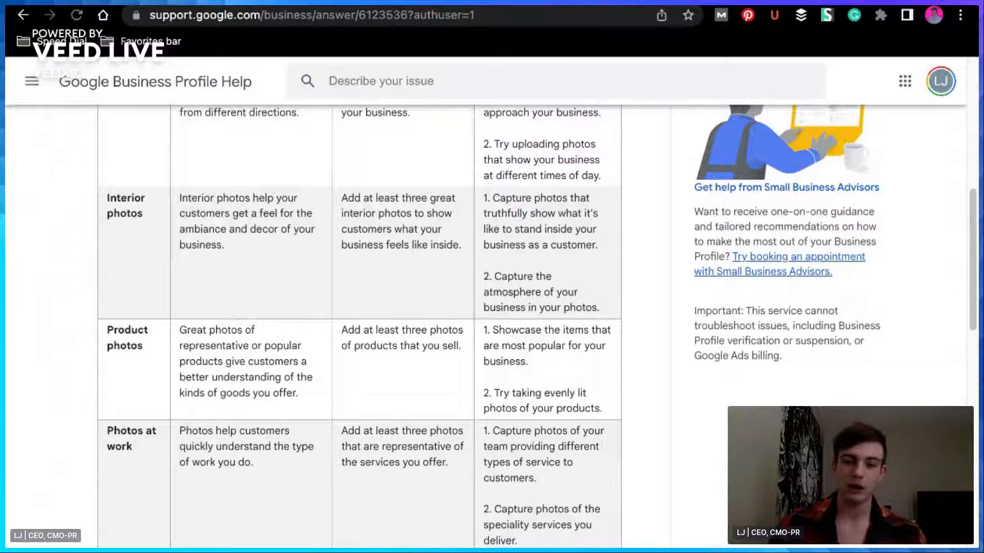
pyautogui.scroll(-4, 311, 396)
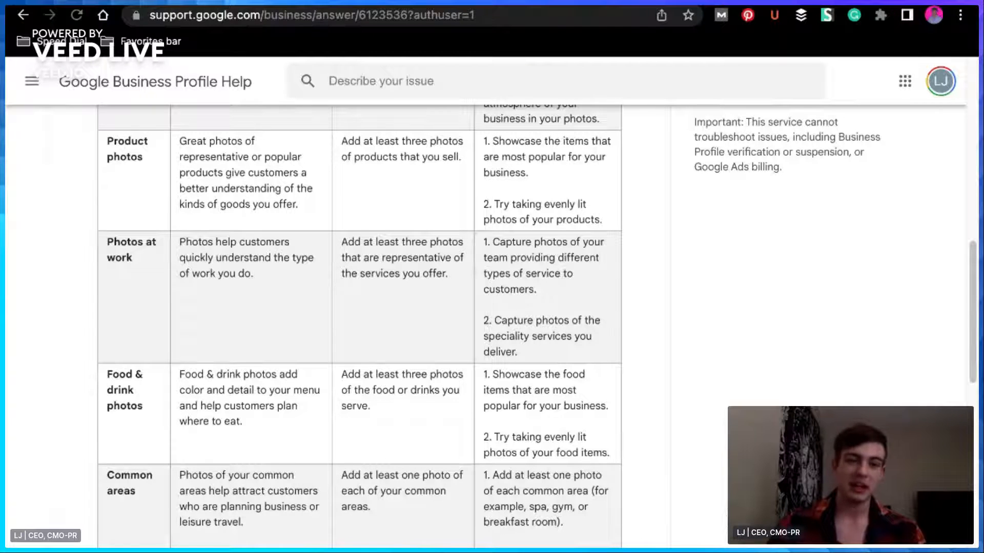
pyautogui.scroll(-8, 358, 328)
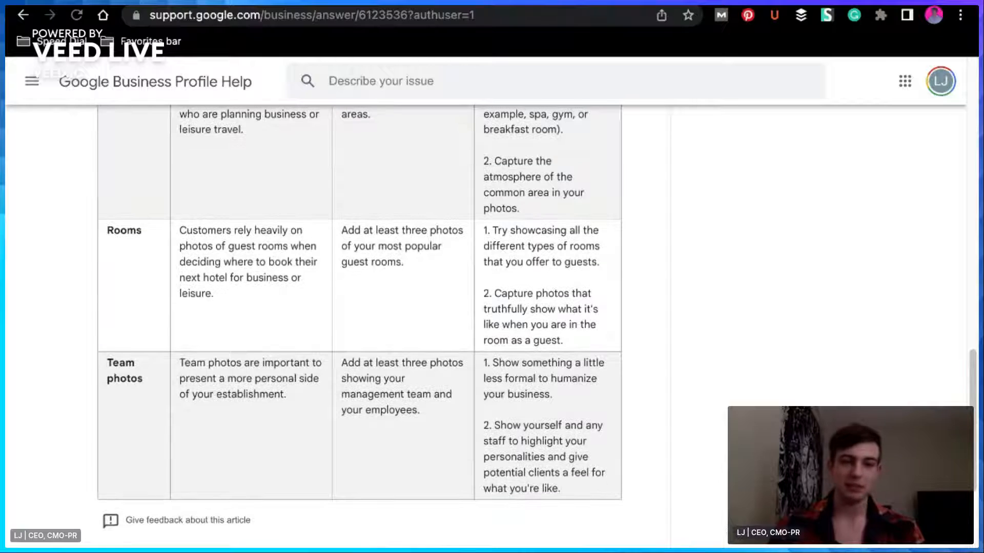
pyautogui.scroll(4, 359, 327)
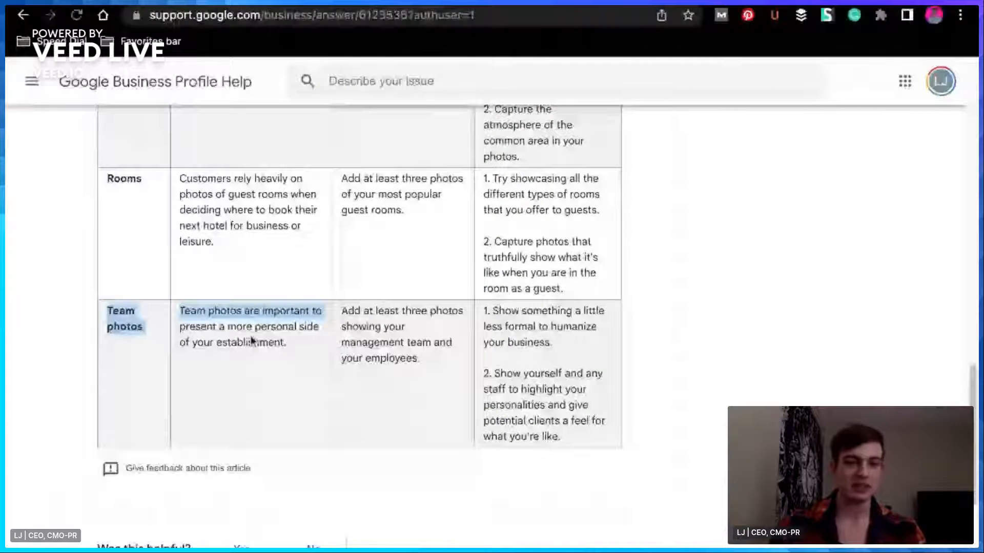
pyautogui.scroll(1, 251, 341)
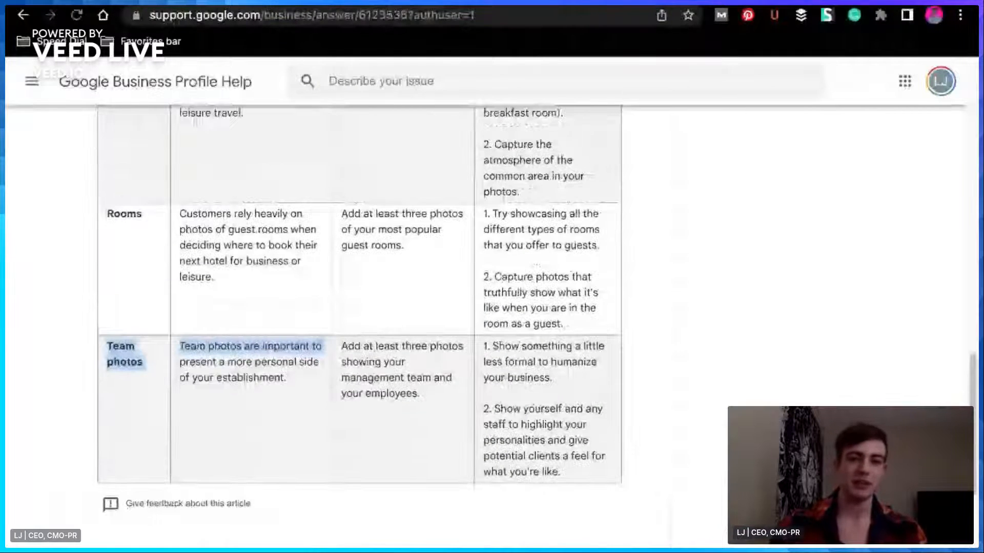
pyautogui.scroll(1, 222, 306)
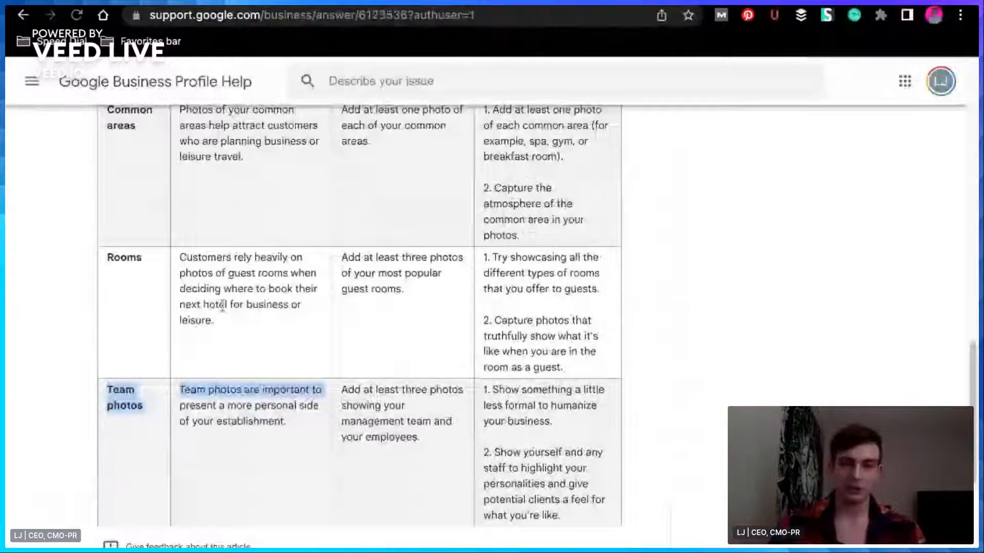
pyautogui.scroll(1, 221, 306)
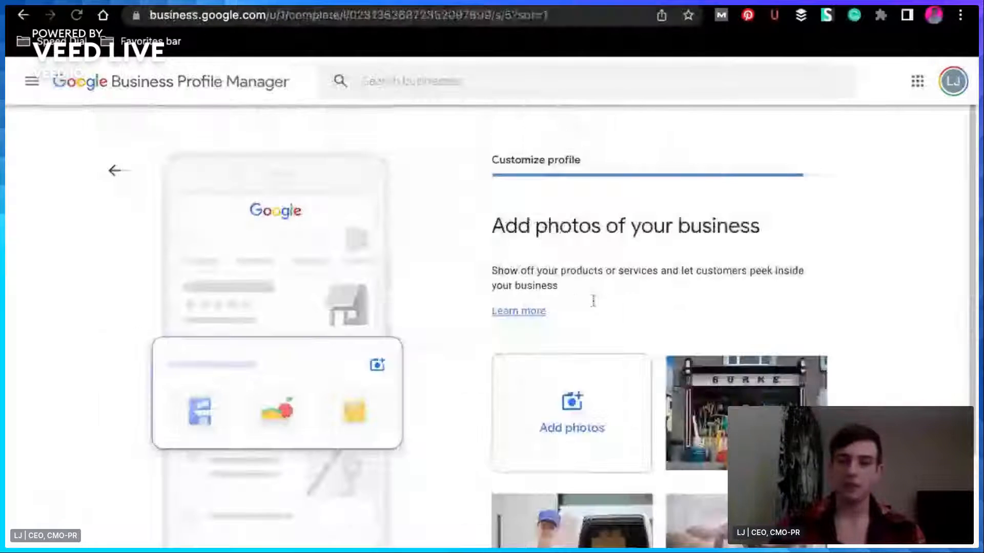
# Return to the profile setup, pass the photo step without adding photos, skip the $500 advertising credit and finish the customization.
pyautogui.scroll(-1, 456, 289)
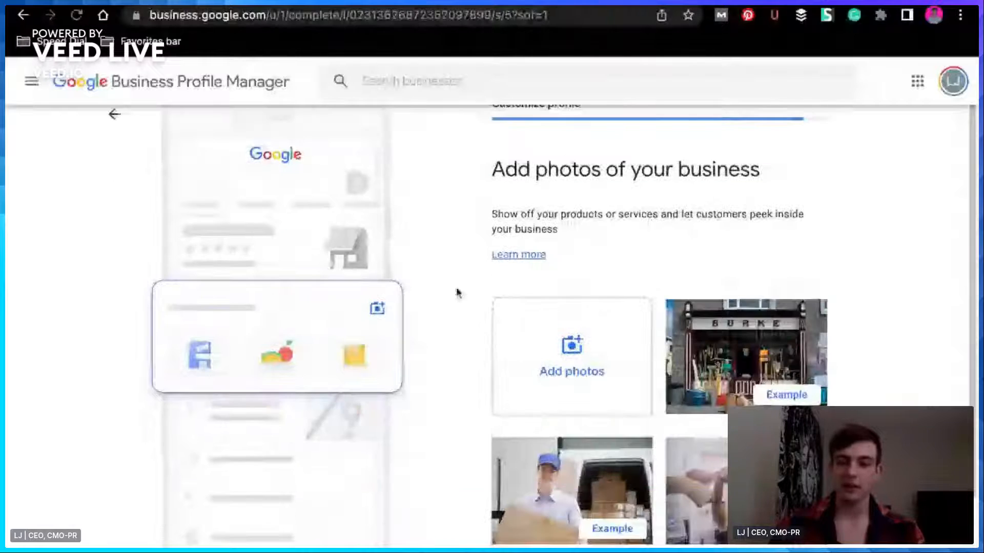
pyautogui.scroll(-2, 460, 280)
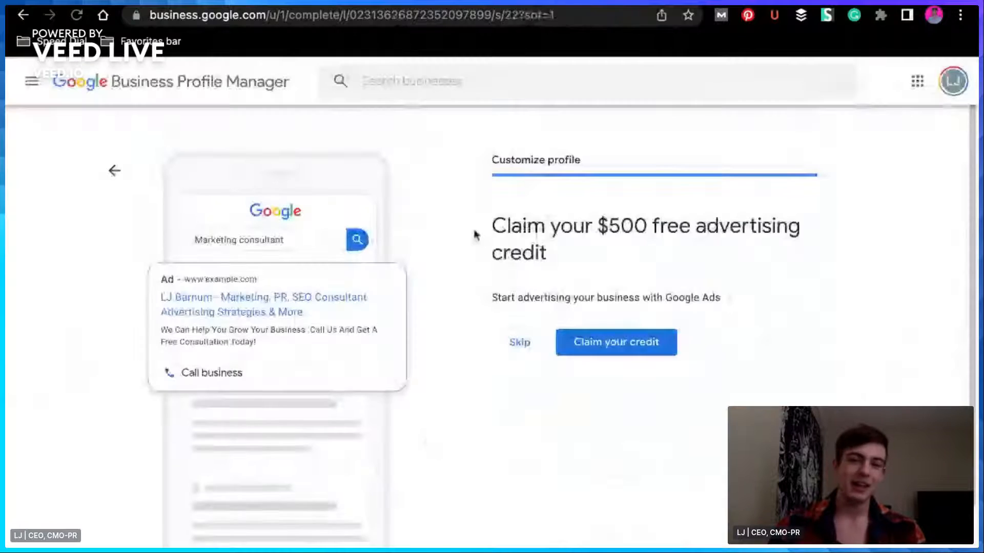
pyautogui.tripleClick(515, 233)
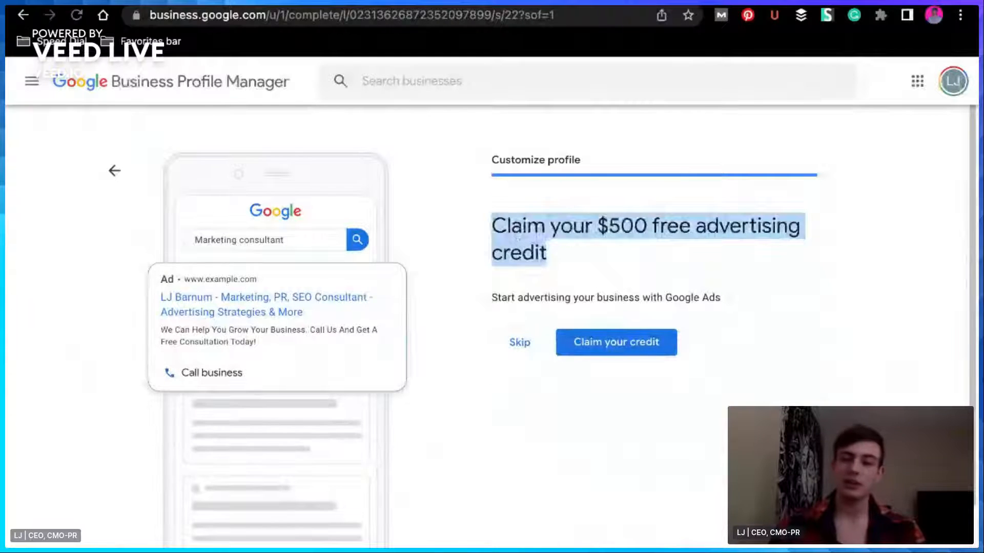
pyautogui.click(474, 341)
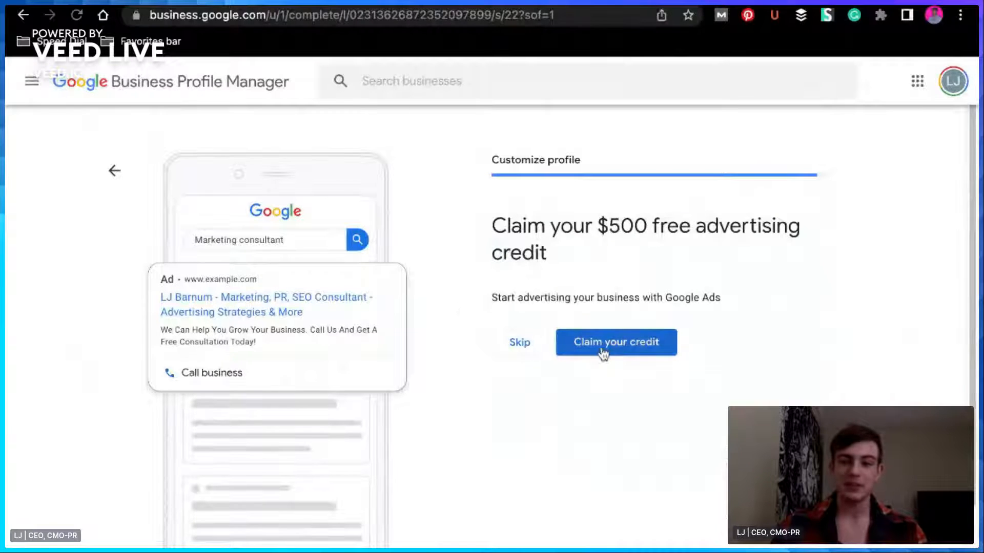
pyautogui.click(536, 352)
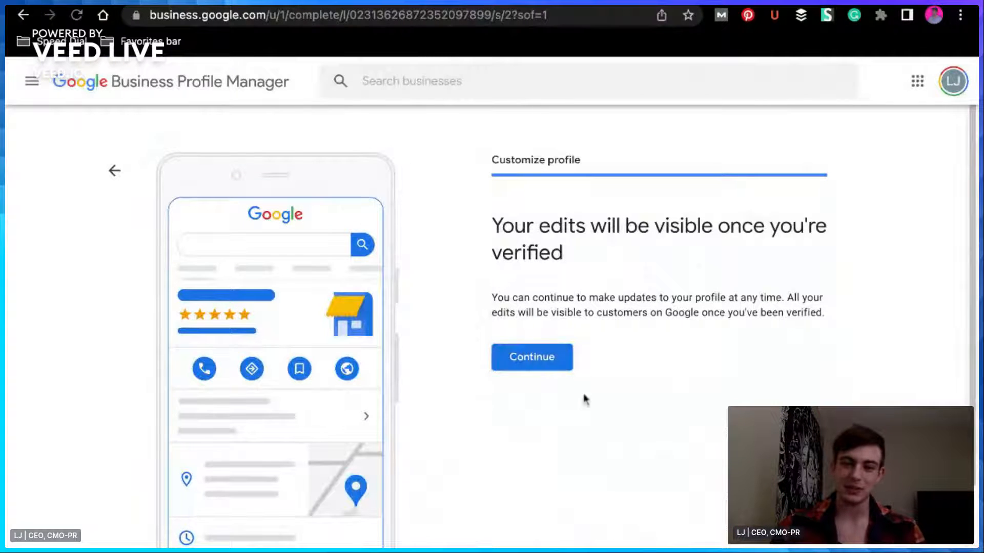
pyautogui.click(561, 366)
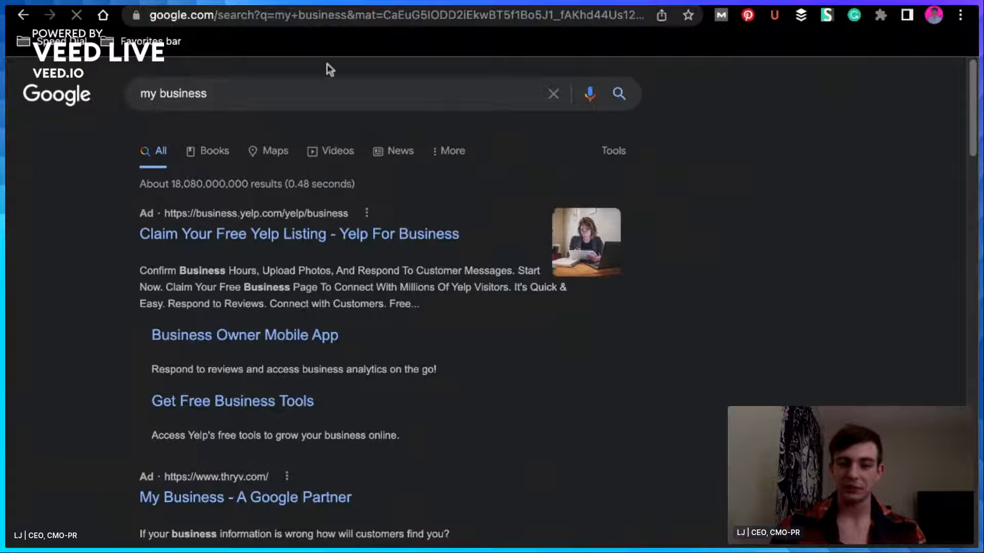
# Examine the business profile's management panel in the "my business" search results, including its verification status, service area, hours and contact details.
pyautogui.scroll(-7, 530, 283)
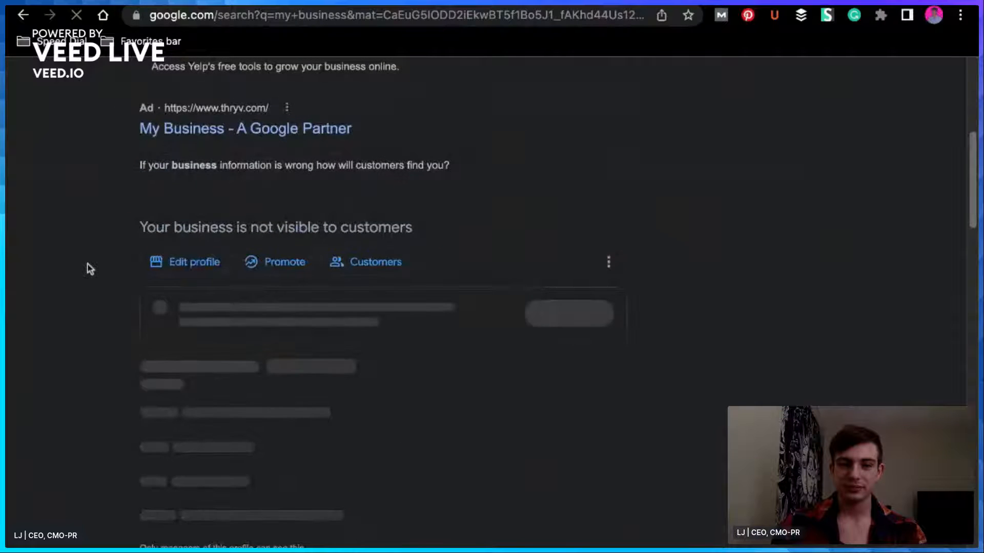
pyautogui.scroll(-1, 89, 268)
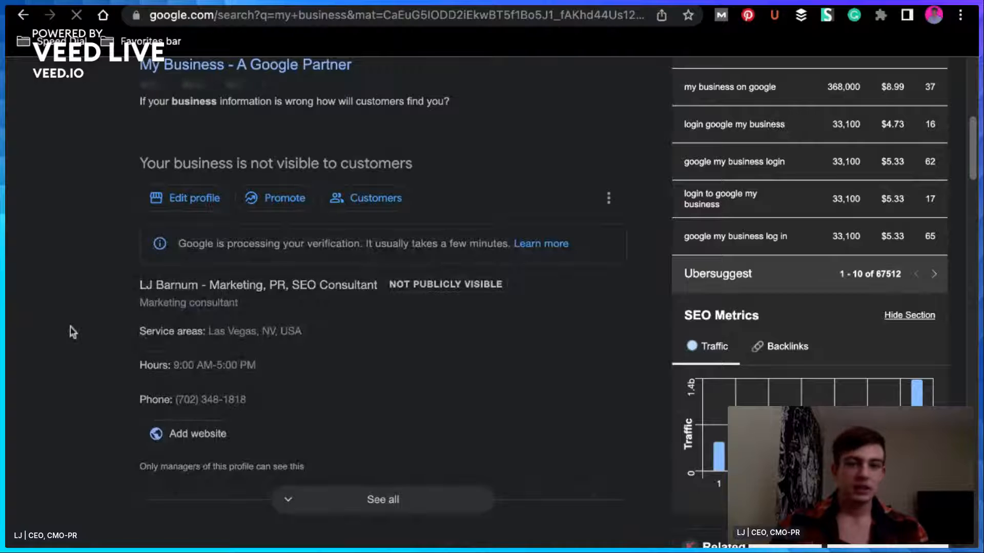
pyautogui.scroll(5, 70, 296)
pyautogui.scroll(3, 70, 293)
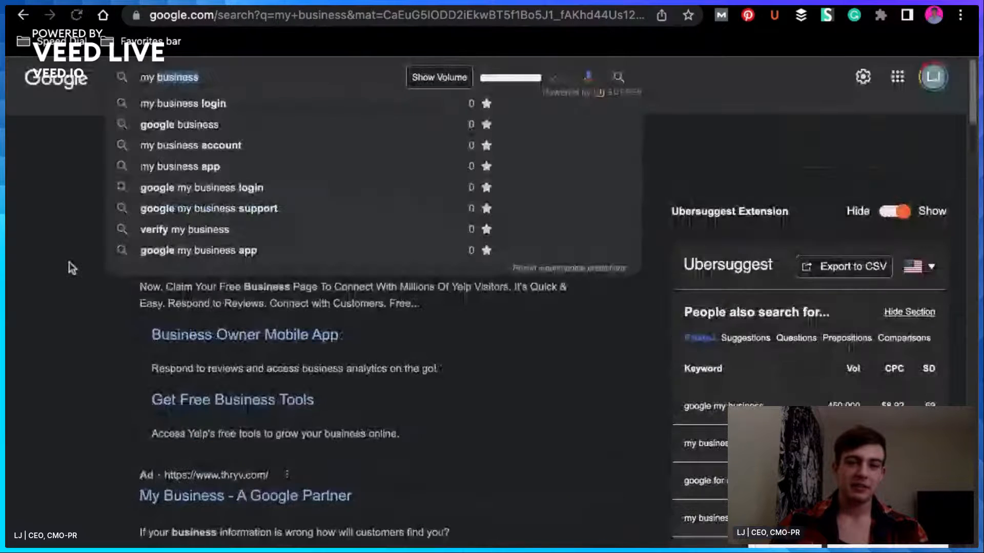
pyautogui.click(74, 265)
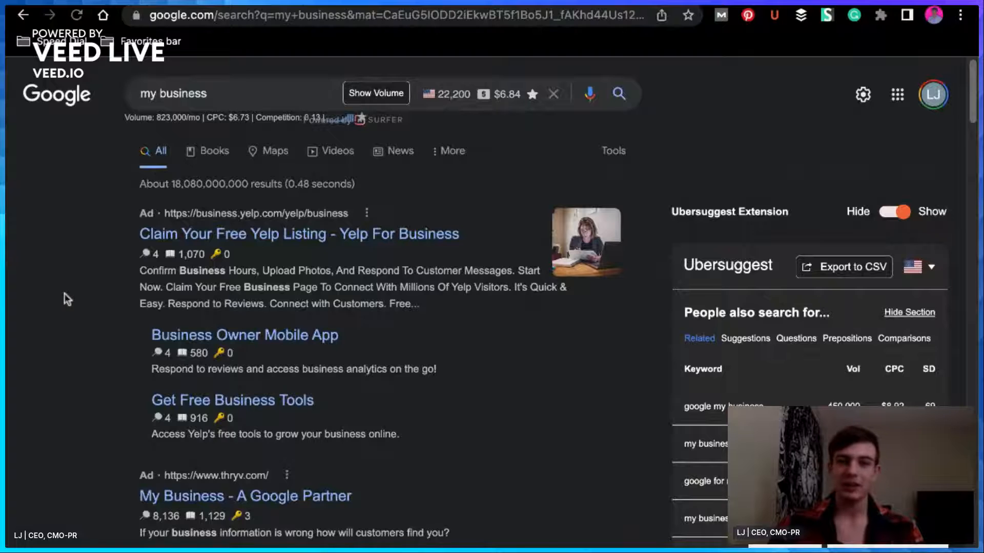
pyautogui.click(218, 94)
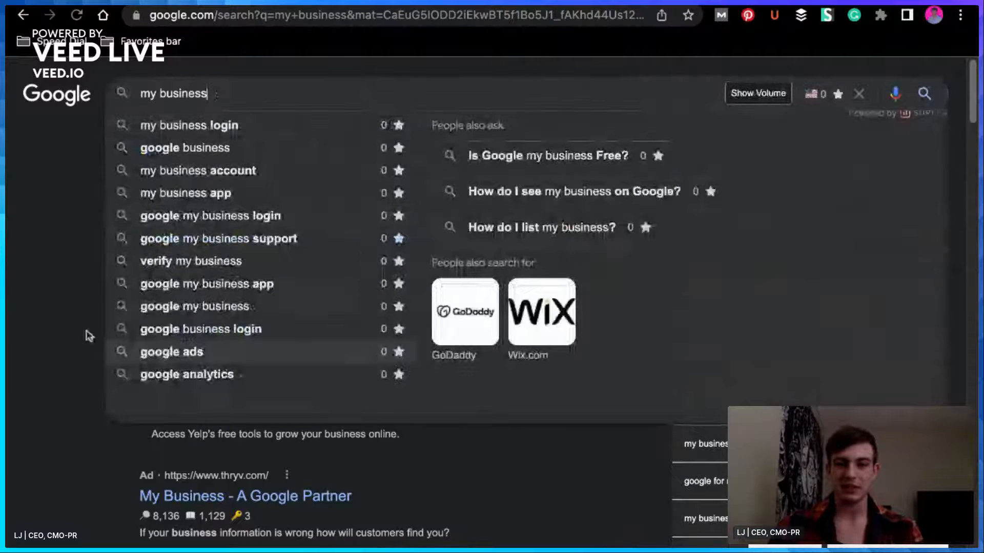
pyautogui.click(65, 294)
pyautogui.scroll(-2, 142, 486)
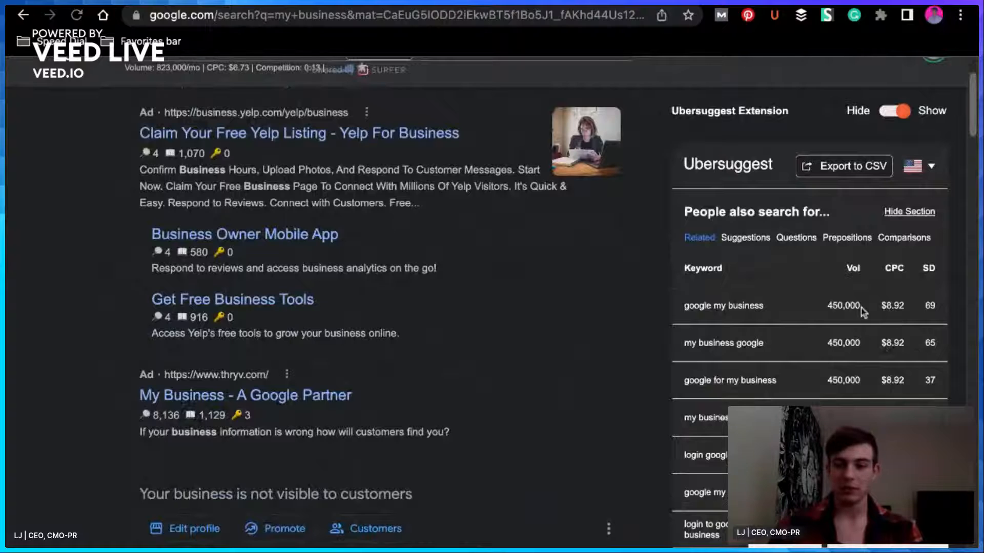
pyautogui.scroll(-1, 105, 420)
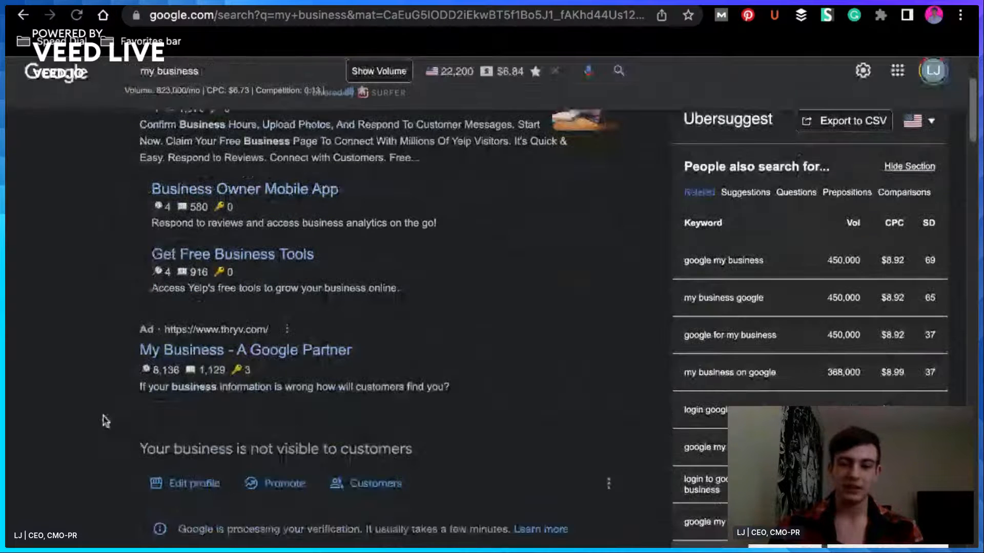
pyautogui.scroll(-2, 105, 420)
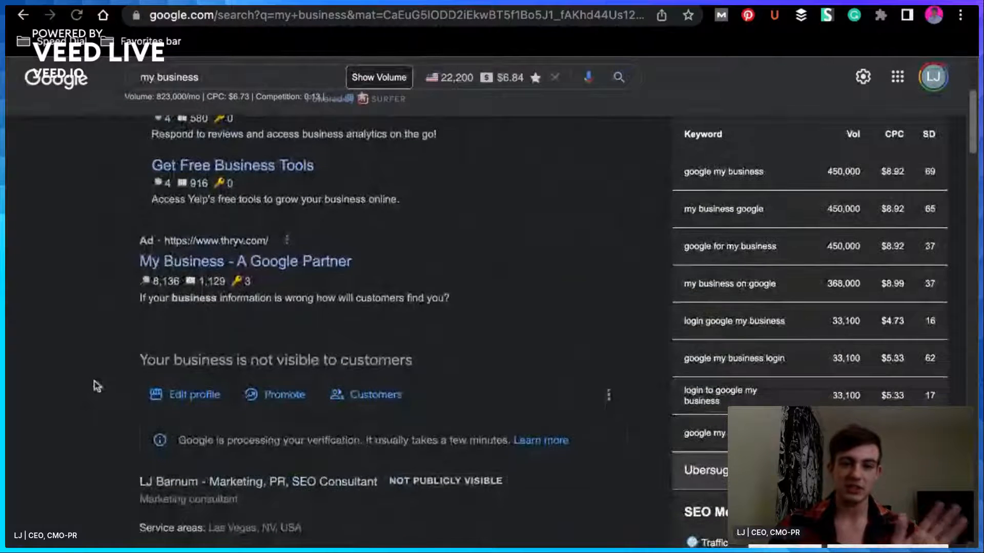
pyautogui.scroll(-5, 95, 385)
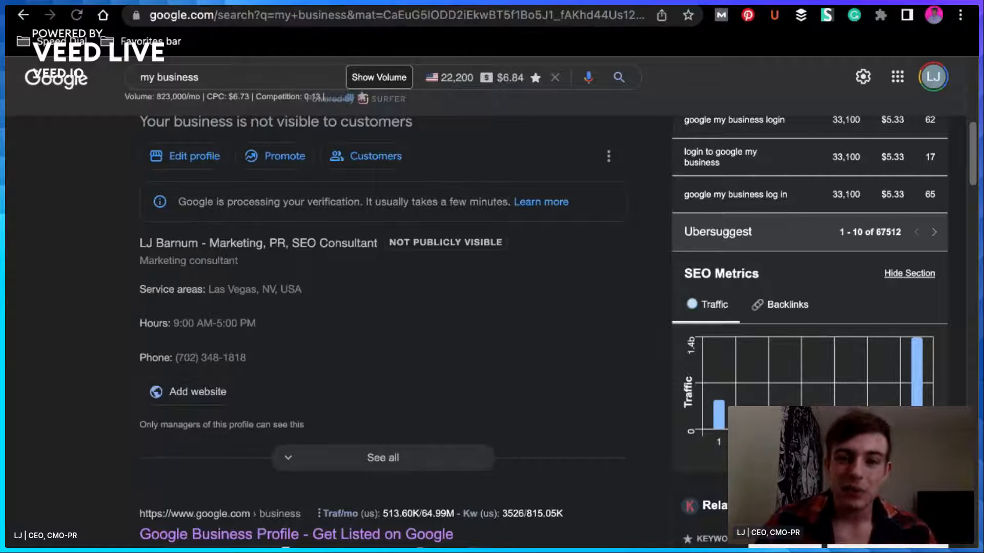
# Open the profile for editing, look through its sections and its additional options, and close the editor.
pyautogui.hotkey('ctrl', 'Tab')
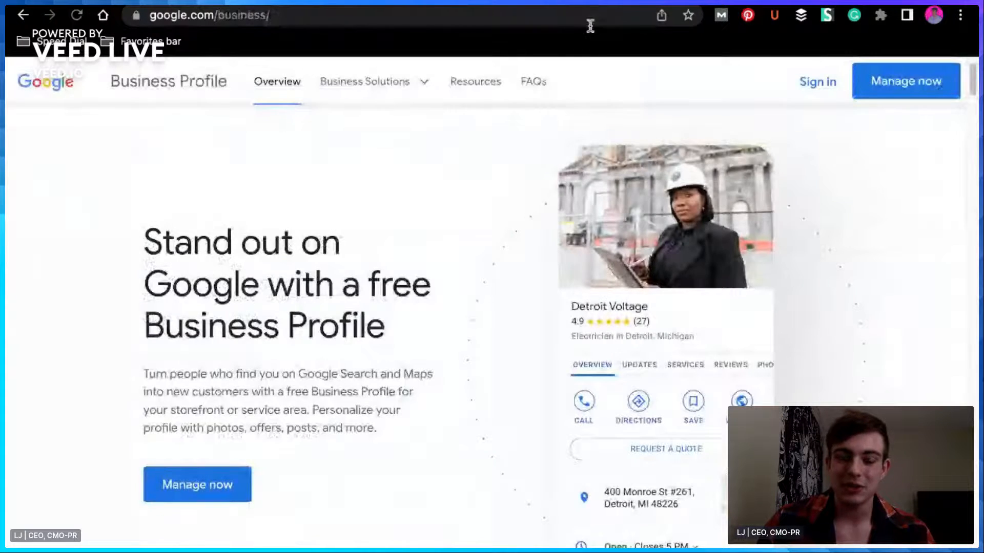
pyautogui.hotkey('ctrl', 'shift', 'Tab')
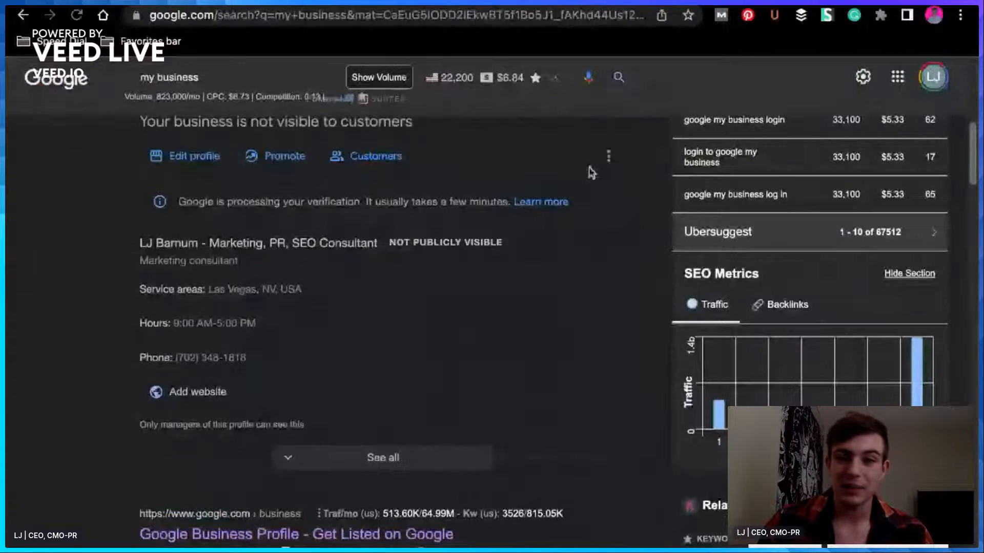
pyautogui.click(609, 156)
pyautogui.click(608, 156)
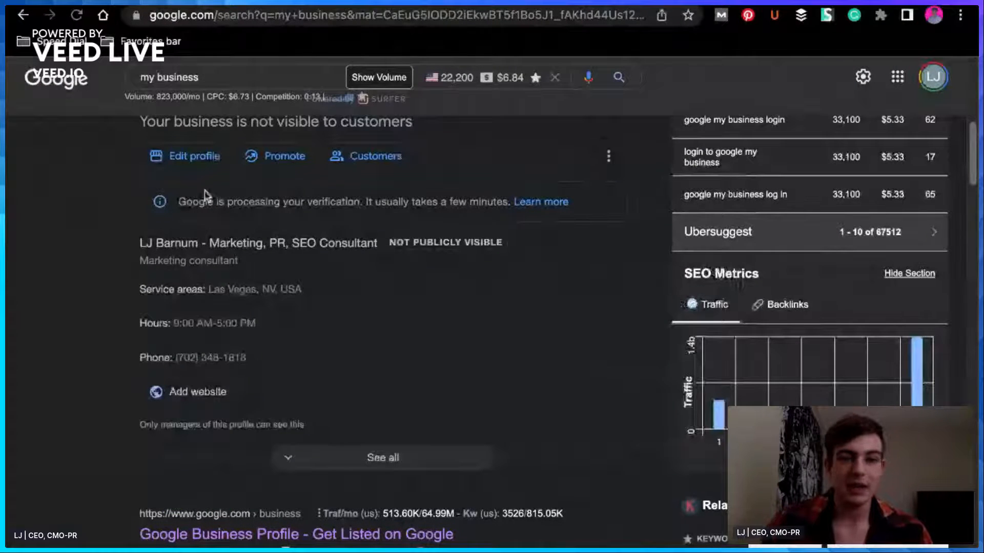
pyautogui.click(195, 159)
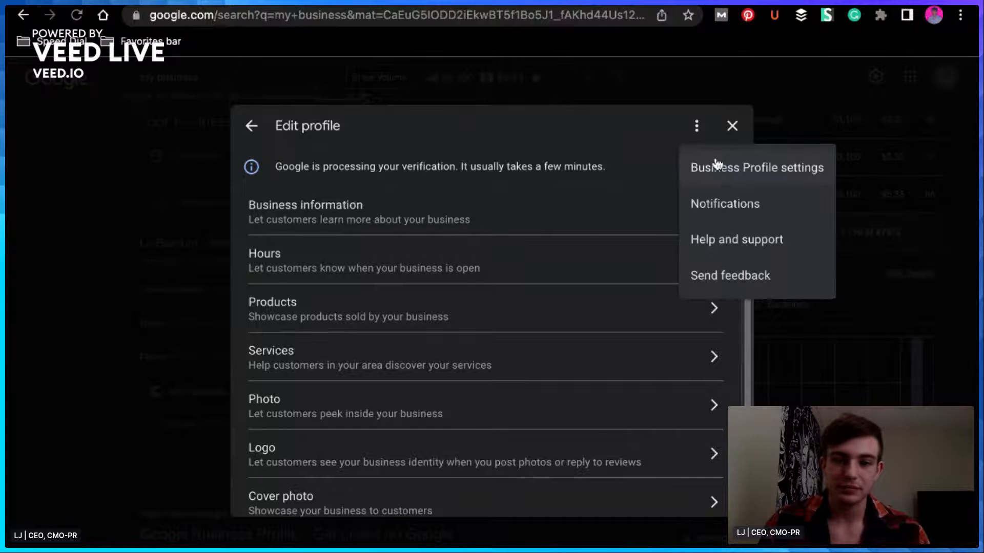
pyautogui.scroll(-2, 409, 434)
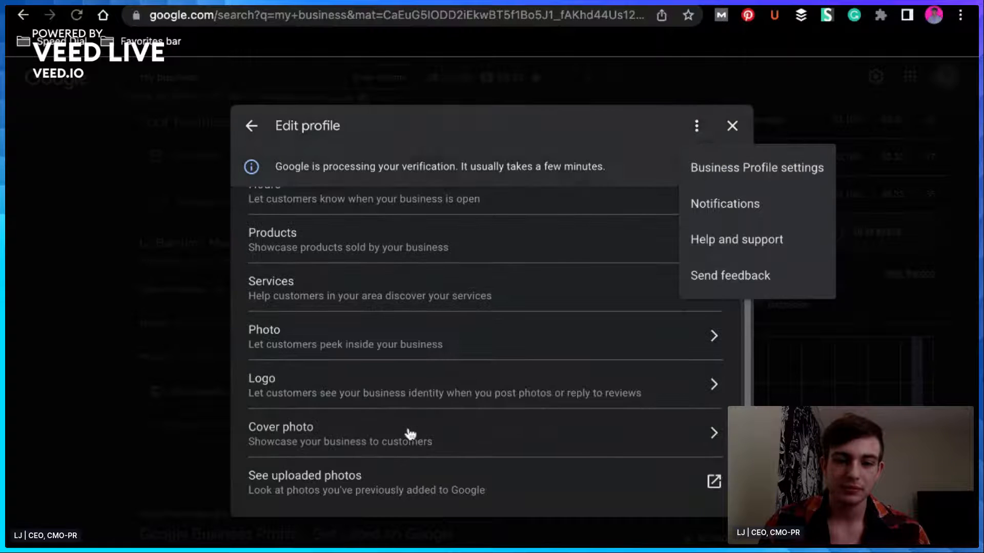
pyautogui.click(95, 380)
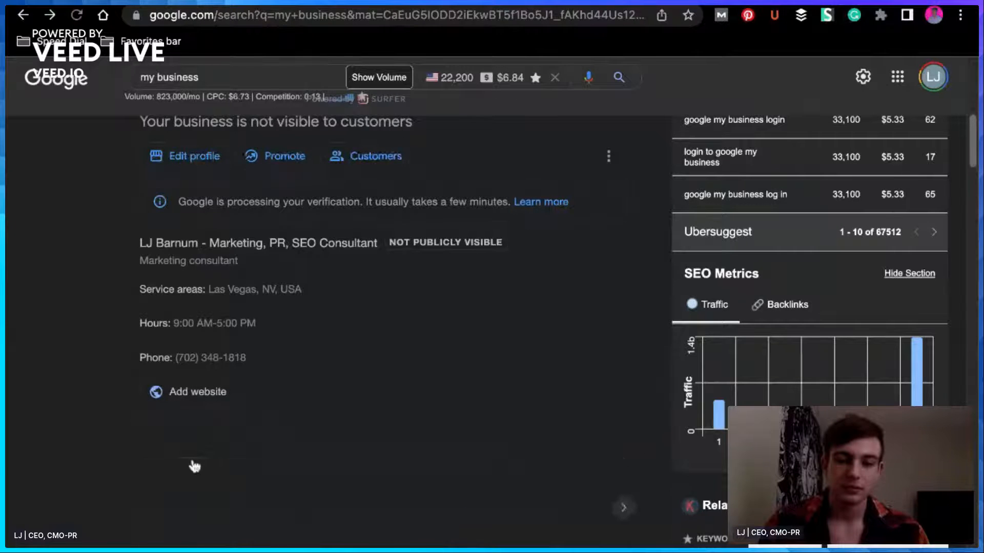
# Look over the suggested actions for the profile, open the one for adding an update and close it.
pyautogui.scroll(-6, 113, 439)
pyautogui.scroll(2, 158, 353)
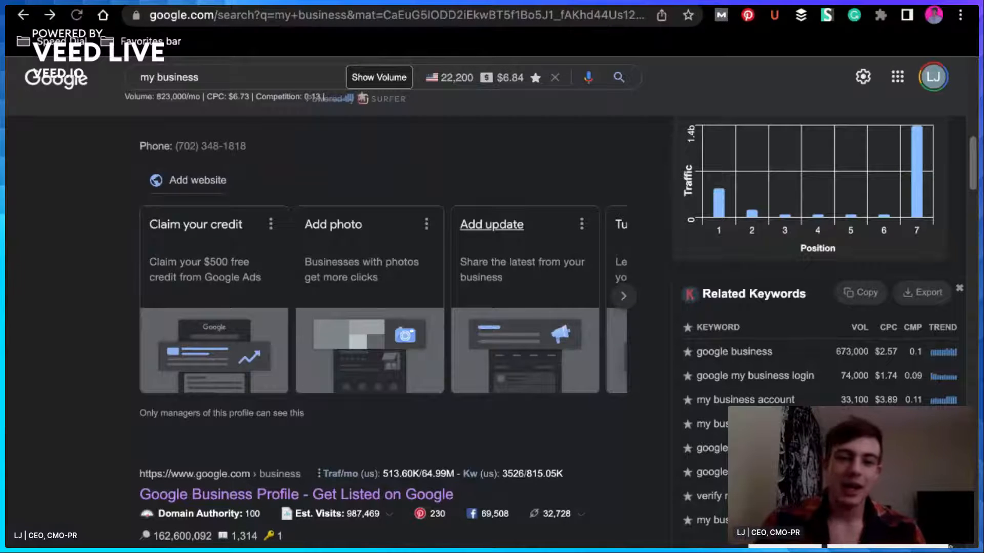
pyautogui.click(541, 281)
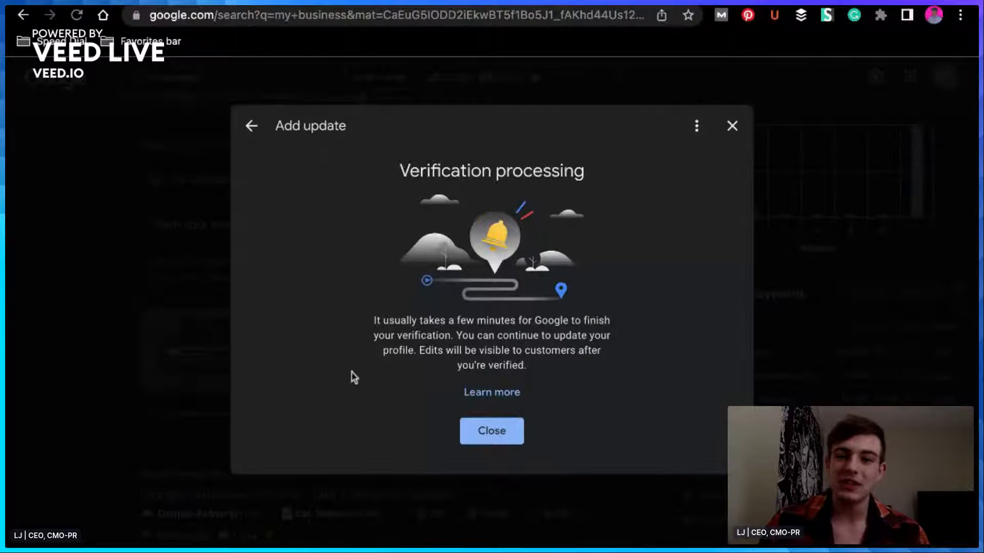
pyautogui.click(731, 127)
# Search Google for "GIT Digital Media" using the suggested Las Vegas business management consultant entry.
pyautogui.scroll(5, 329, 82)
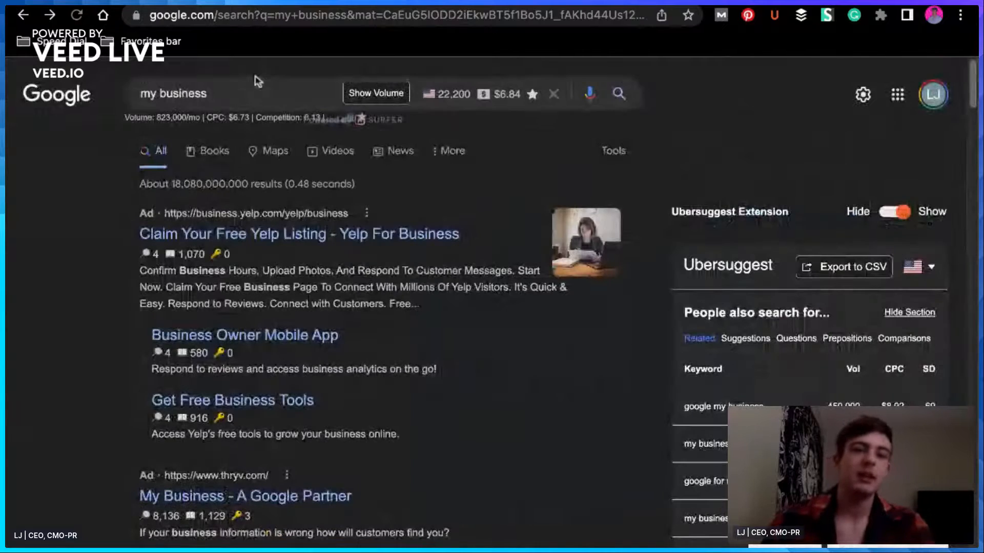
pyautogui.click(246, 94)
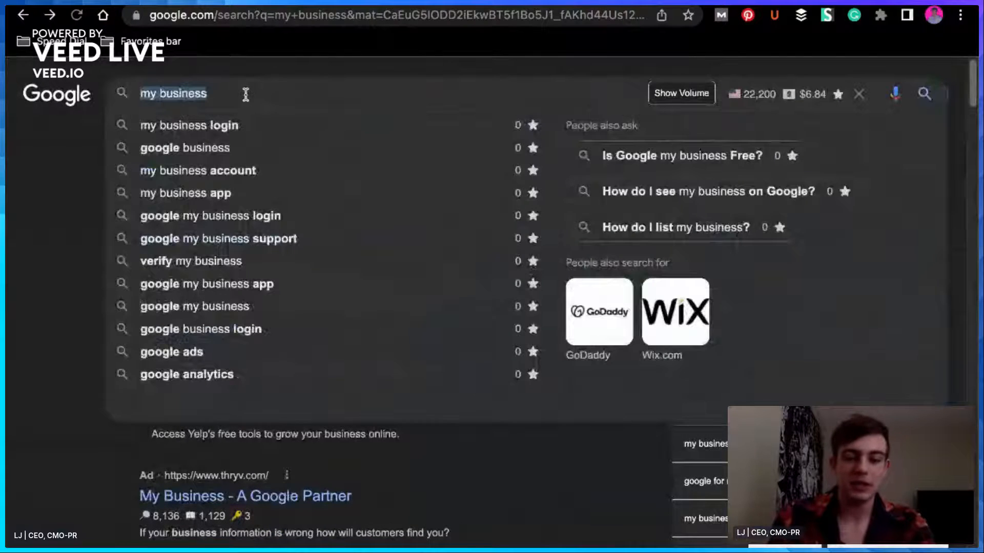
pyautogui.write('GIT Di')
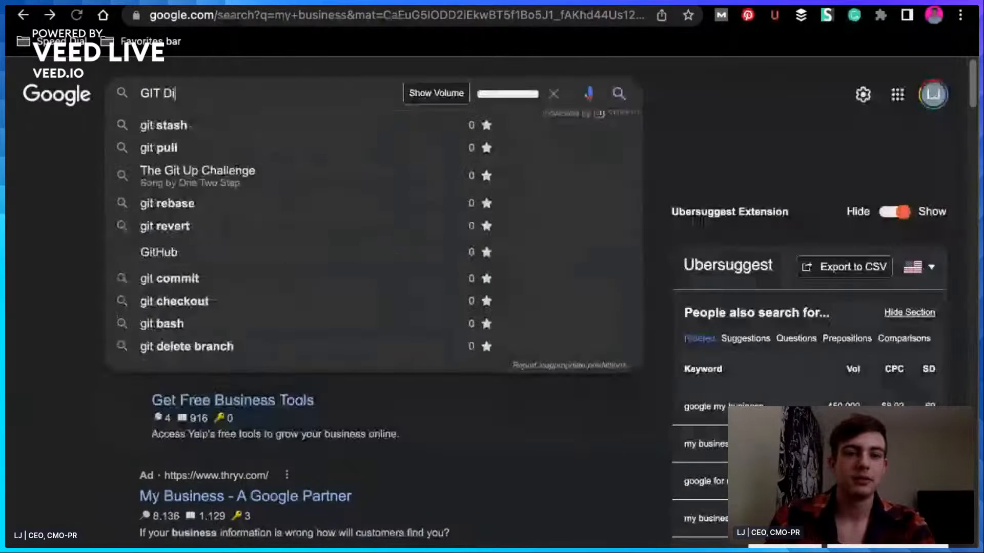
pyautogui.write('gital Media')
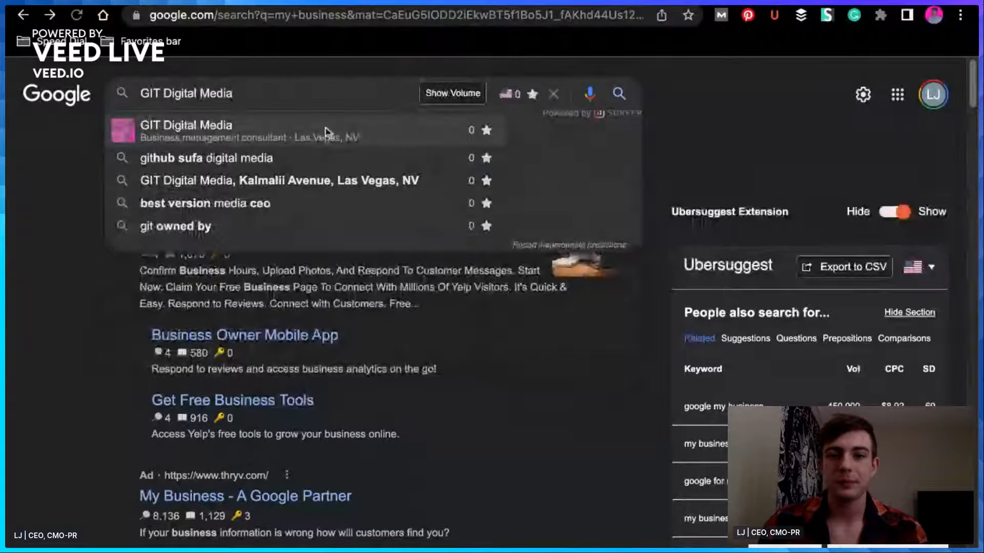
pyautogui.click(326, 132)
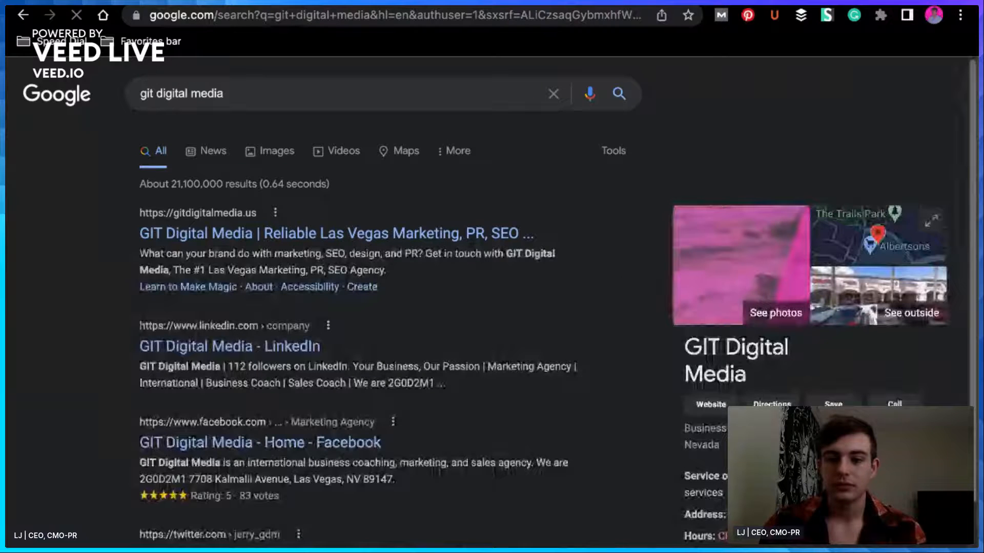
# Examine the GIT Digital Media business panel, including its reviews and posts, and expand the full business description.
pyautogui.scroll(-8, 695, 304)
pyautogui.scroll(-3, 695, 304)
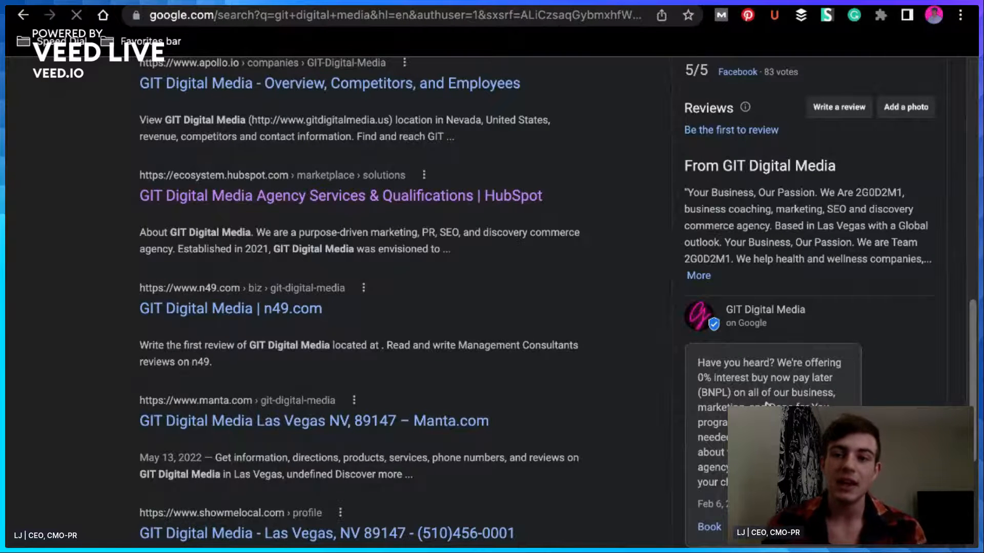
pyautogui.scroll(1, 640, 306)
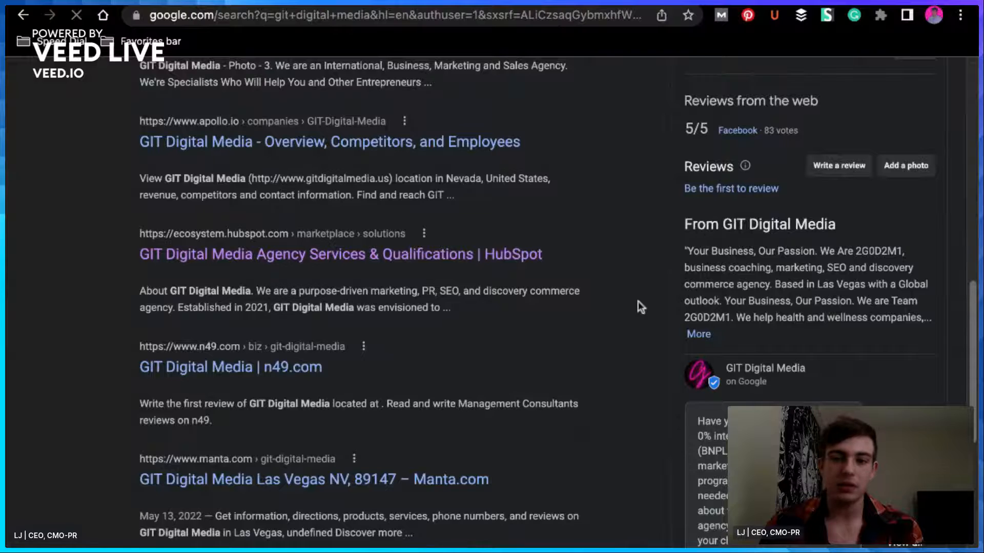
pyautogui.scroll(1, 640, 306)
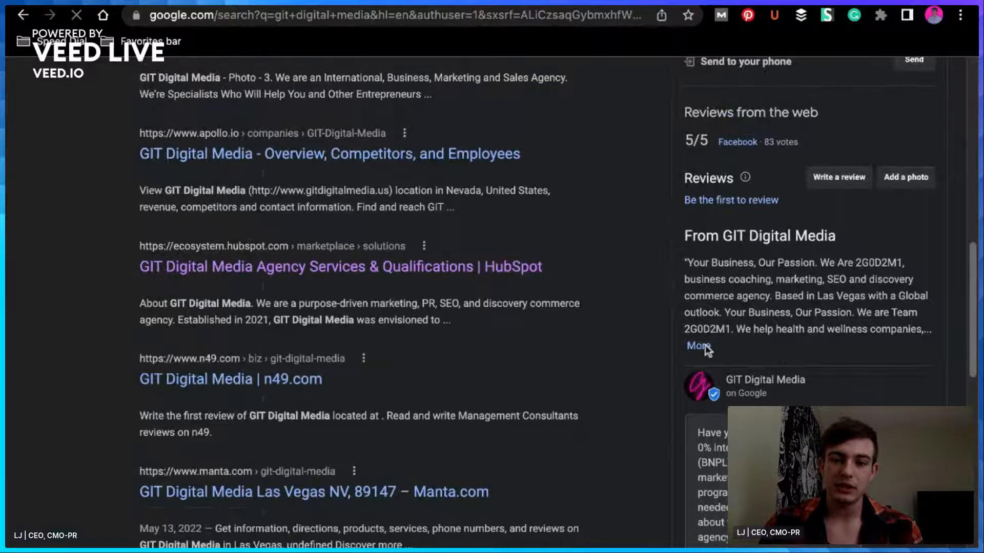
pyautogui.scroll(12, 749, 362)
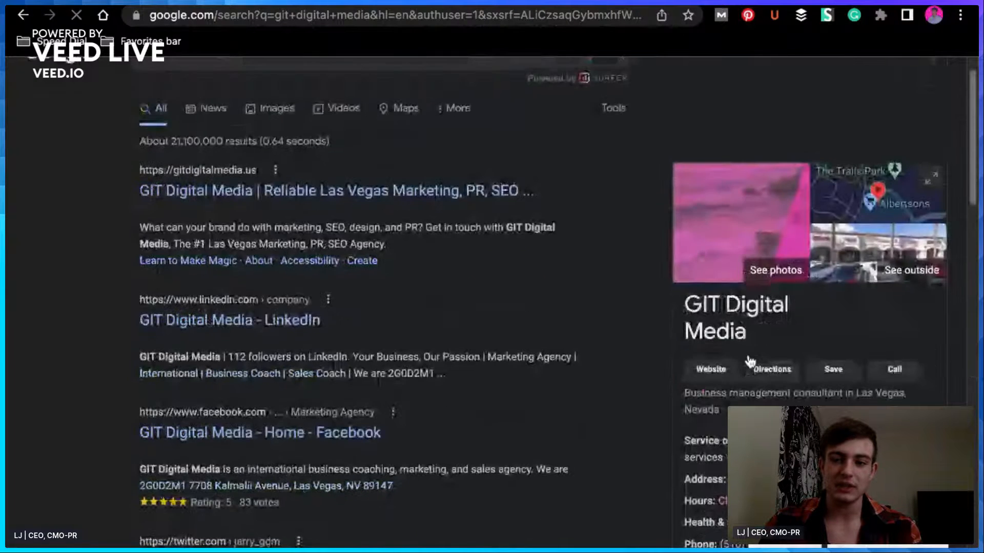
pyautogui.scroll(-6, 749, 361)
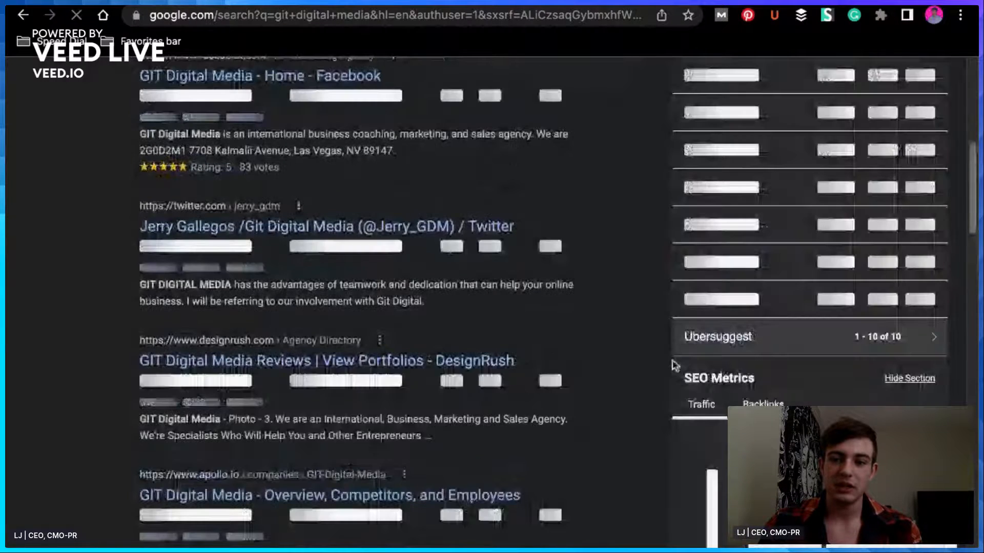
pyautogui.scroll(10, 674, 365)
pyautogui.scroll(-6, 671, 362)
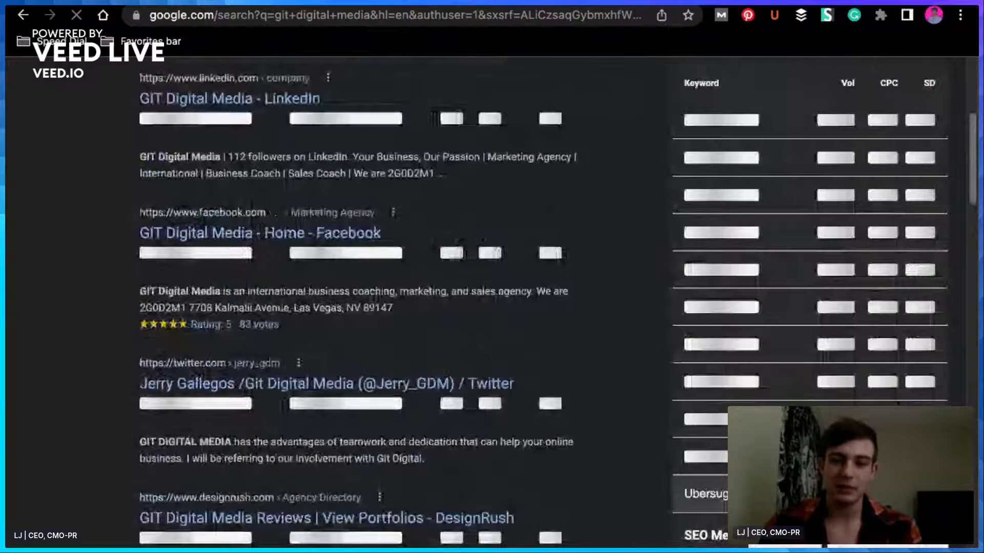
pyautogui.scroll(-14, 359, 307)
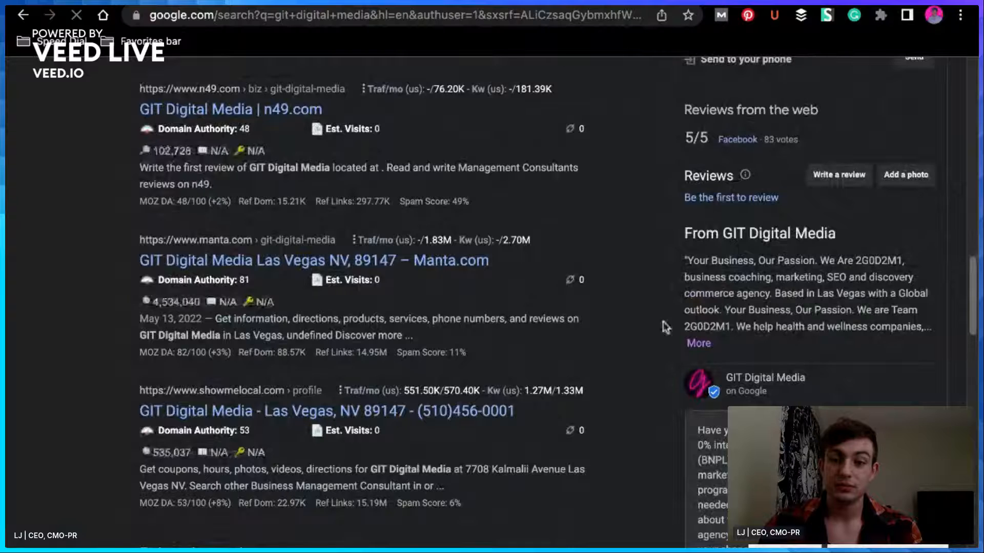
pyautogui.click(697, 342)
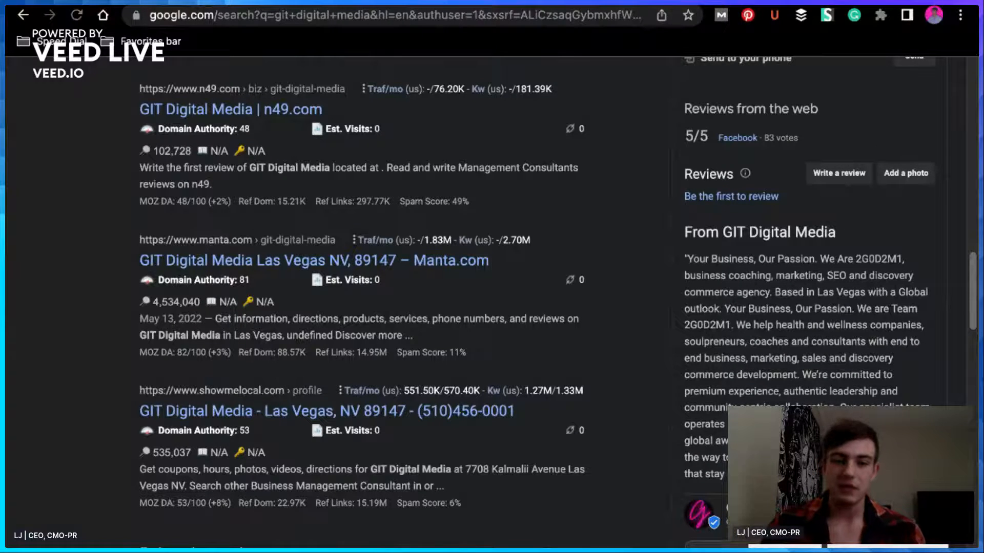
# Look through the web listings for GIT Digital Media and highlight the street address in the Facebook result.
pyautogui.scroll(2, 253, 369)
pyautogui.scroll(10, 150, 375)
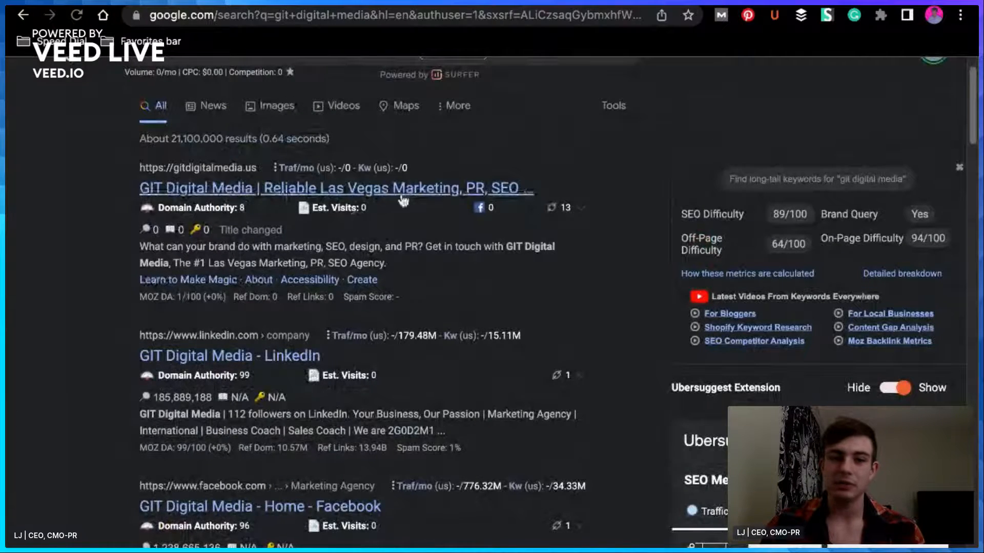
pyautogui.scroll(-4, 253, 154)
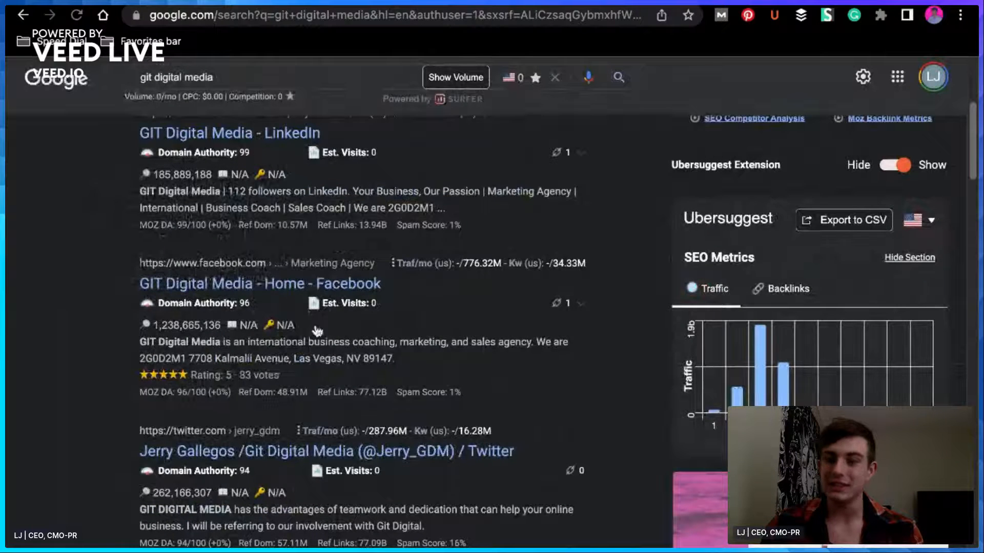
pyautogui.scroll(-1, 315, 326)
pyautogui.scroll(-3, 287, 330)
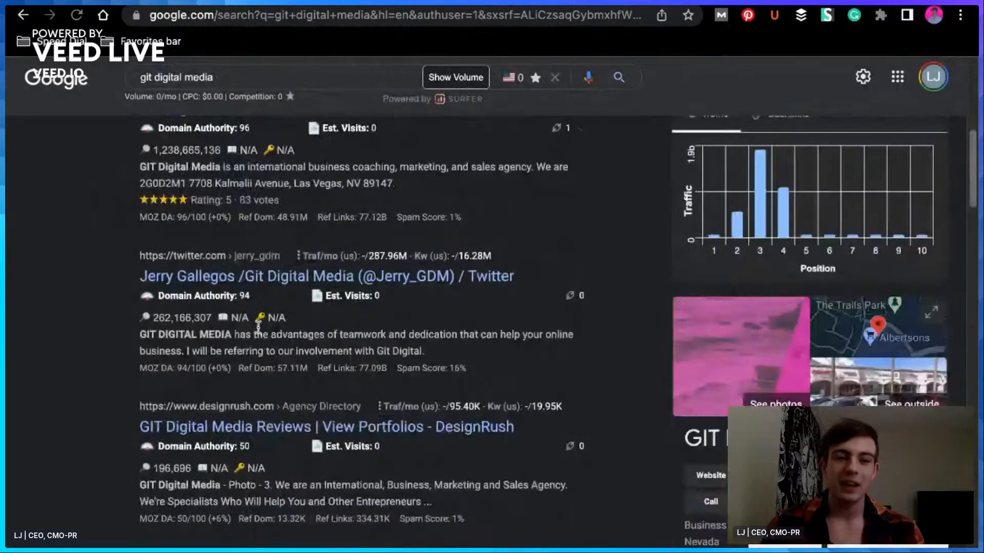
pyautogui.scroll(-1, 305, 179)
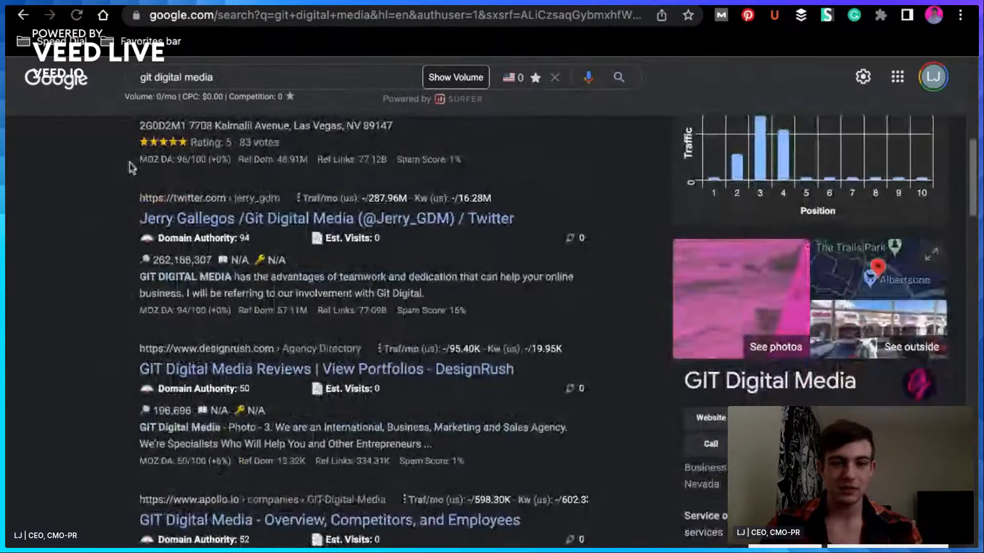
pyautogui.scroll(1, 305, 179)
pyautogui.moveTo(392, 171); pyautogui.dragTo(188, 170)
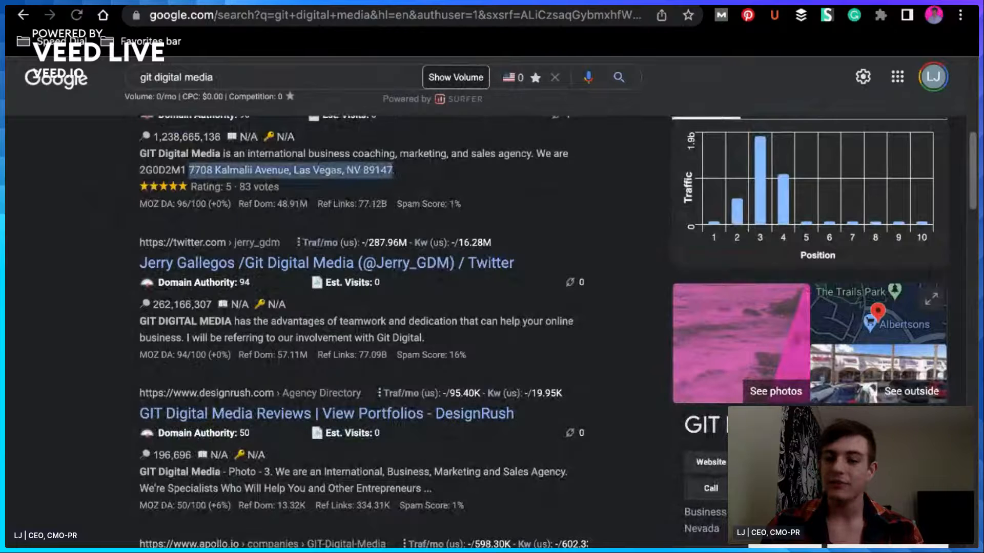
# Compare the company's Facebook, Twitter, DesignRush and Apollo listings with the details in its business panel.
pyautogui.scroll(-2, 668, 445)
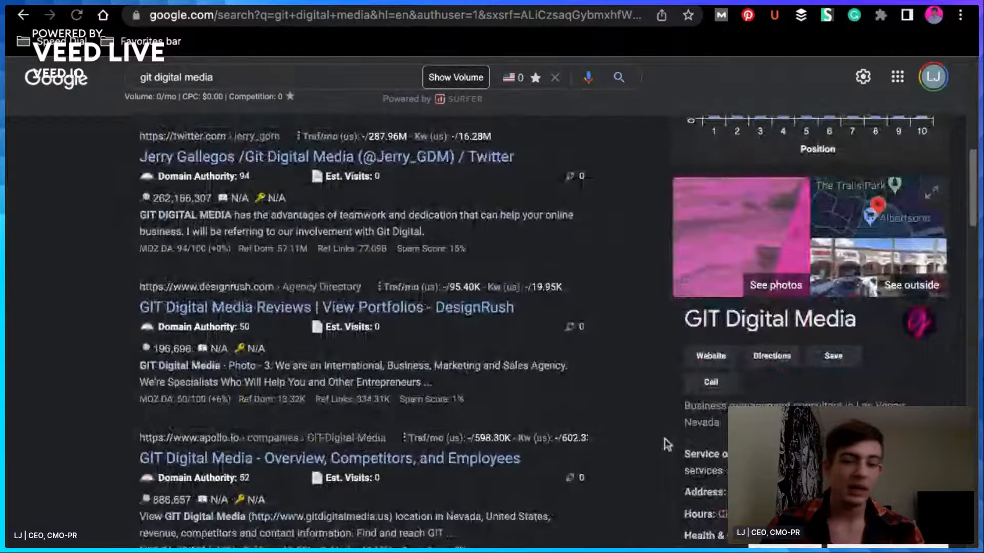
pyautogui.scroll(4, 98, 369)
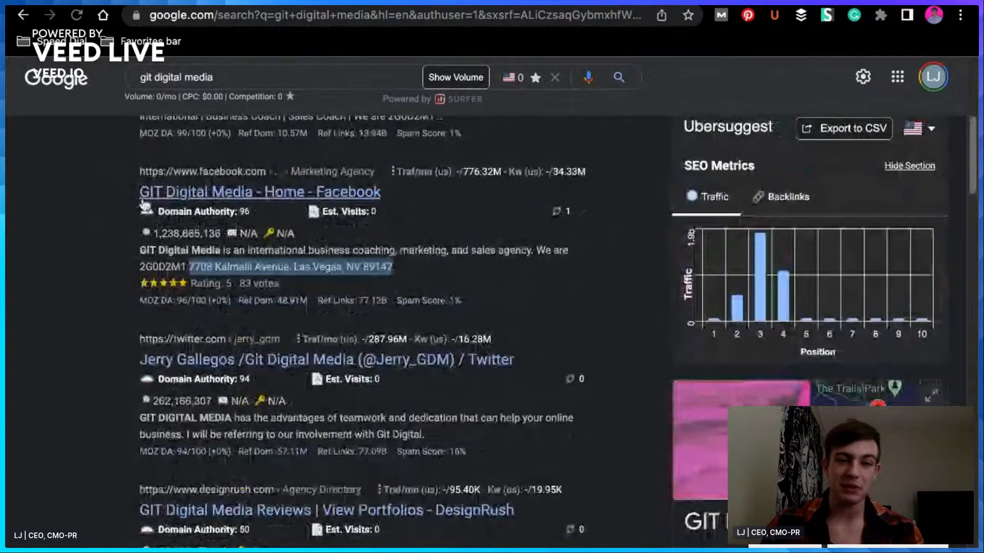
pyautogui.scroll(-2, 48, 400)
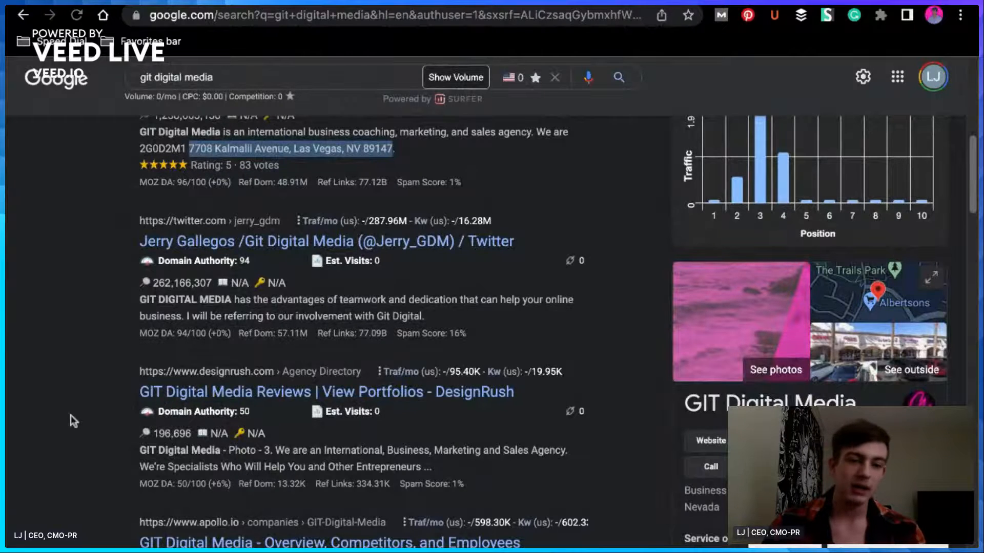
pyautogui.scroll(-1, 57, 442)
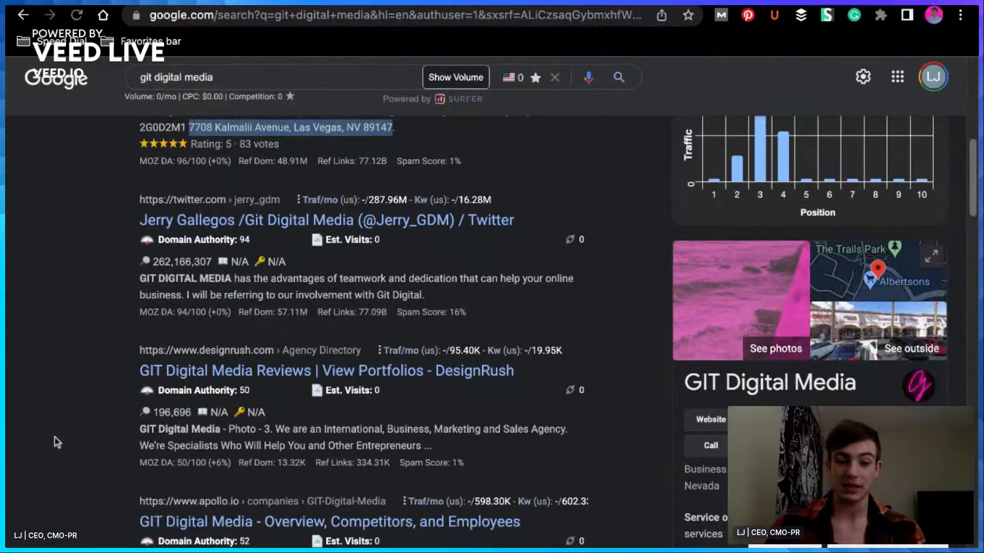
pyautogui.scroll(-2, 71, 402)
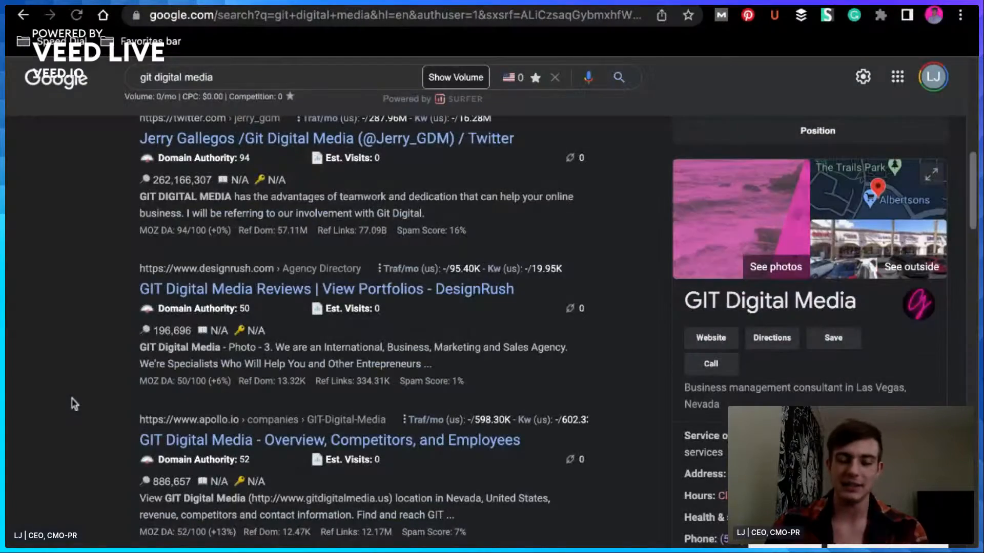
pyautogui.scroll(-9, 73, 402)
pyautogui.scroll(15, 75, 407)
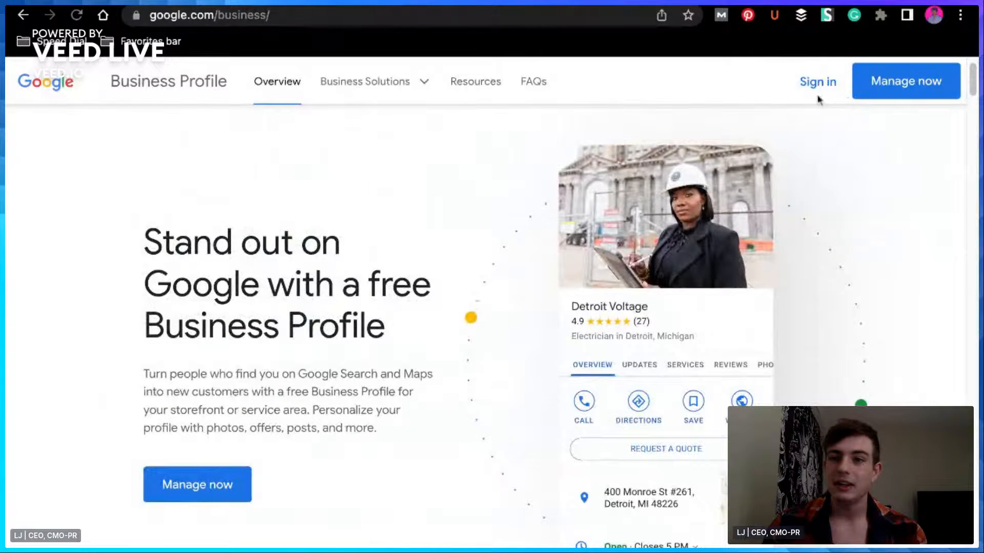
# Sign in to Google Business Profile Manager and open the services list of GIT Digital Media.
pyautogui.click(821, 86)
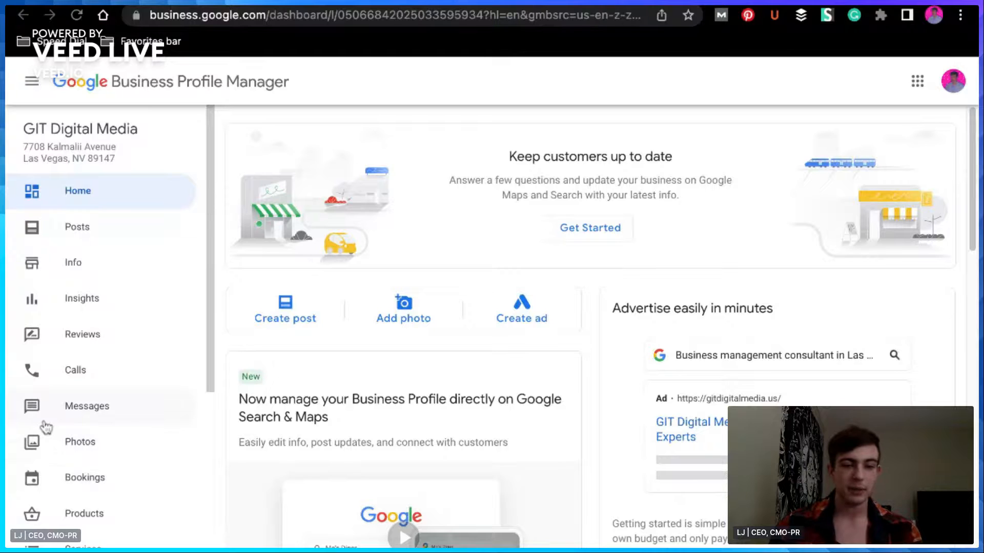
pyautogui.scroll(-2, 45, 427)
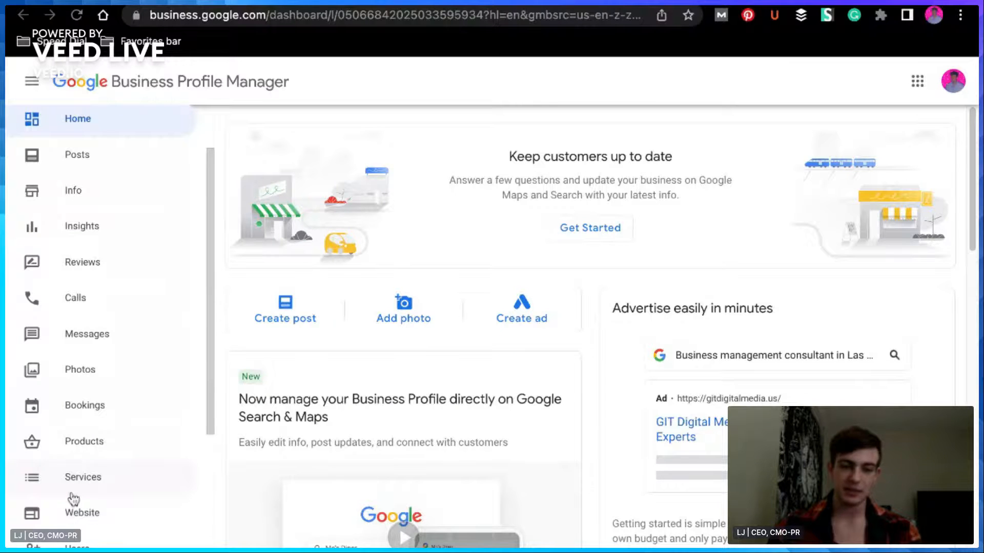
pyautogui.click(88, 486)
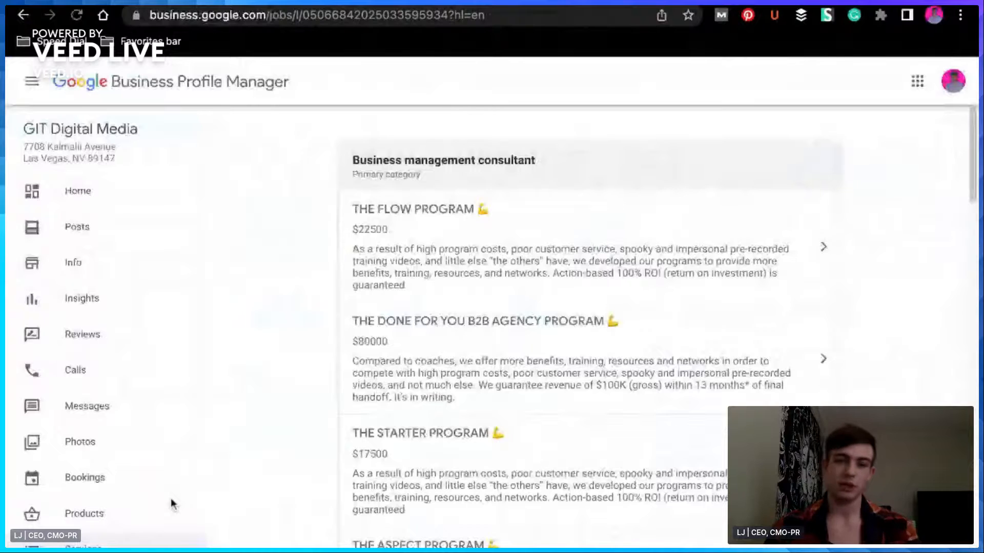
# Open the details of THE FLOW PROGRAM service, read its price and description, and close them without changes.
pyautogui.click(706, 262)
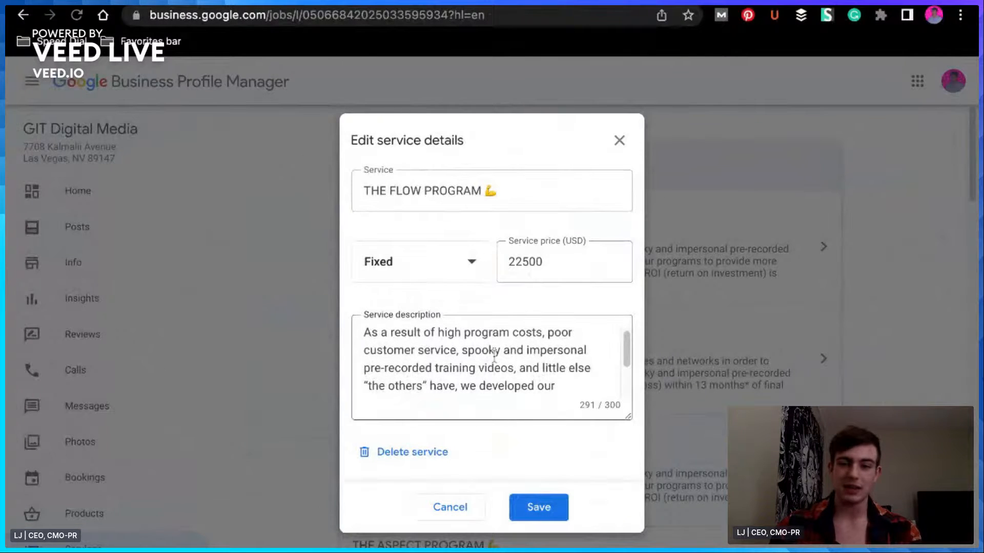
pyautogui.scroll(-2, 494, 356)
pyautogui.scroll(-1, 494, 357)
pyautogui.scroll(3, 494, 357)
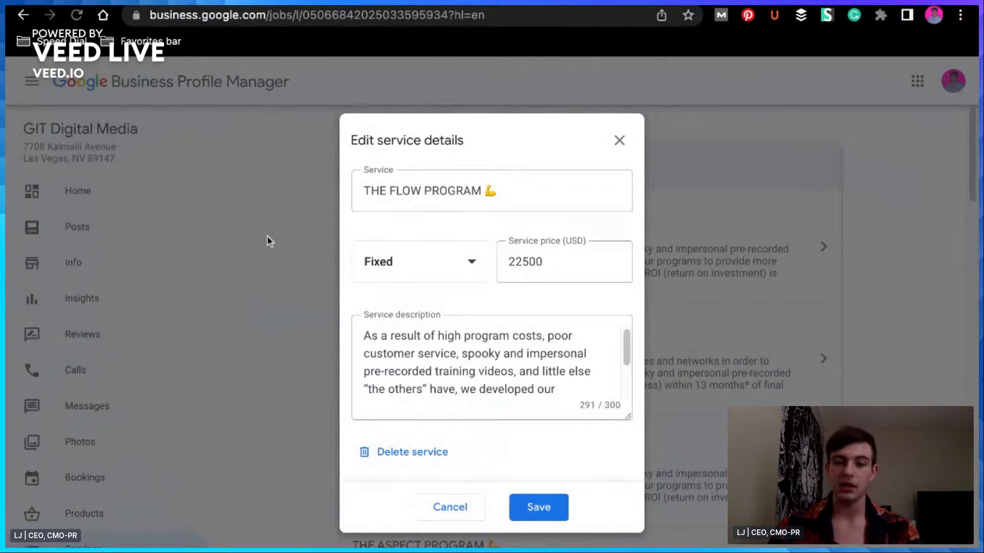
pyautogui.click(618, 141)
pyautogui.click(330, 313)
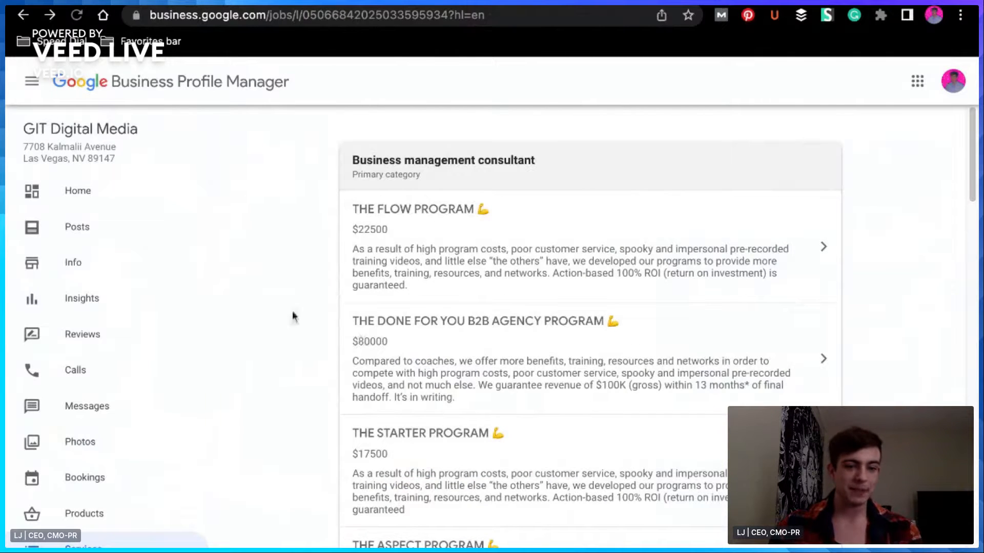
# Look over the remaining management sections of the profile and switch to the VEED Live studio.
pyautogui.scroll(-5, 105, 441)
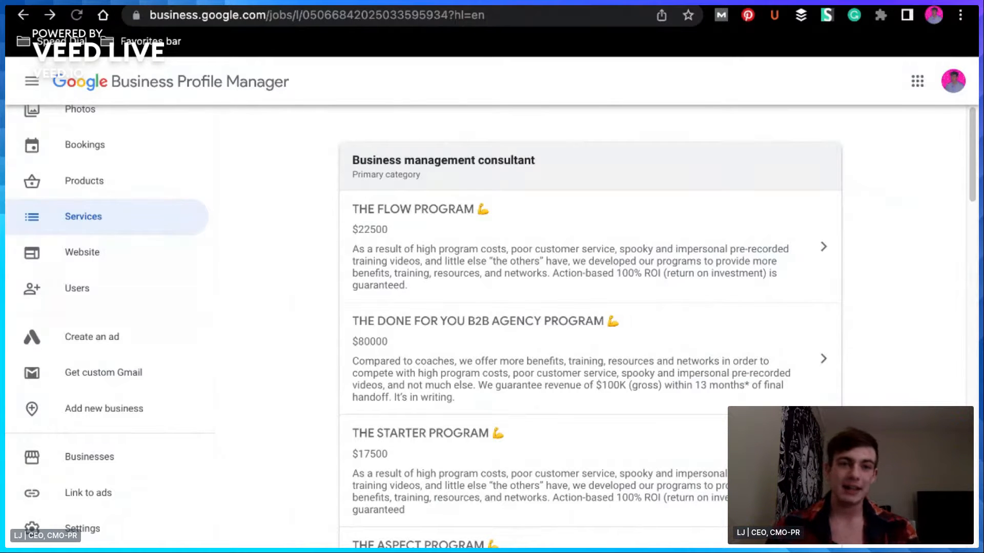
pyautogui.hotkey('ctrl', 'Tab')
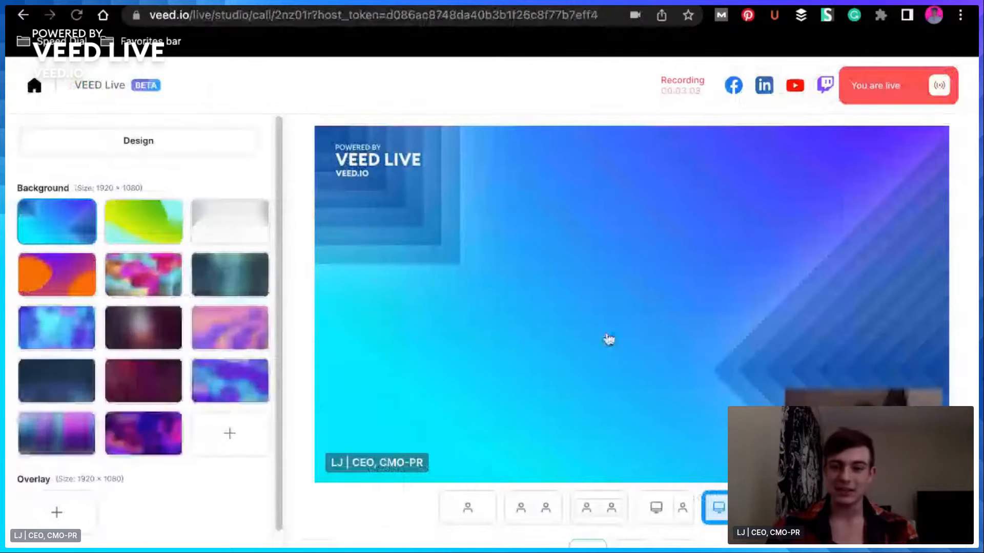